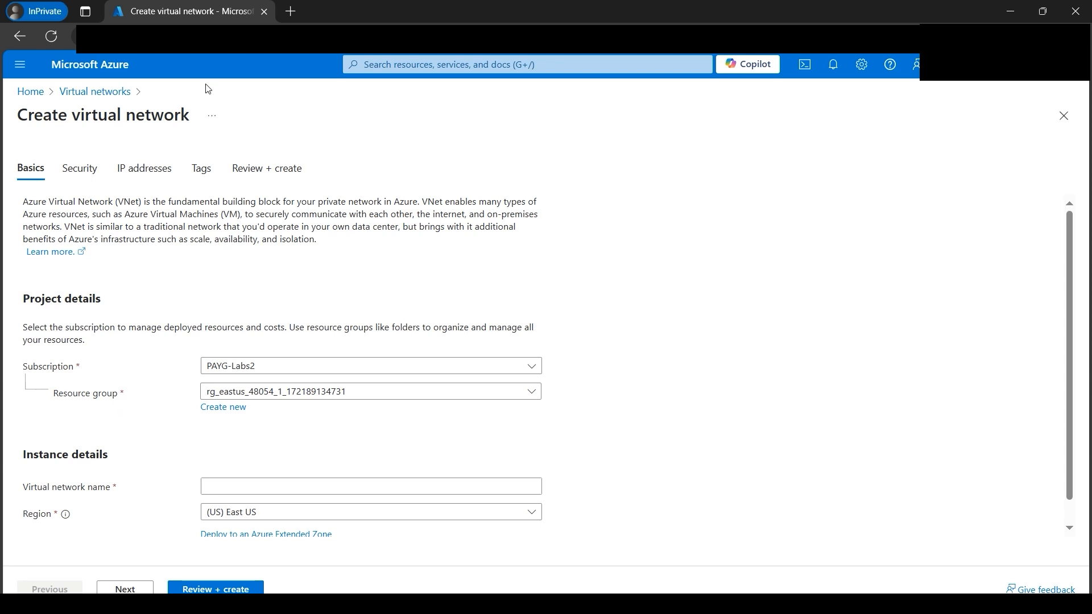
Name the virtual network amitvnet in the East US region and continue to the security settings
{"action": "scroll", "coordinate": [572, 446], "scroll_direction": "down", "scroll_amount": 1}
{"action": "left_click", "coordinate": [306, 462]}
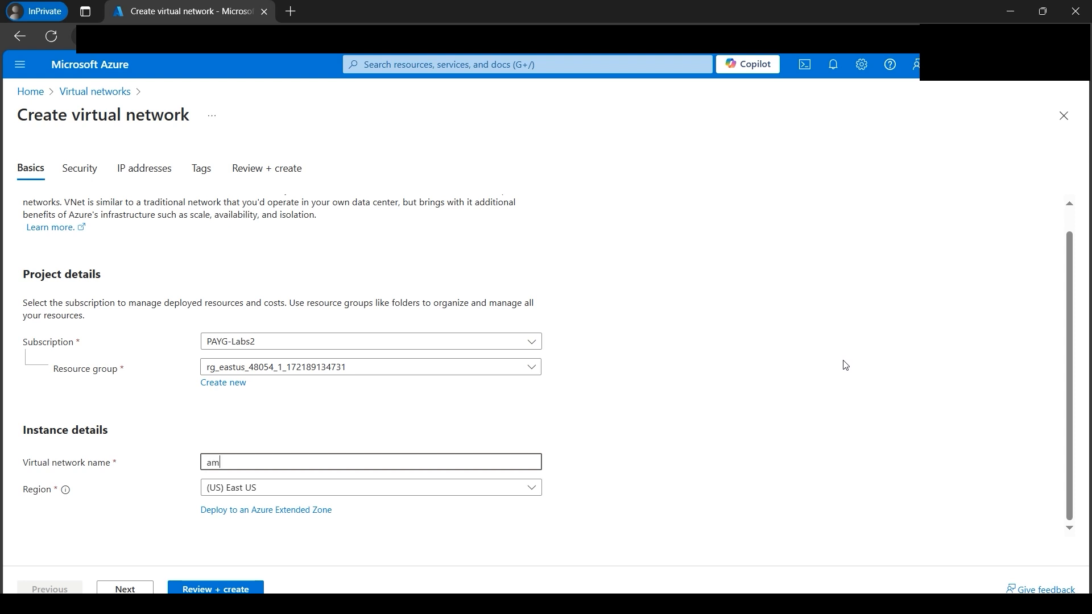
{"action": "type", "text": "amitvnet"}
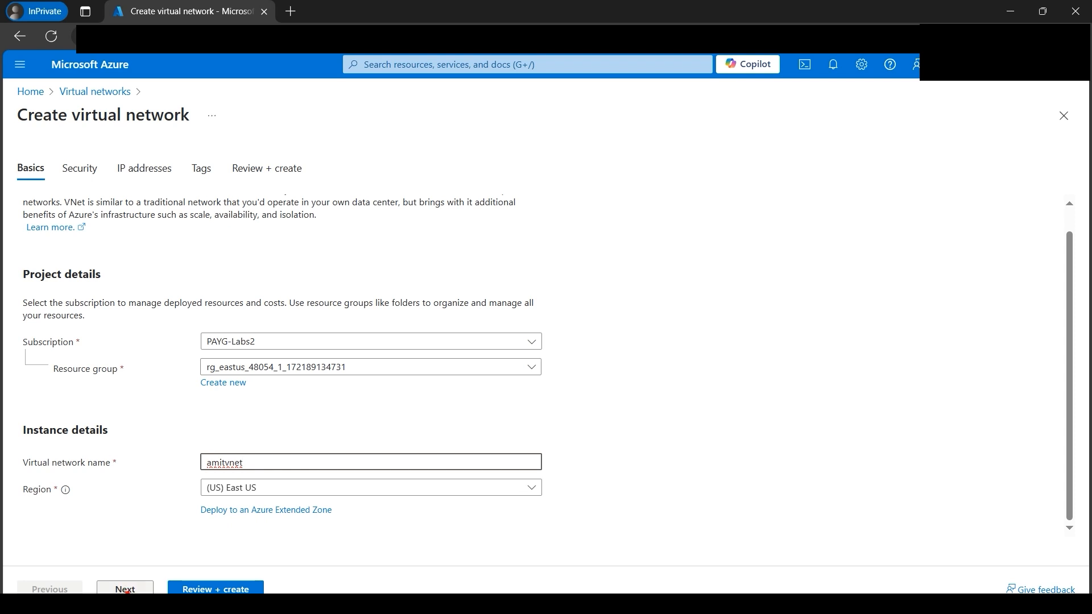
{"action": "left_click", "coordinate": [126, 591]}
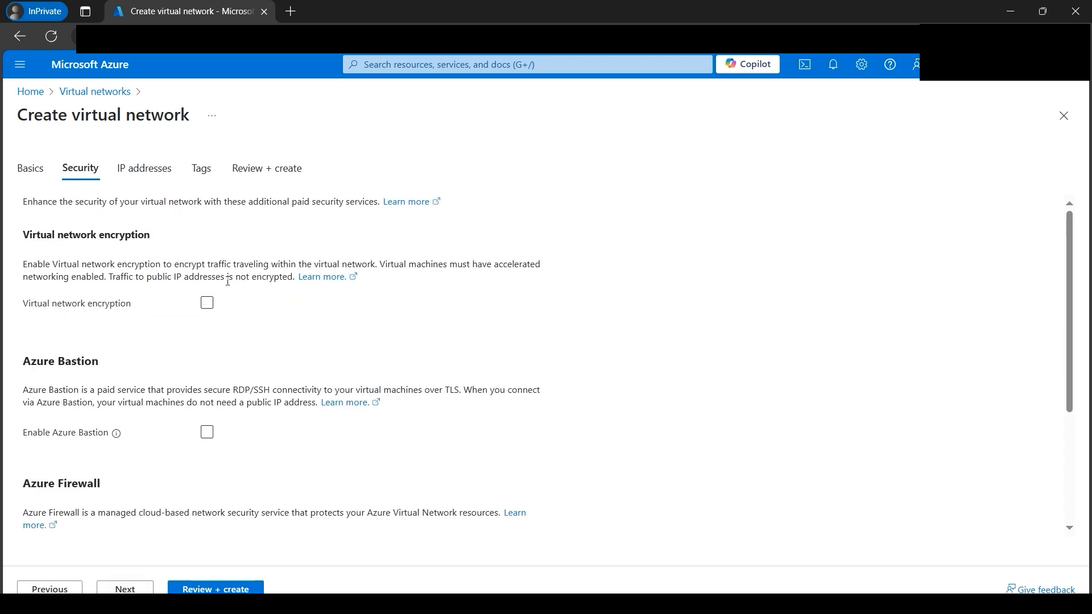
Review the optional security services, leave them all disabled, and continue to the IP address settings
{"action": "scroll", "coordinate": [185, 385], "scroll_direction": "down", "scroll_amount": 1}
{"action": "scroll", "coordinate": [207, 383], "scroll_direction": "down", "scroll_amount": 2}
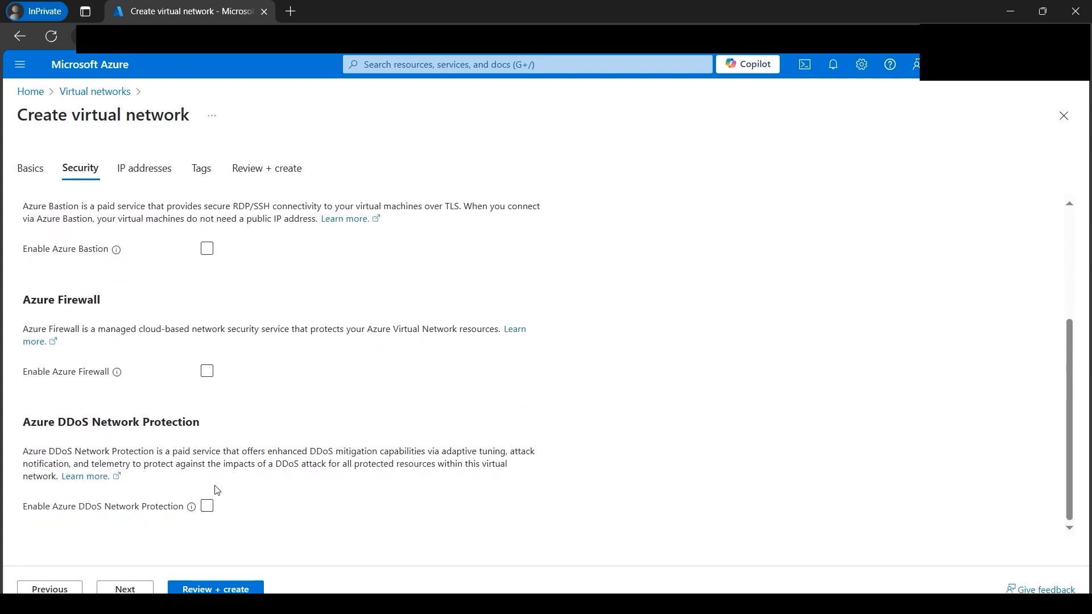
{"action": "scroll", "coordinate": [215, 459], "scroll_direction": "up", "scroll_amount": 3}
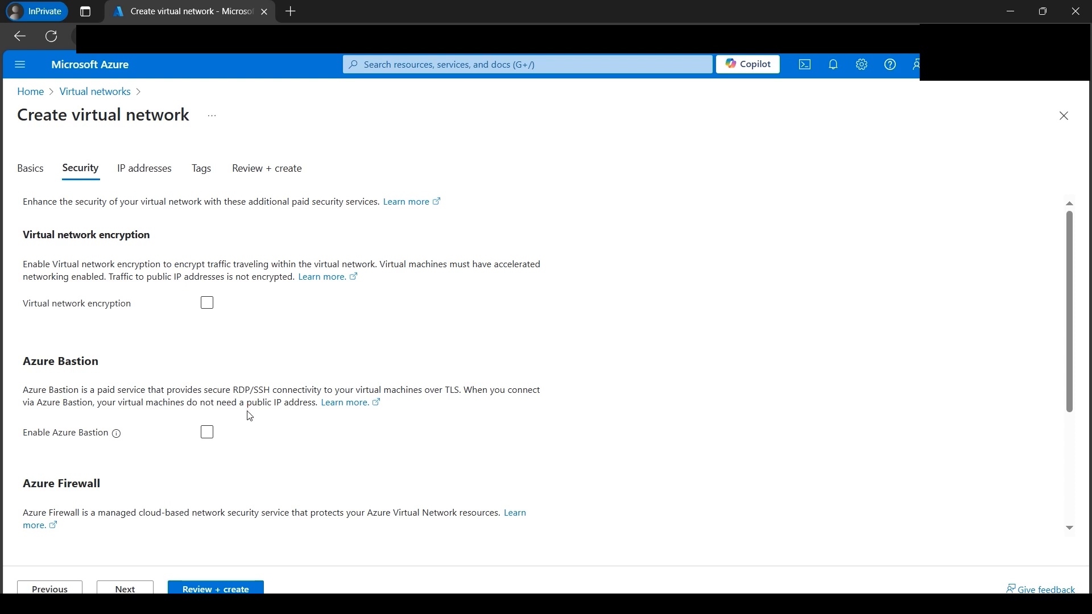
{"action": "scroll", "coordinate": [249, 416], "scroll_direction": "down", "scroll_amount": 3}
{"action": "left_click", "coordinate": [125, 589]}
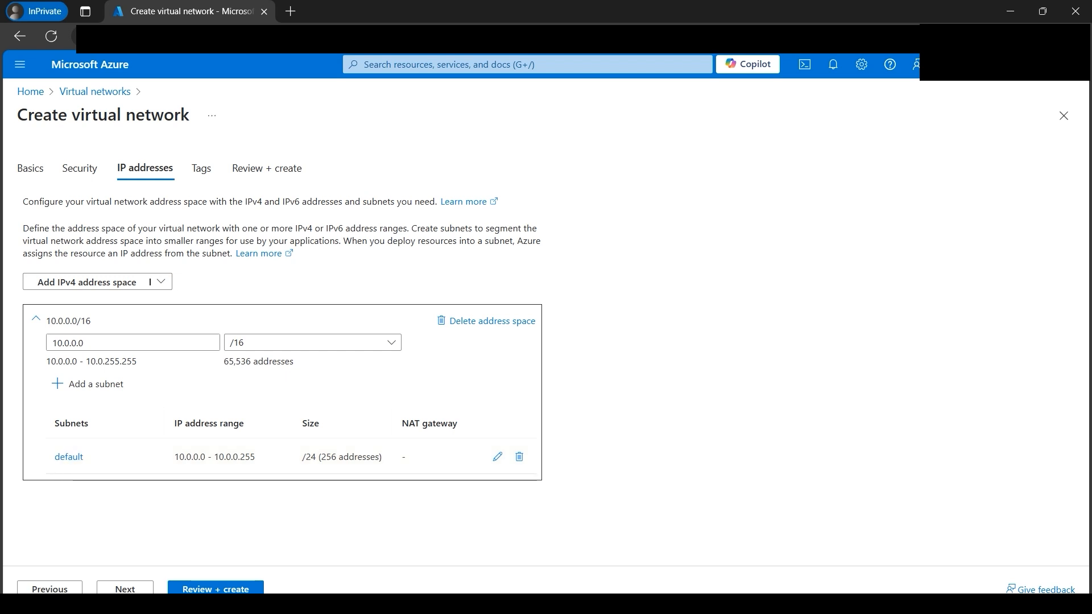
Check the address space against the architecture diagram and deploy the virtual network with the default IP address and tag settings
{"action": "left_click", "coordinate": [335, 592]}
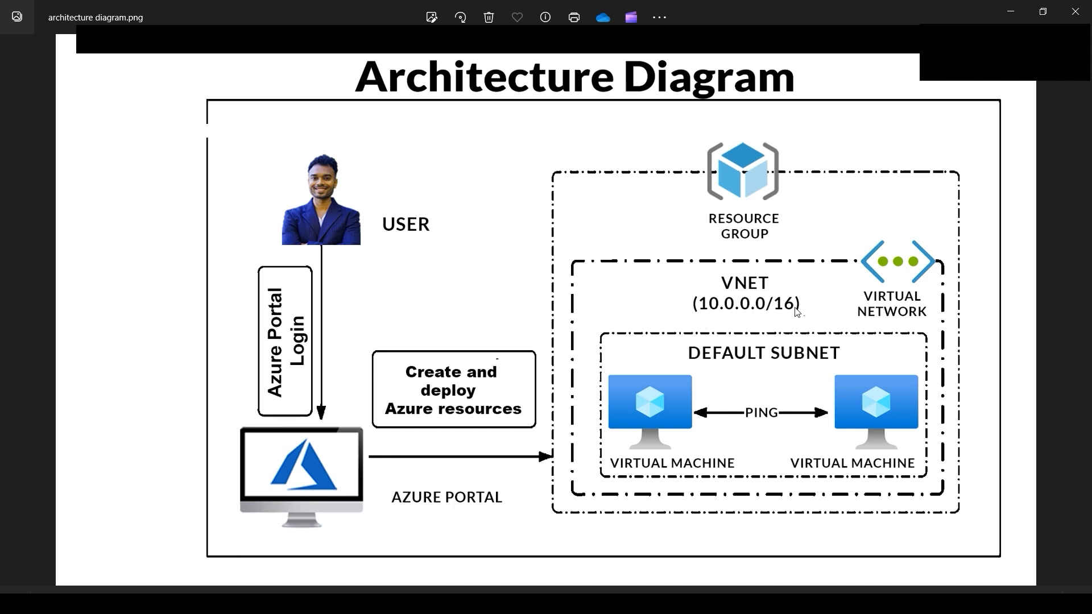
{"action": "left_click", "coordinate": [299, 603]}
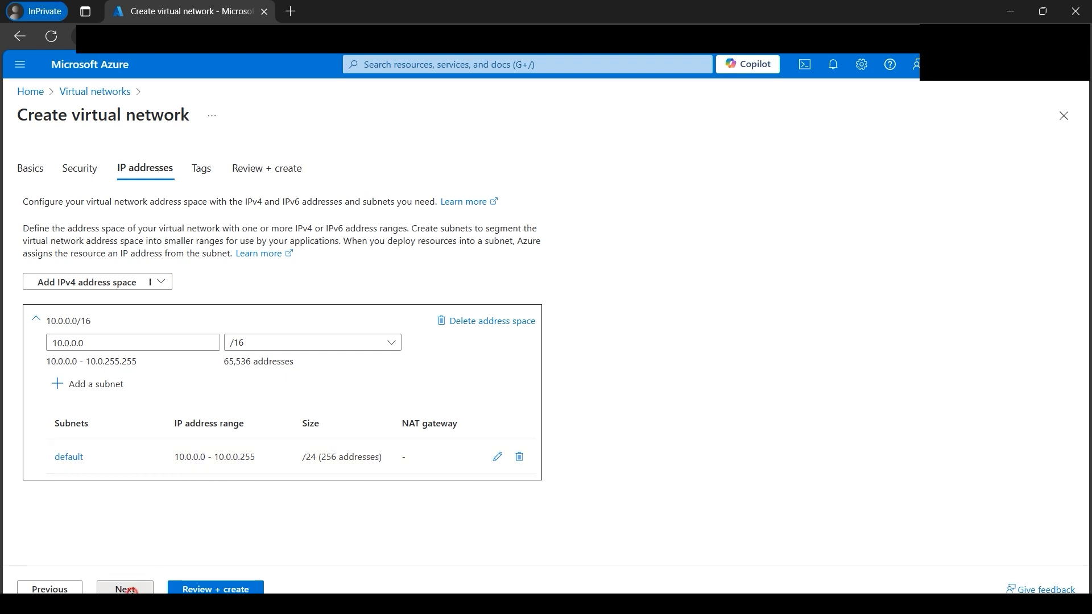
{"action": "left_click", "coordinate": [125, 589]}
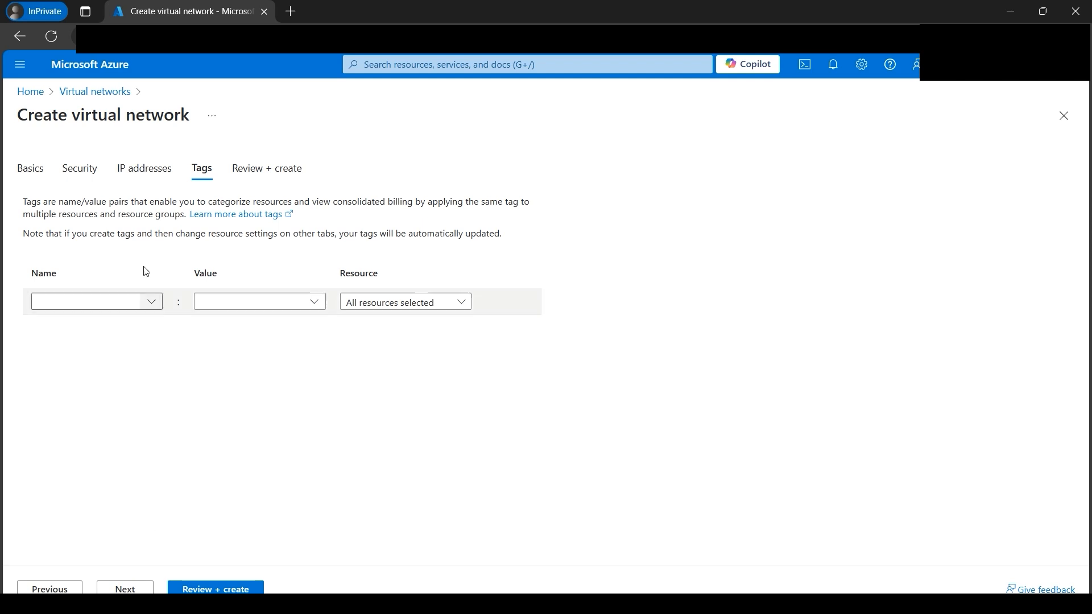
{"action": "left_click", "coordinate": [127, 589]}
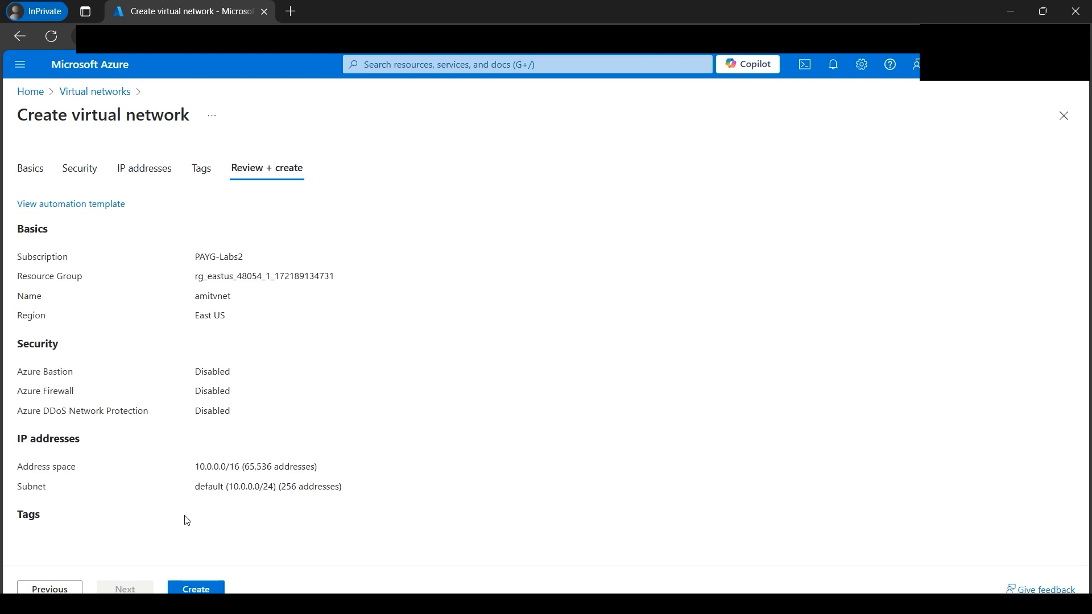
{"action": "left_click", "coordinate": [197, 590]}
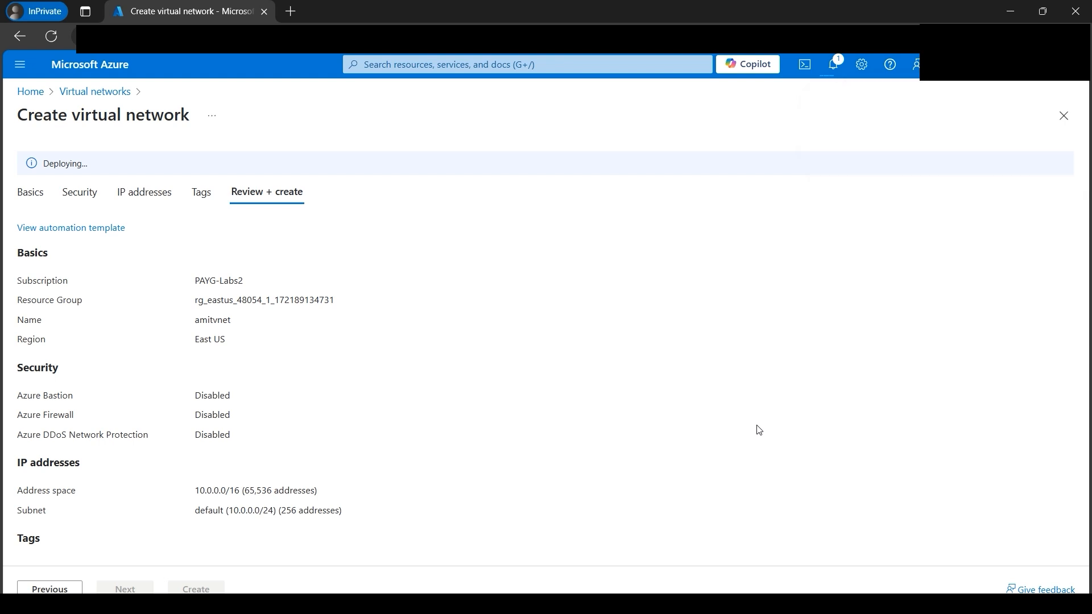
{"action": "left_click", "coordinate": [334, 602]}
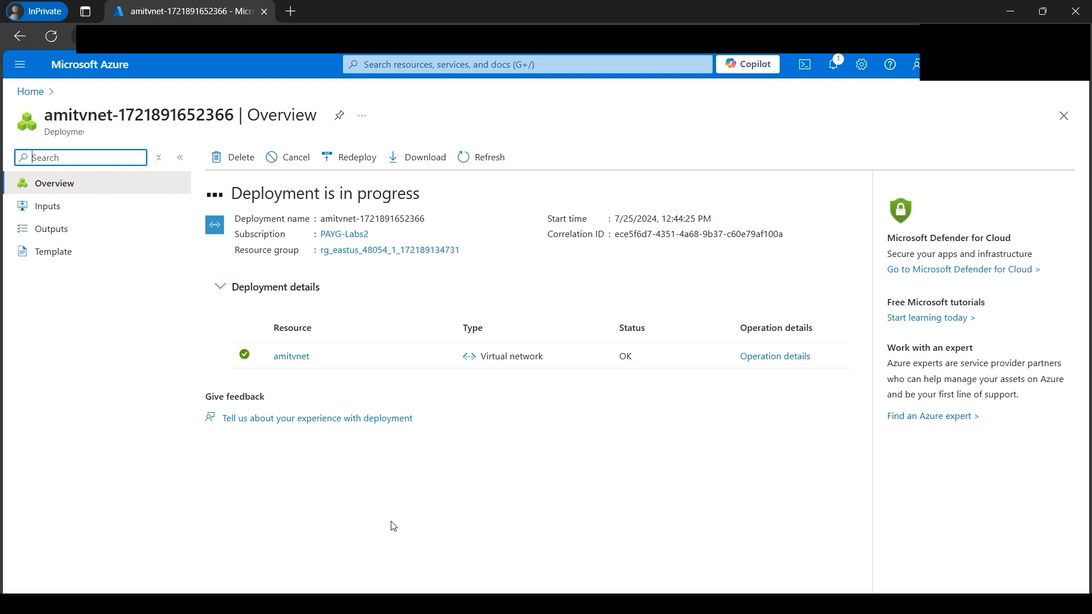
{"action": "left_click", "coordinate": [1066, 102]}
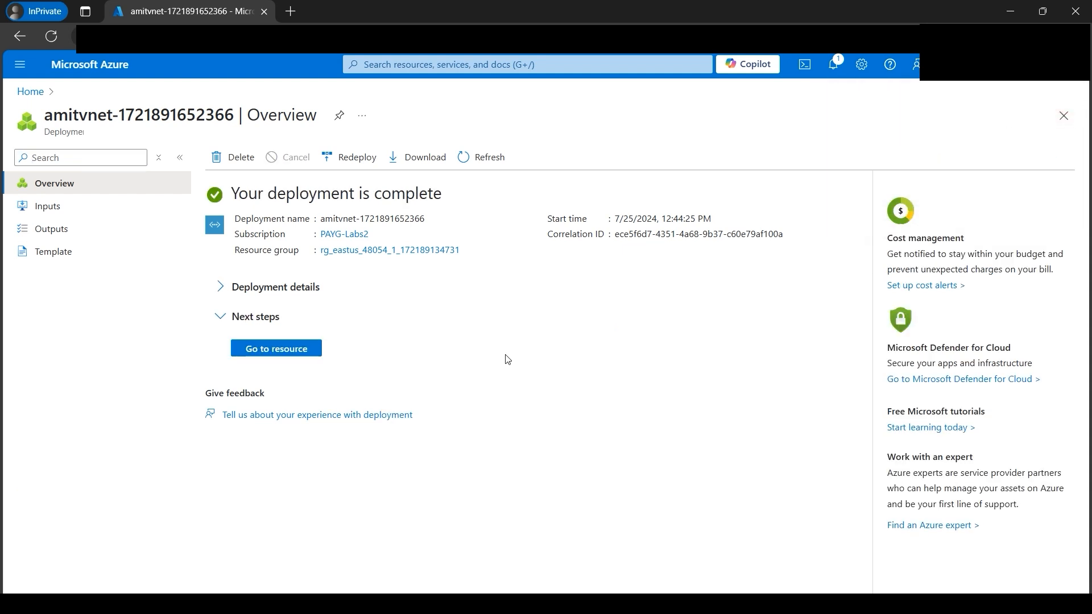
Search the portal for "virtual", open the Virtual machines service, and start creating a new virtual machine
{"action": "left_click", "coordinate": [490, 65]}
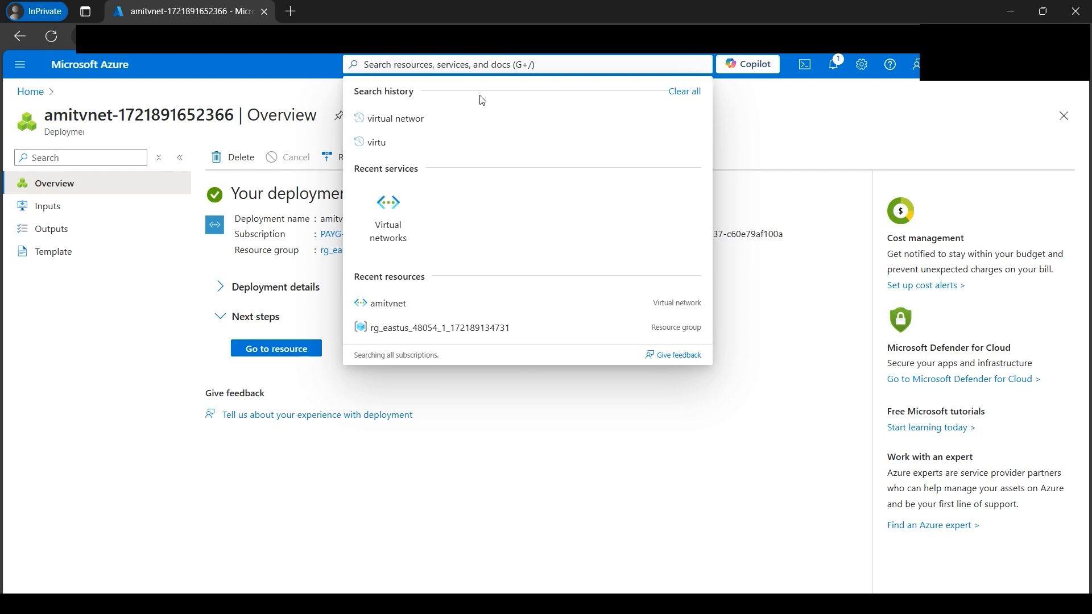
{"action": "type", "text": "virtual"}
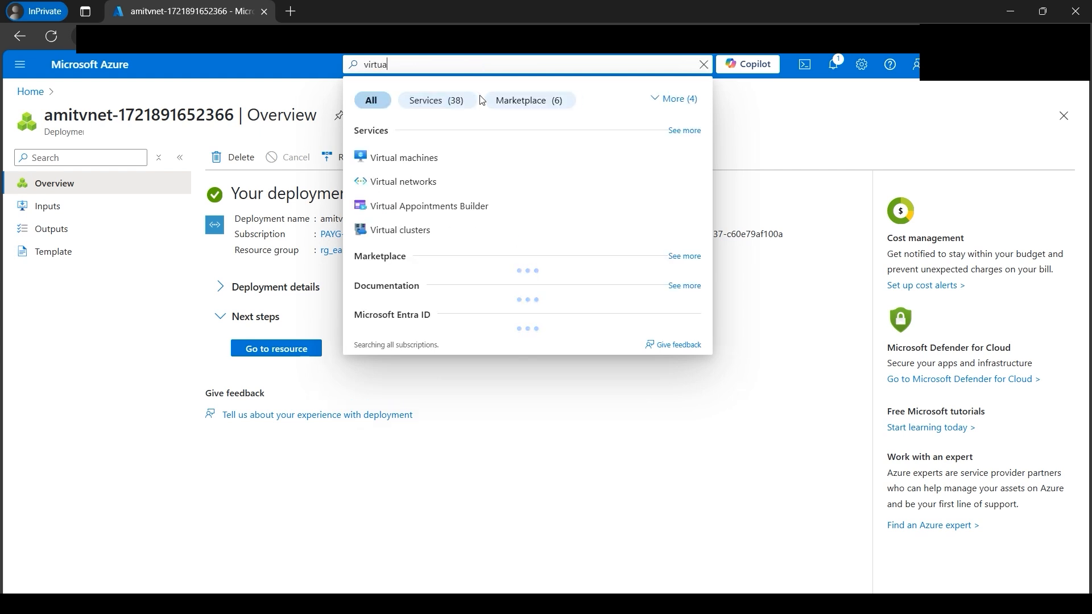
{"action": "left_click", "coordinate": [419, 157]}
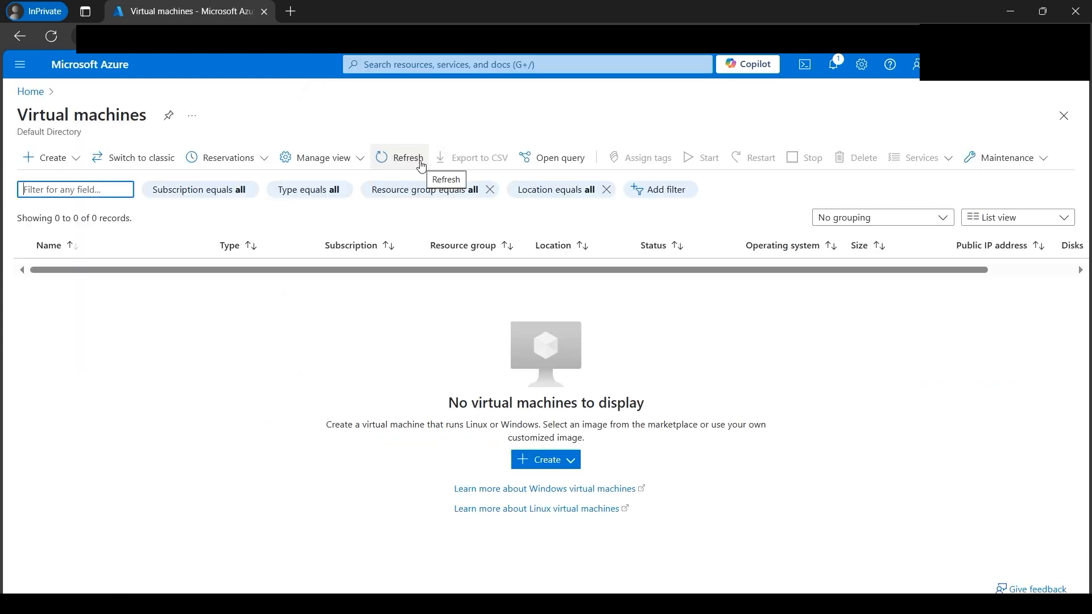
{"action": "left_click", "coordinate": [57, 160]}
{"action": "left_click", "coordinate": [55, 162]}
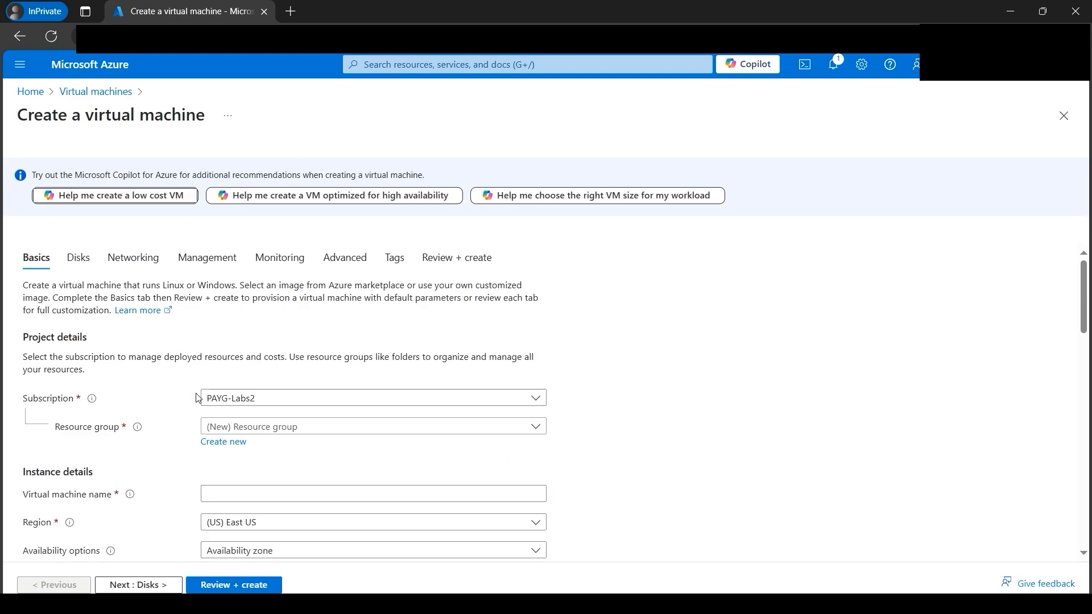
{"action": "left_click", "coordinate": [427, 426]}
{"action": "left_click", "coordinate": [344, 474]}
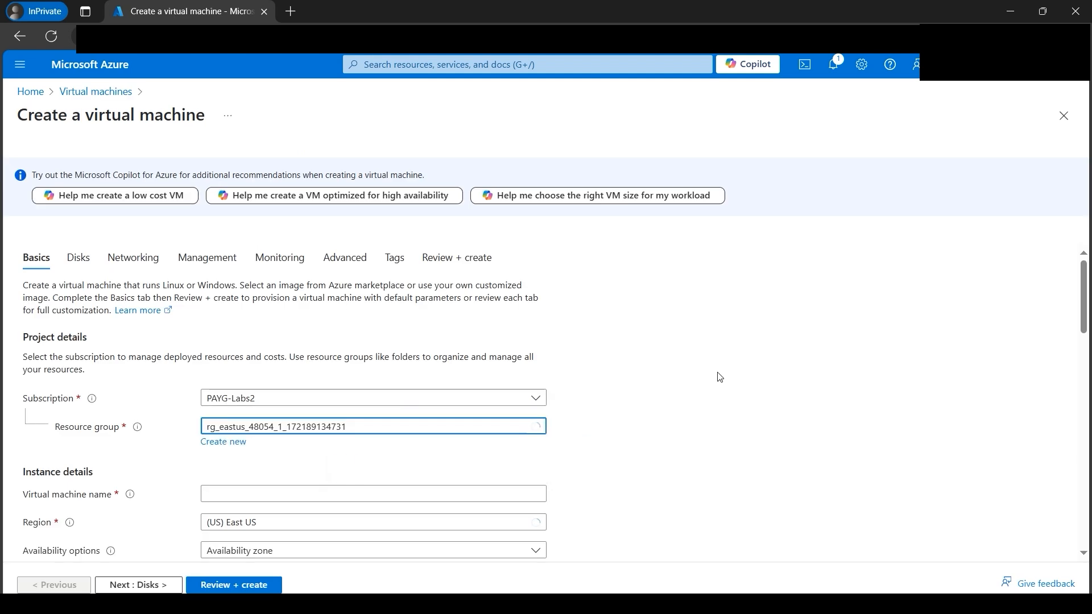
{"action": "scroll", "coordinate": [708, 380], "scroll_direction": "down", "scroll_amount": 1}
{"action": "left_click", "coordinate": [295, 422]}
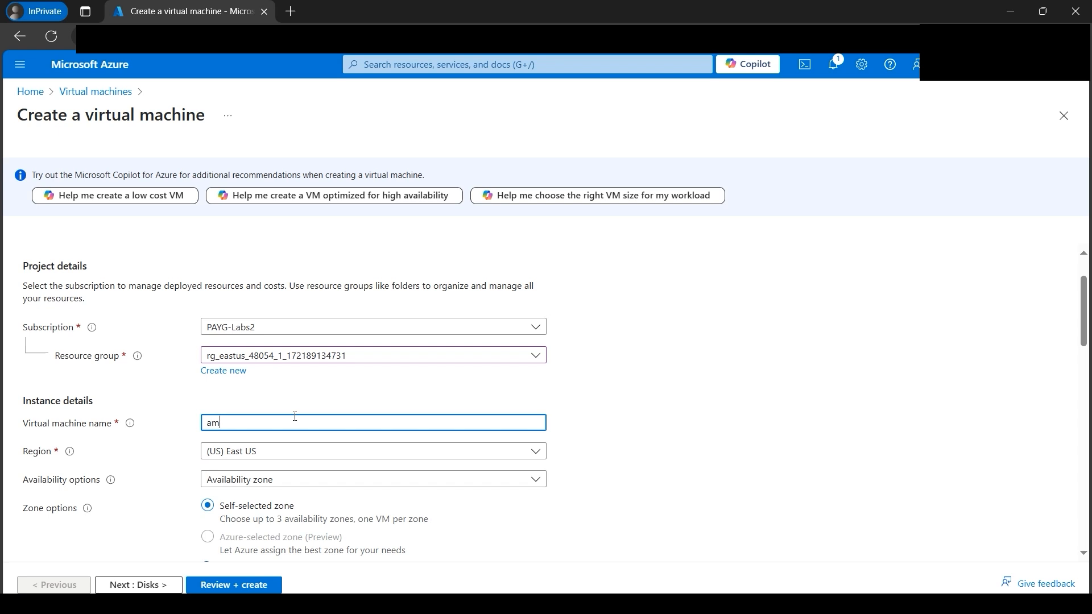
{"action": "type", "text": "amitvm1"}
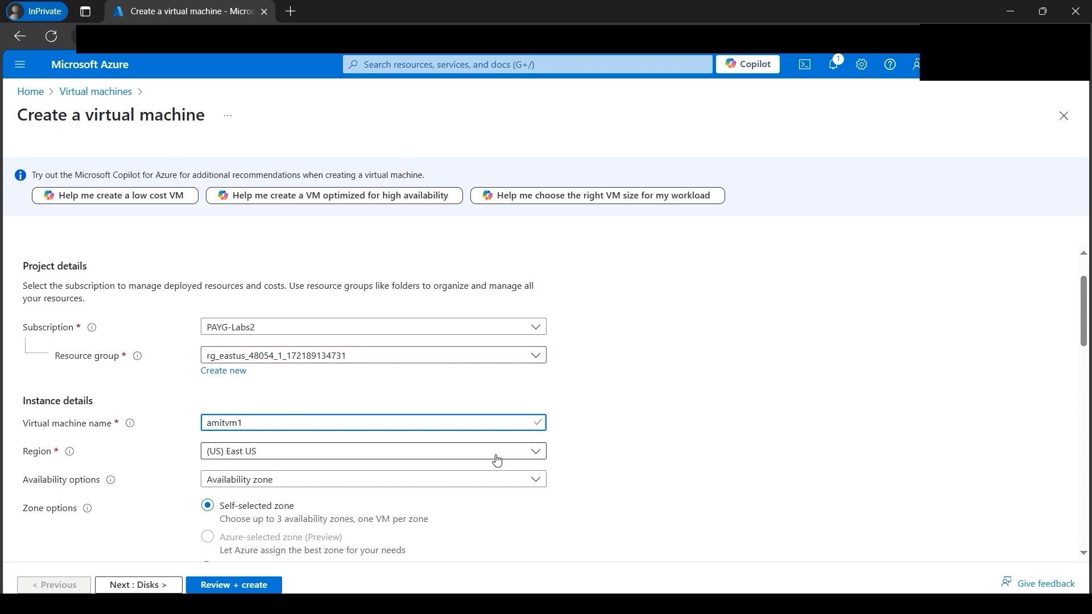
Keep Availability zone as the availability option and select the Windows Server 2022 Datacenter: Azure Edition - x64 Gen2 image
{"action": "scroll", "coordinate": [545, 462], "scroll_direction": "down", "scroll_amount": 2}
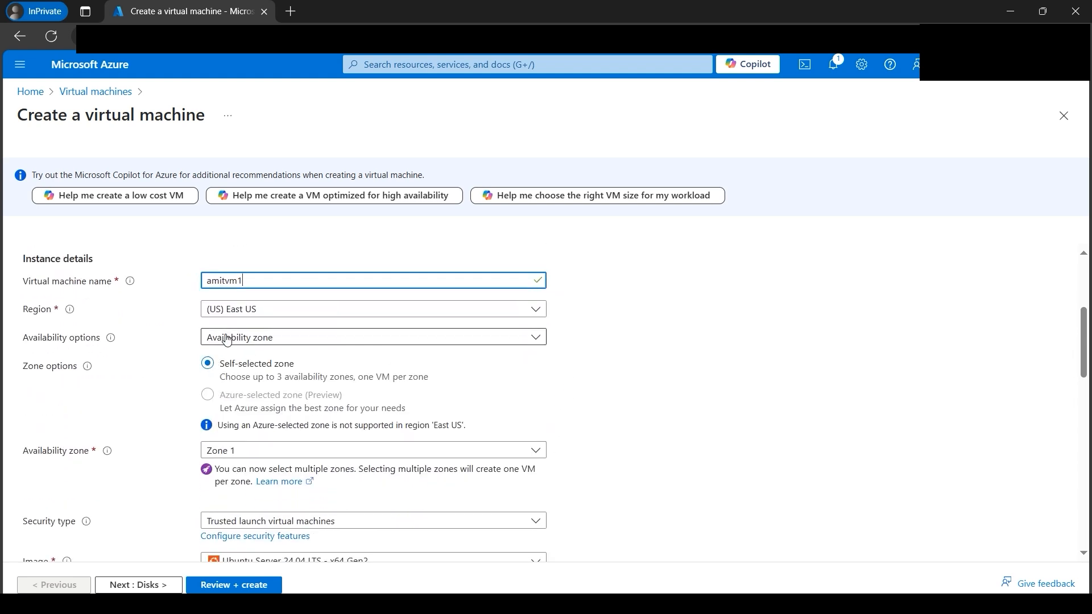
{"action": "left_click", "coordinate": [403, 339]}
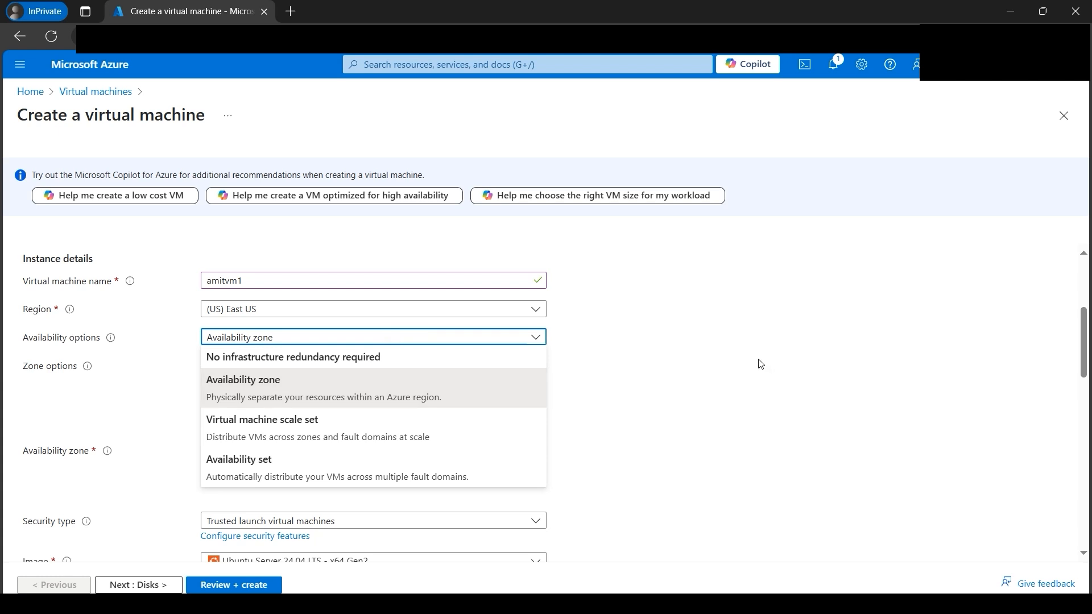
{"action": "left_click", "coordinate": [705, 374]}
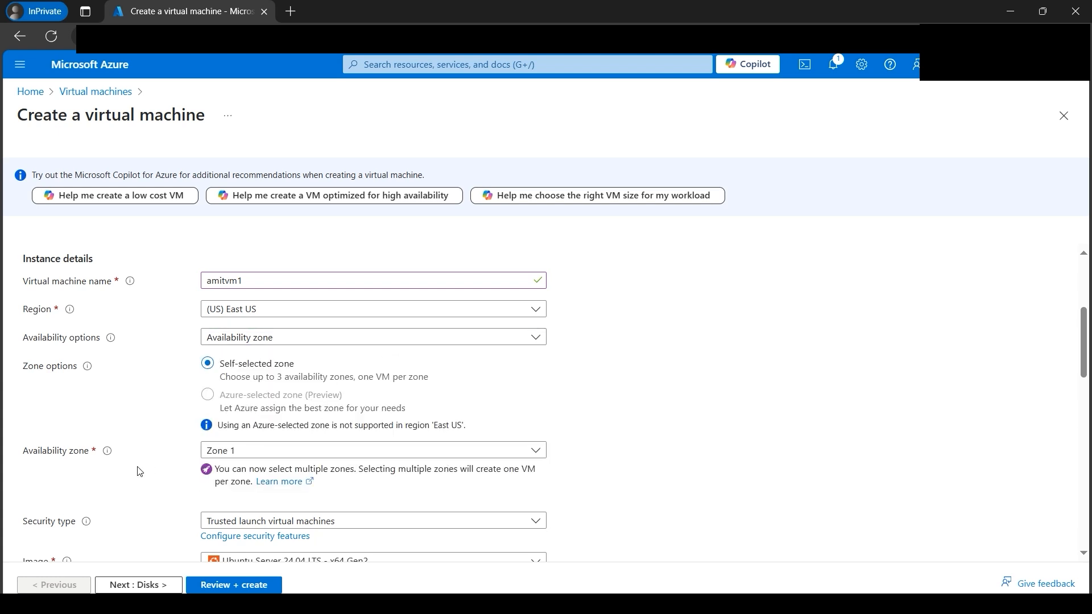
{"action": "scroll", "coordinate": [569, 443], "scroll_direction": "down", "scroll_amount": 1}
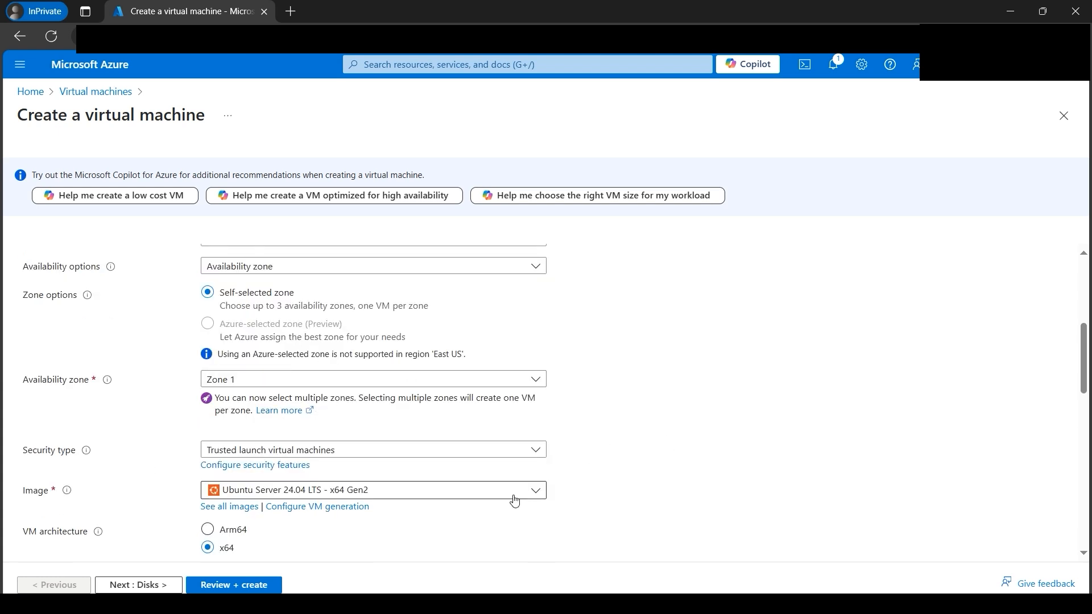
{"action": "left_click", "coordinate": [489, 488]}
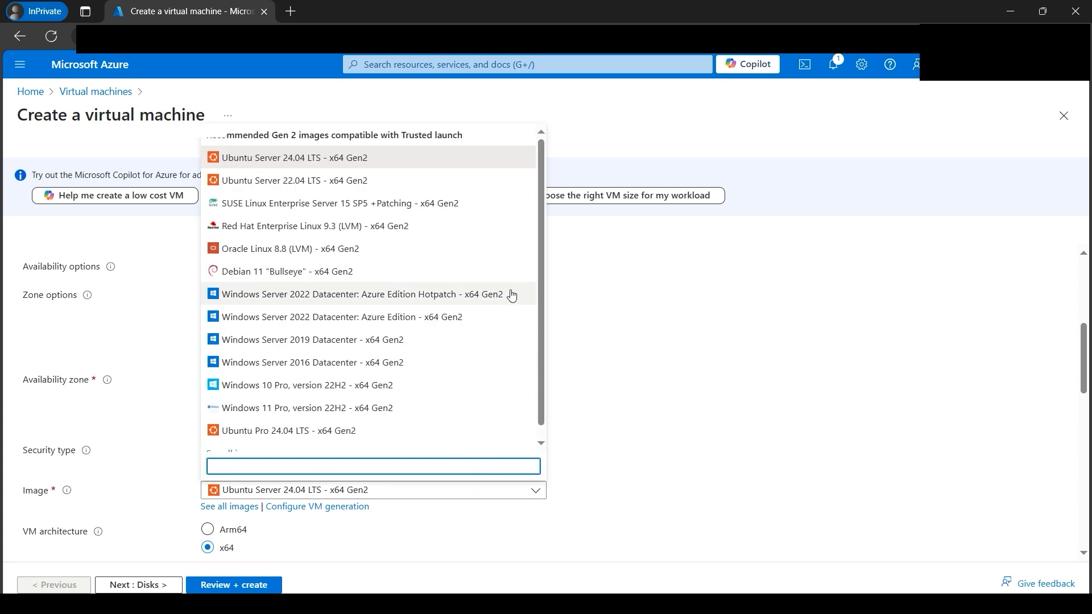
{"action": "left_click", "coordinate": [415, 326]}
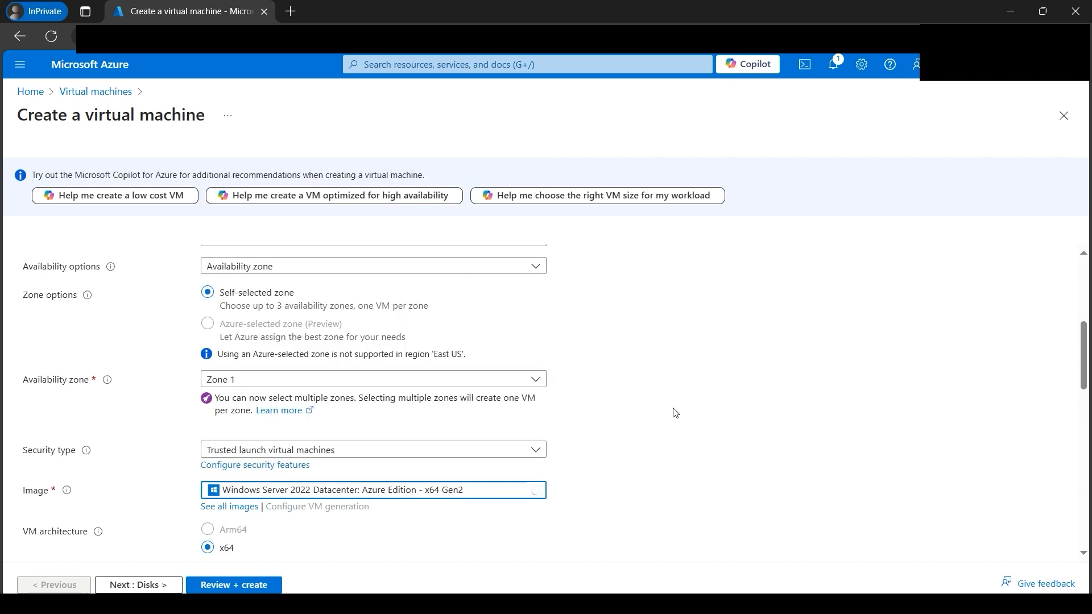
Set the virtual machine size to B2s from the full list of sizes
{"action": "scroll", "coordinate": [675, 413], "scroll_direction": "down", "scroll_amount": 3}
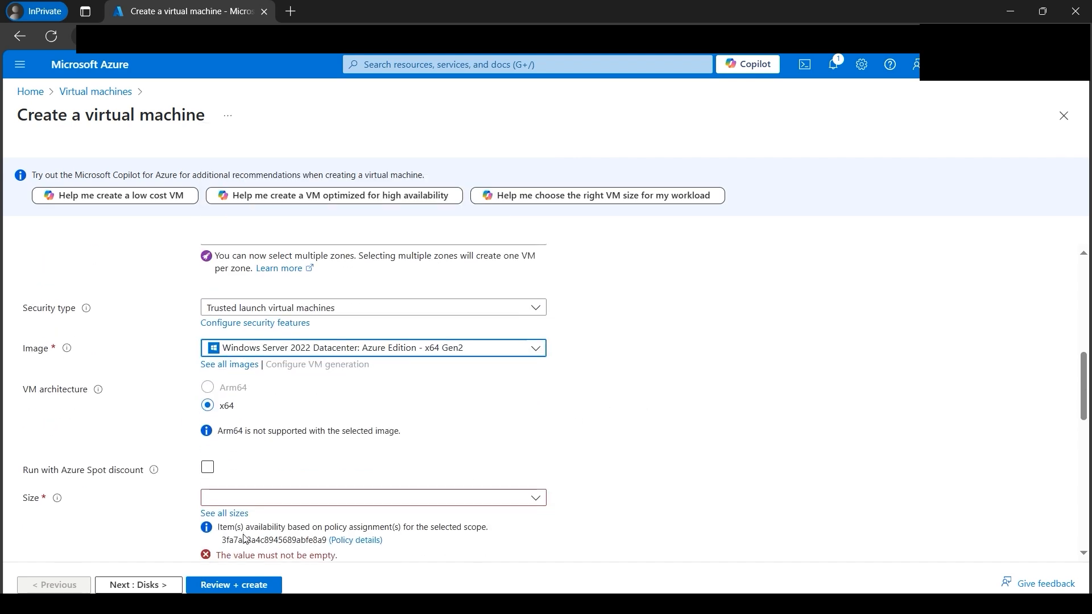
{"action": "left_click", "coordinate": [239, 514]}
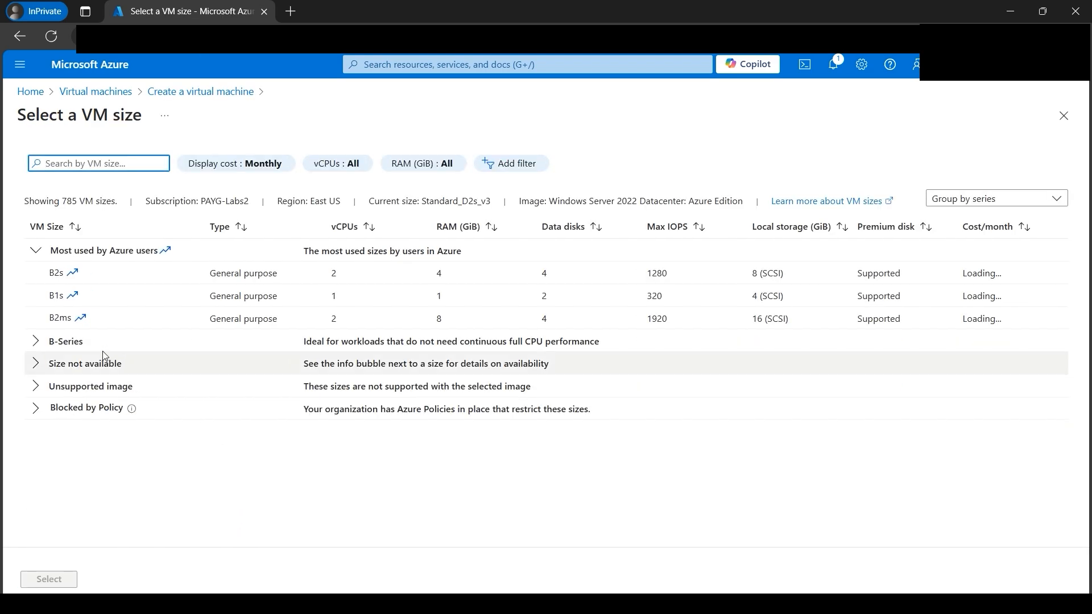
{"action": "left_click", "coordinate": [62, 273]}
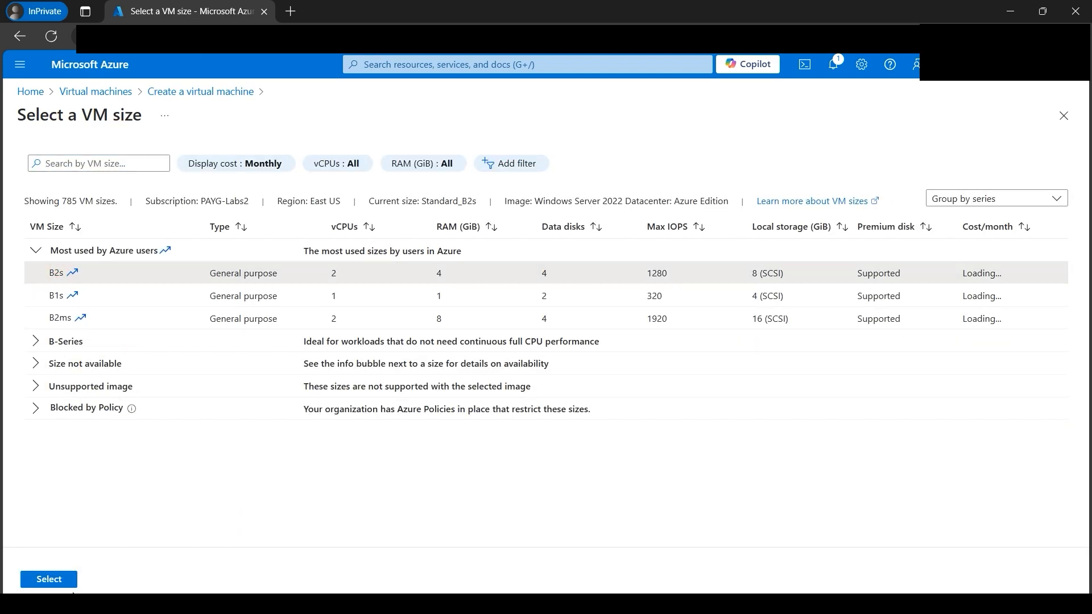
{"action": "left_click", "coordinate": [68, 582]}
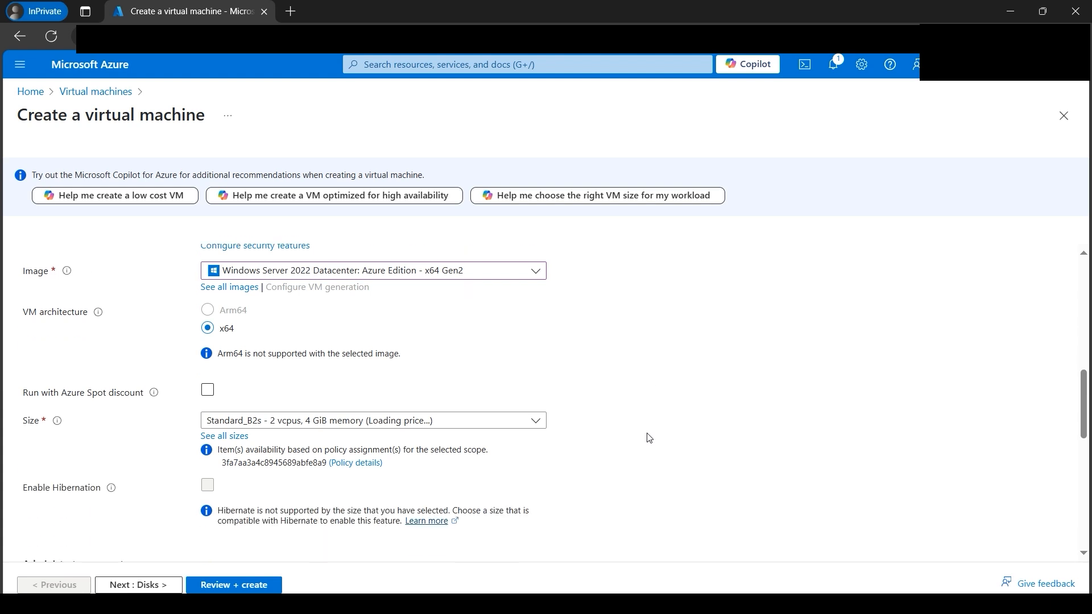
Fill in the administrator account's username and password, and confirm the password
{"action": "scroll", "coordinate": [650, 438], "scroll_direction": "down", "scroll_amount": 1}
{"action": "scroll", "coordinate": [649, 437], "scroll_direction": "down", "scroll_amount": 2}
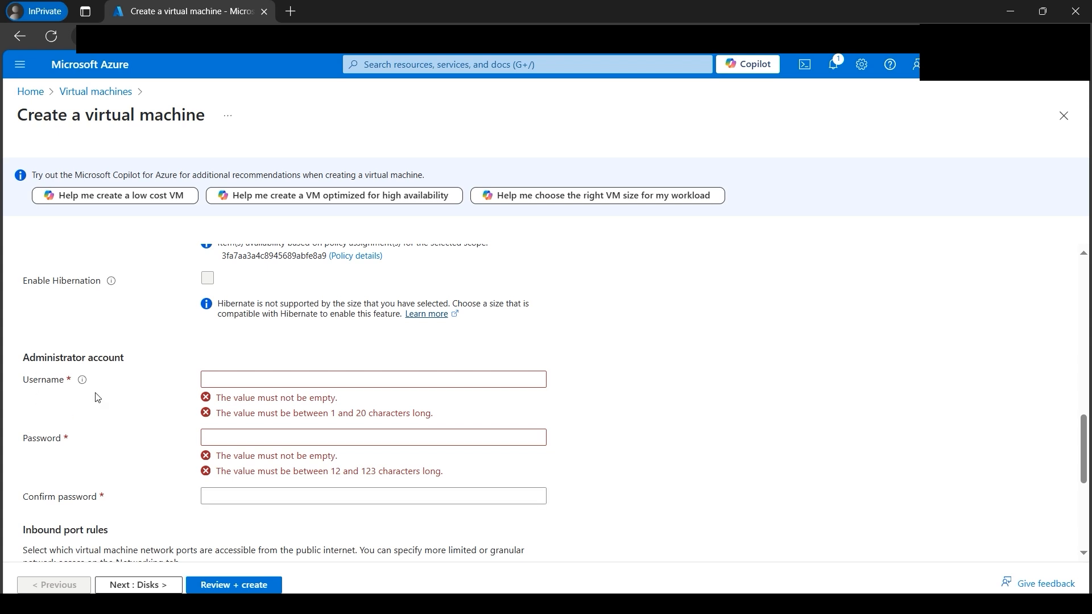
{"action": "left_click", "coordinate": [222, 377]}
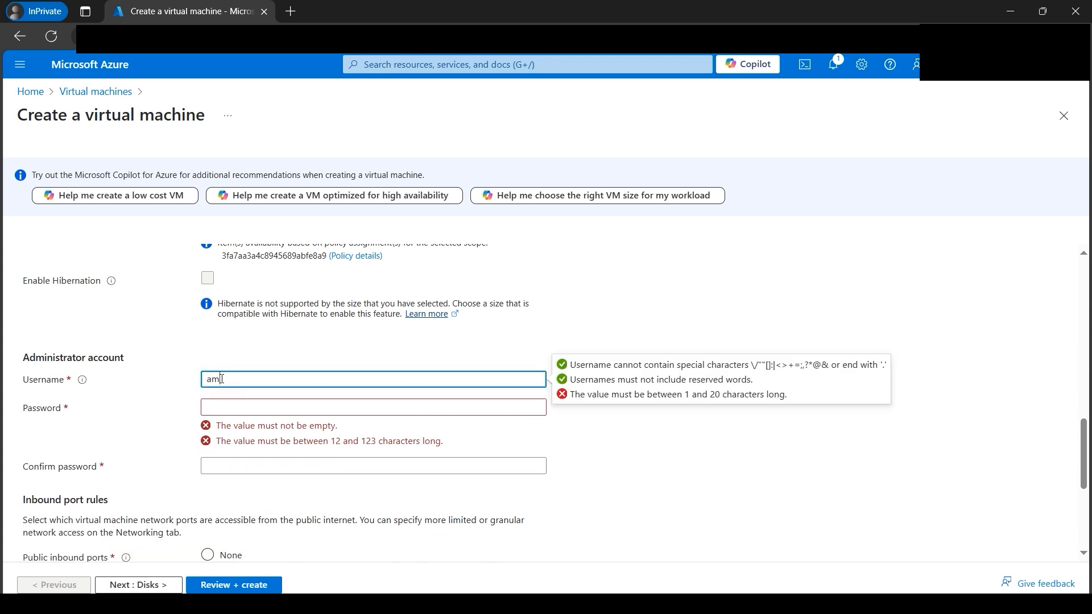
{"action": "key", "text": "Tab"}
{"action": "type", "text": "••••"}
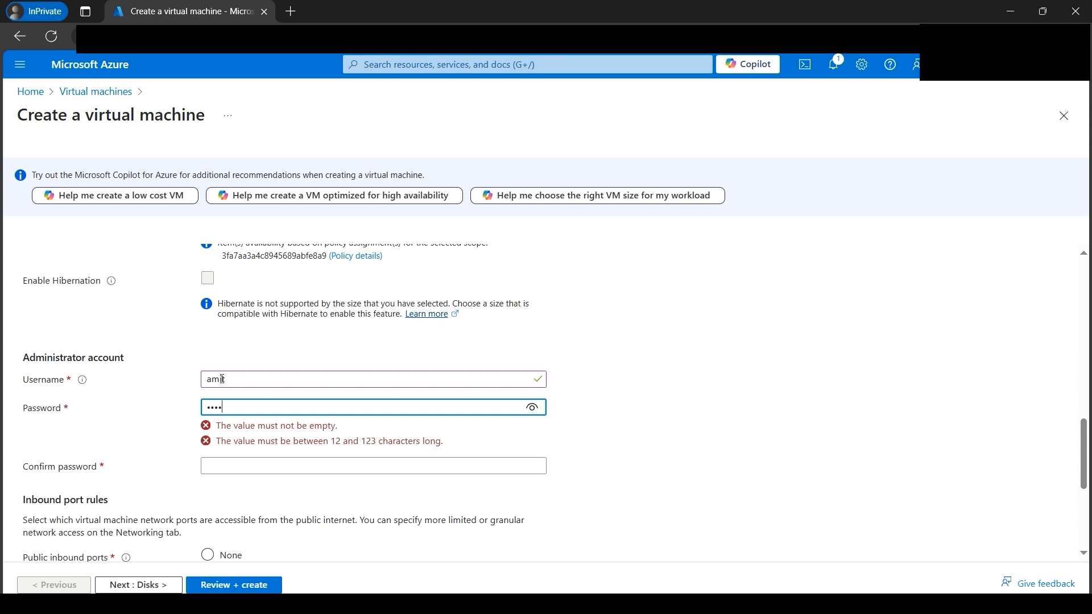
{"action": "type", "text": "•••••••••"}
{"action": "key", "text": "Tab"}
{"action": "type", "text": "•••••••••••••"}
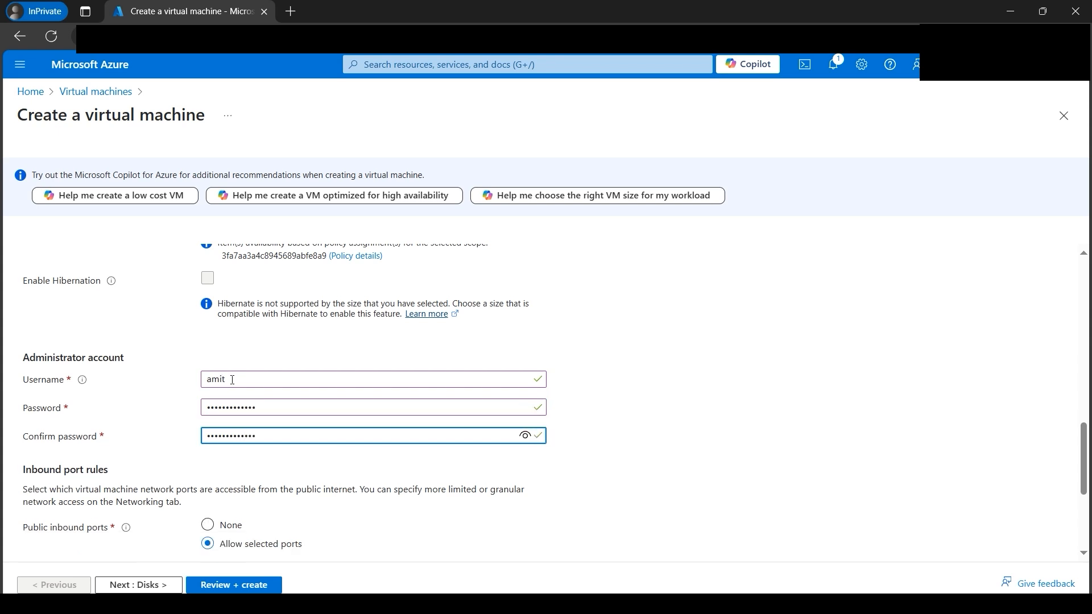
{"action": "scroll", "coordinate": [502, 481], "scroll_direction": "down", "scroll_amount": 3}
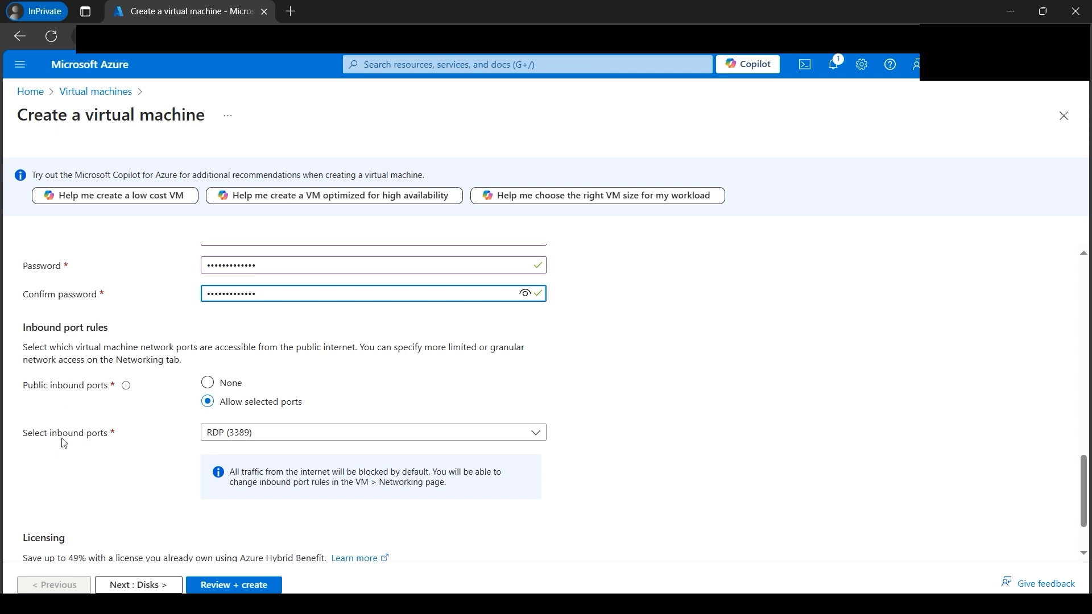
Allow HTTP (80) and SSH (22) as public inbound ports in addition to RDP (3389)
{"action": "left_click", "coordinate": [536, 433]}
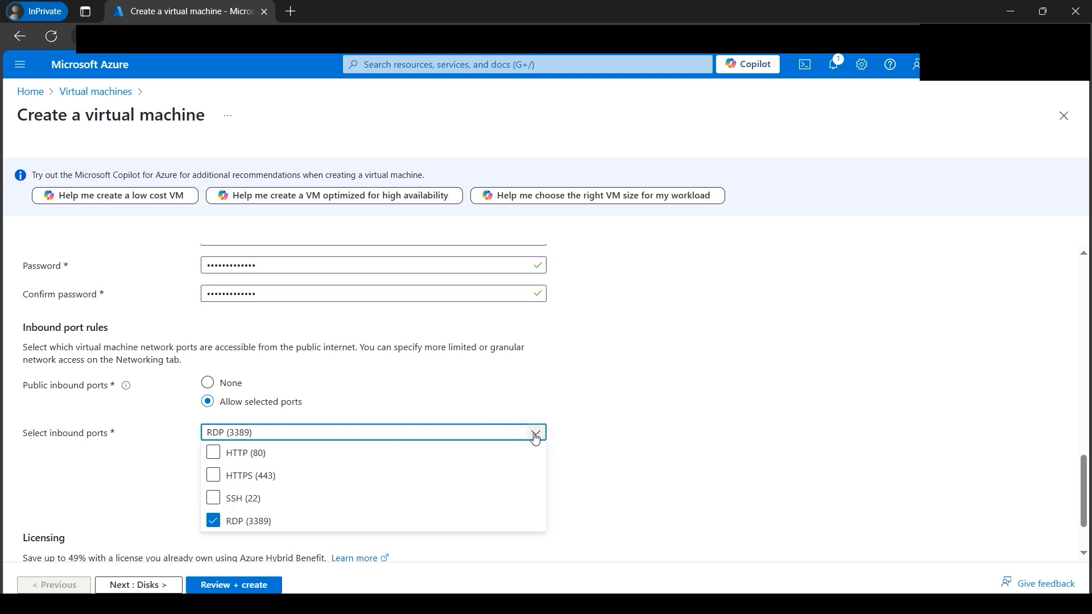
{"action": "left_click", "coordinate": [214, 499]}
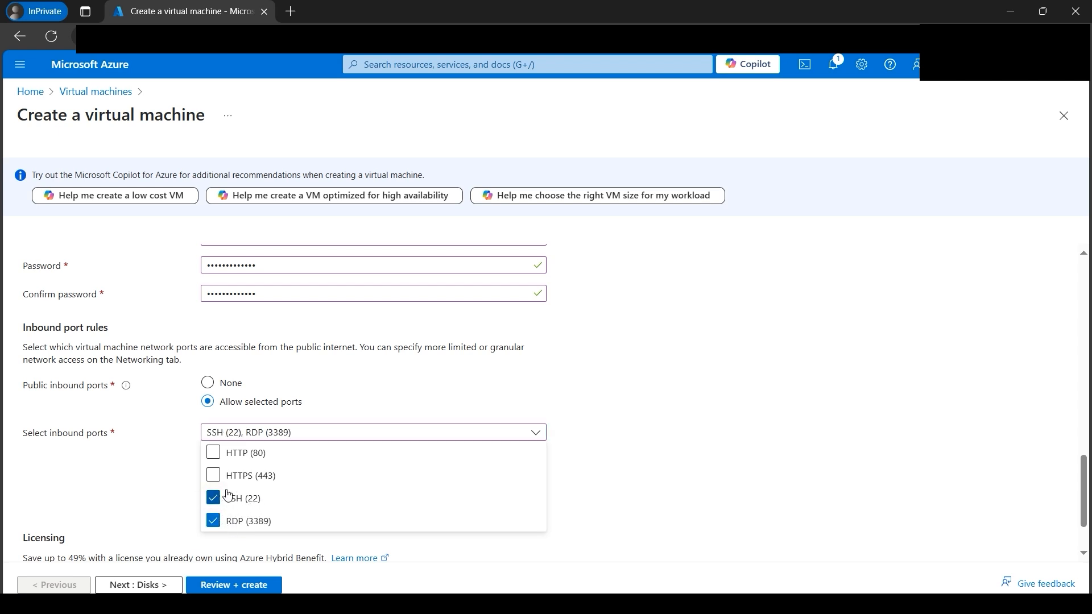
{"action": "left_click", "coordinate": [213, 453]}
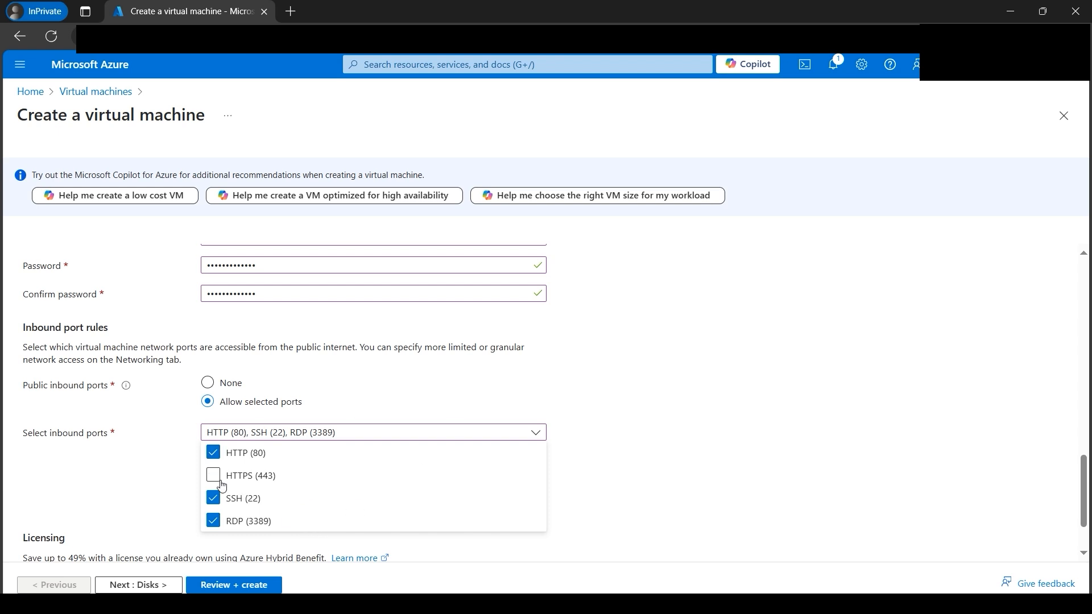
{"action": "left_click", "coordinate": [684, 462]}
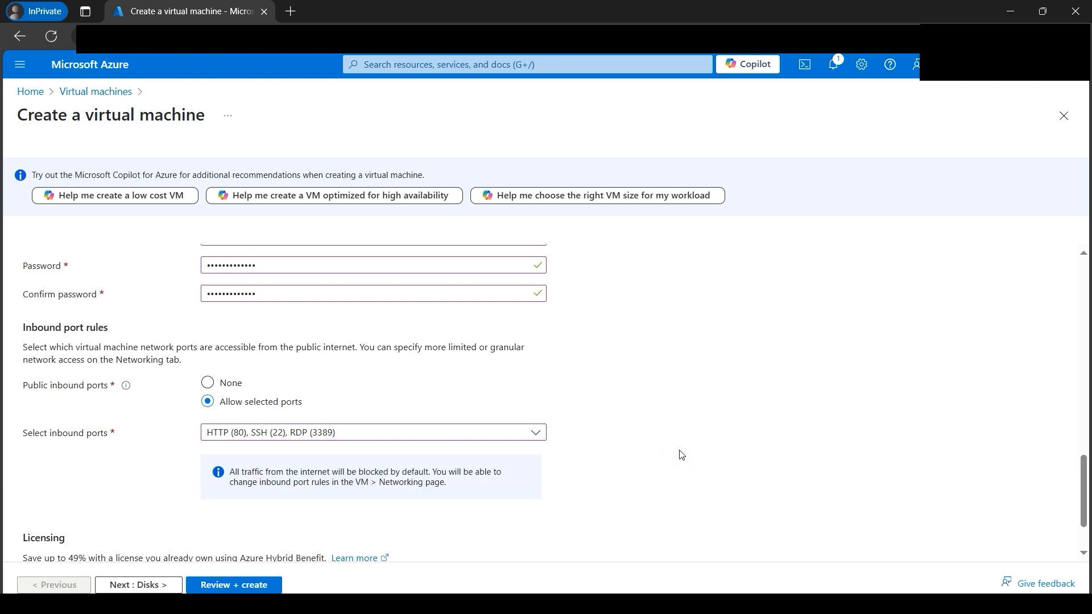
{"action": "scroll", "coordinate": [597, 443], "scroll_direction": "down", "scroll_amount": 2}
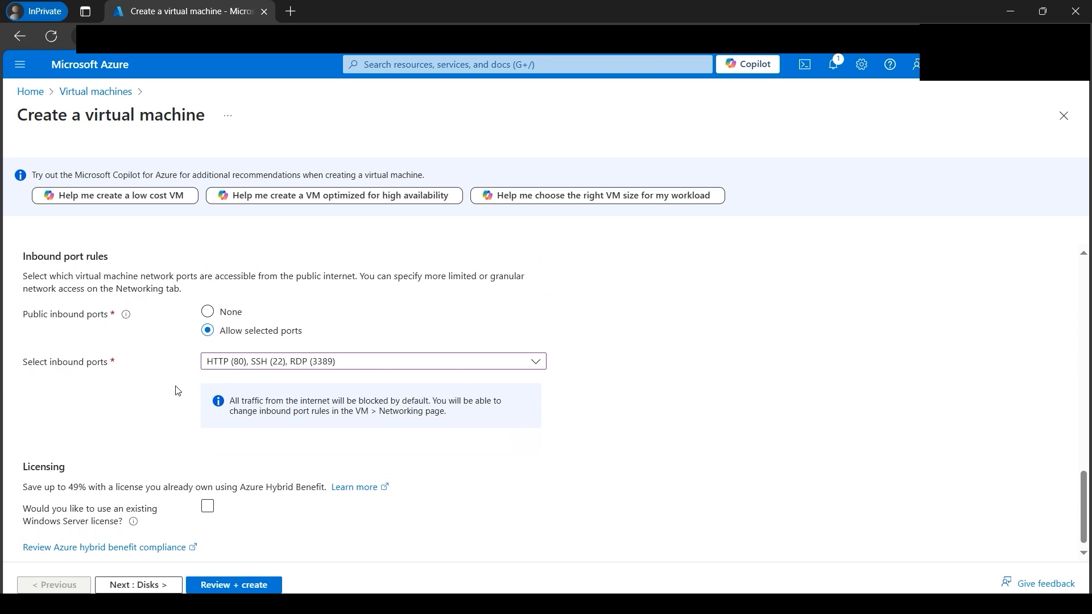
{"action": "scroll", "coordinate": [535, 473], "scroll_direction": "down", "scroll_amount": 1}
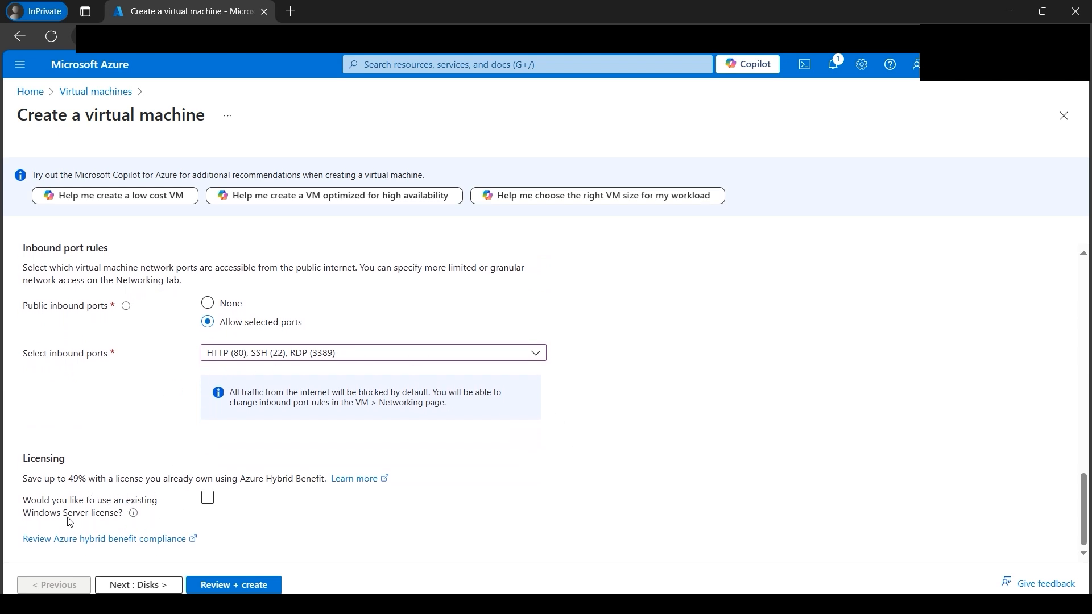
Set the virtual machine's OS disk type to Standard SSD with locally-redundant storage
{"action": "left_click", "coordinate": [145, 592]}
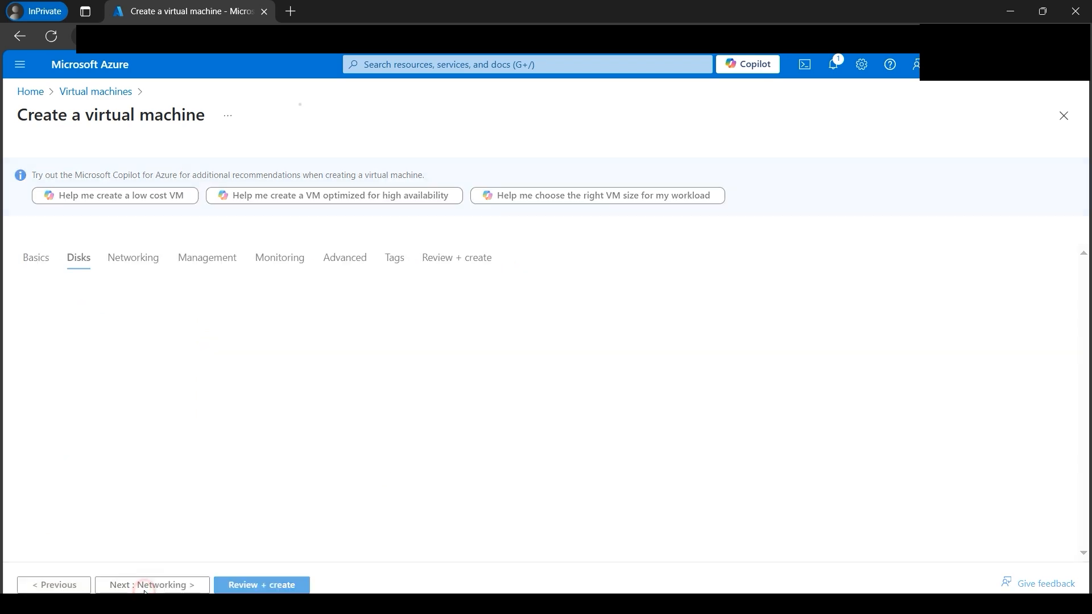
{"action": "scroll", "coordinate": [507, 449], "scroll_direction": "down", "scroll_amount": 3}
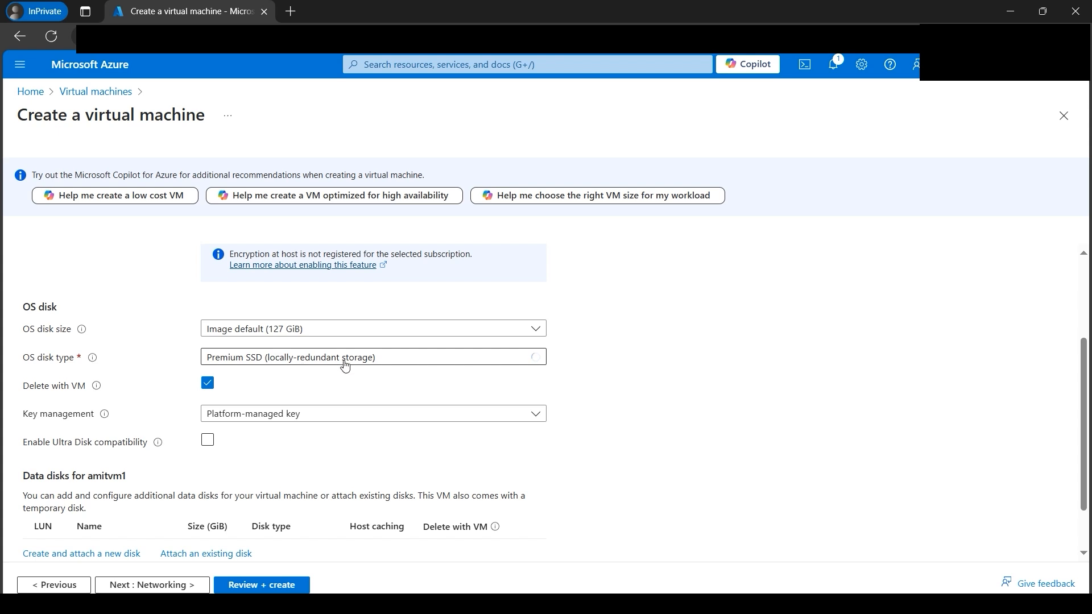
{"action": "left_click", "coordinate": [540, 360]}
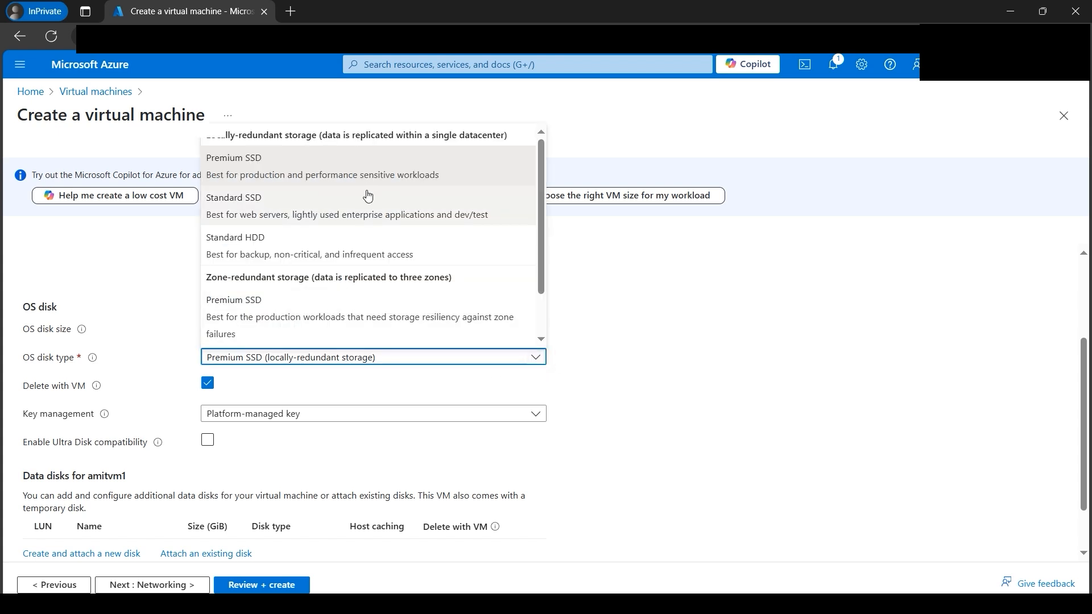
{"action": "left_click", "coordinate": [343, 214]}
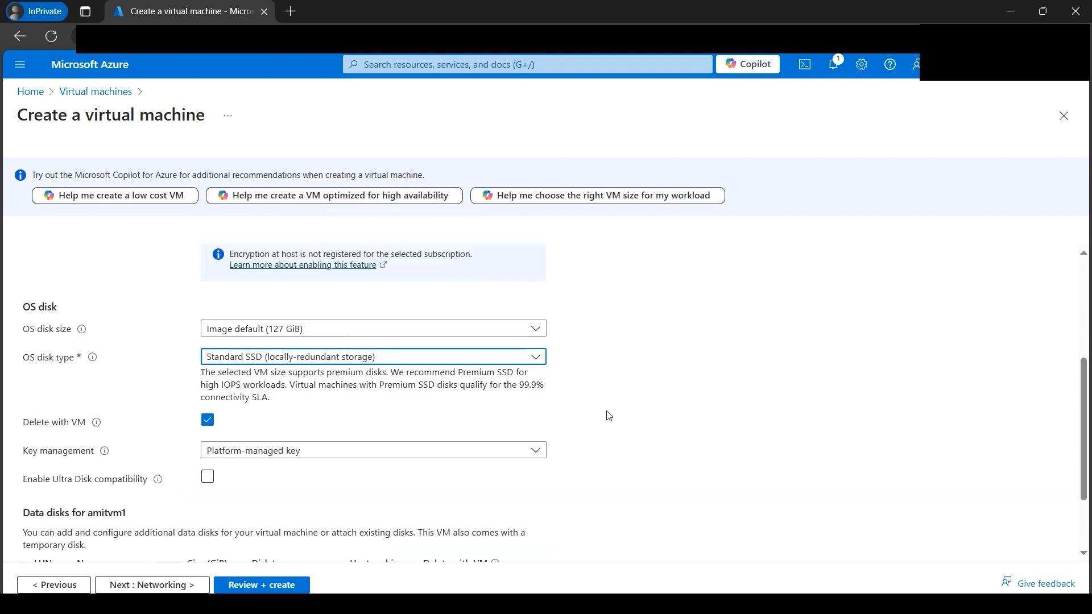
{"action": "scroll", "coordinate": [608, 415], "scroll_direction": "down", "scroll_amount": 2}
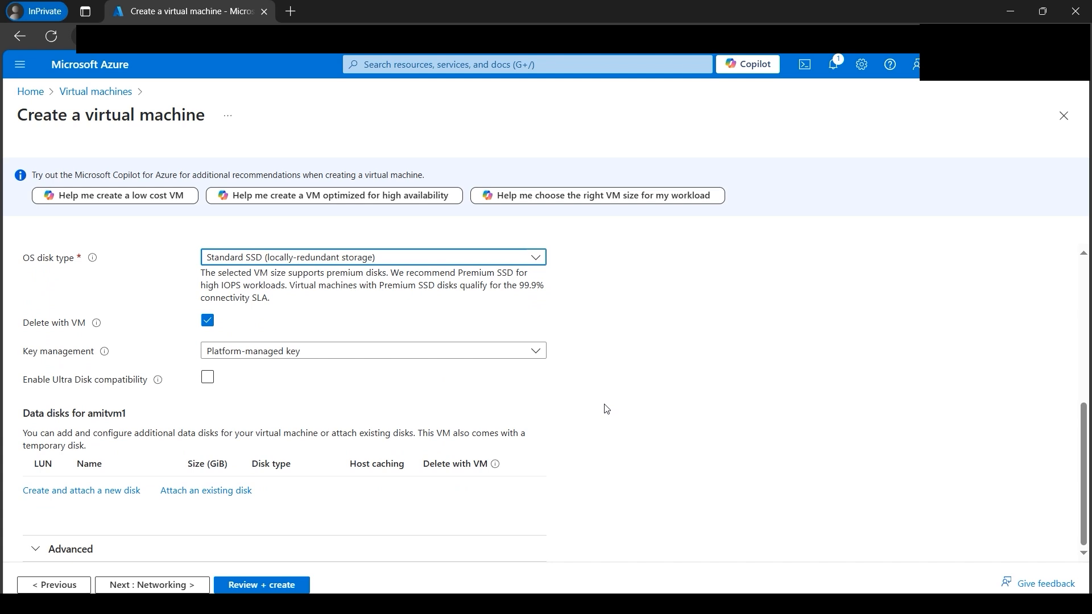
Review the virtual machine's networking settings, including virtual network, subnet, public IP and inbound ports, and its management options
{"action": "left_click", "coordinate": [178, 585]}
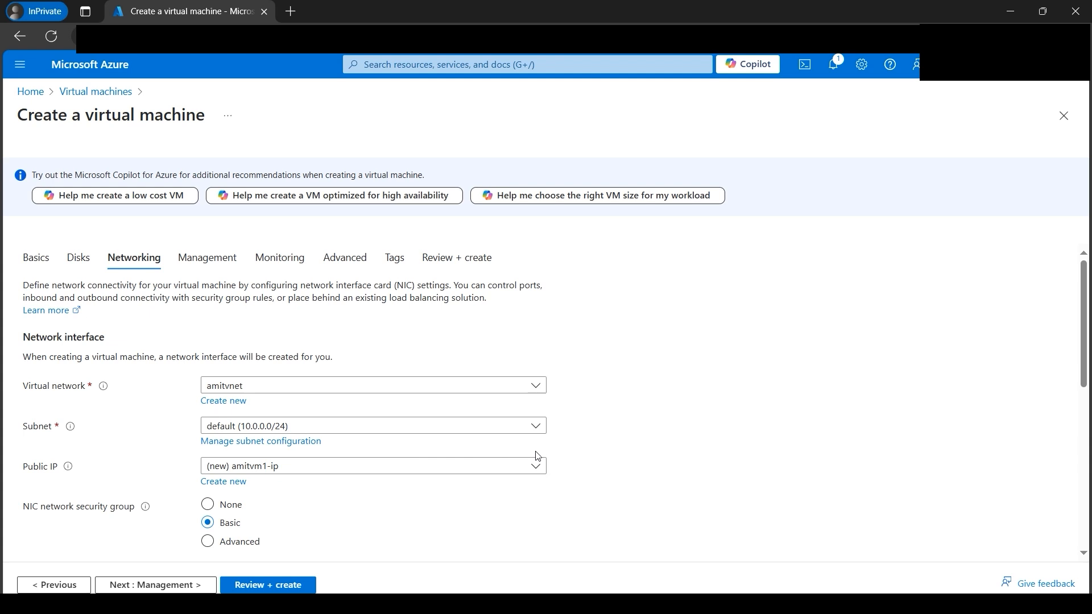
{"action": "scroll", "coordinate": [569, 448], "scroll_direction": "down", "scroll_amount": 1}
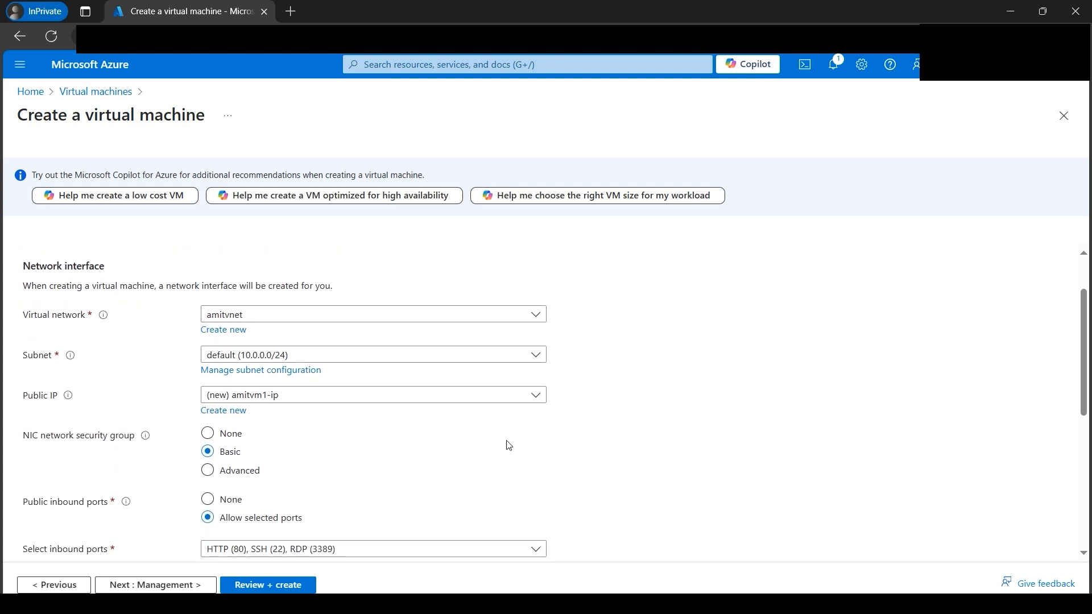
{"action": "scroll", "coordinate": [508, 445], "scroll_direction": "down", "scroll_amount": 1}
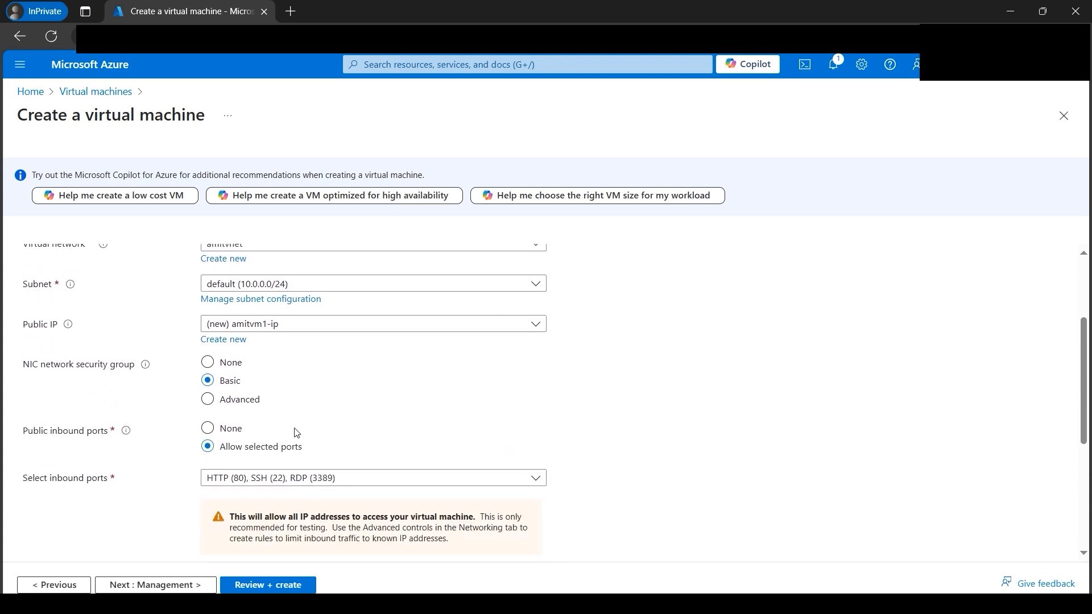
{"action": "scroll", "coordinate": [190, 490], "scroll_direction": "down", "scroll_amount": 1}
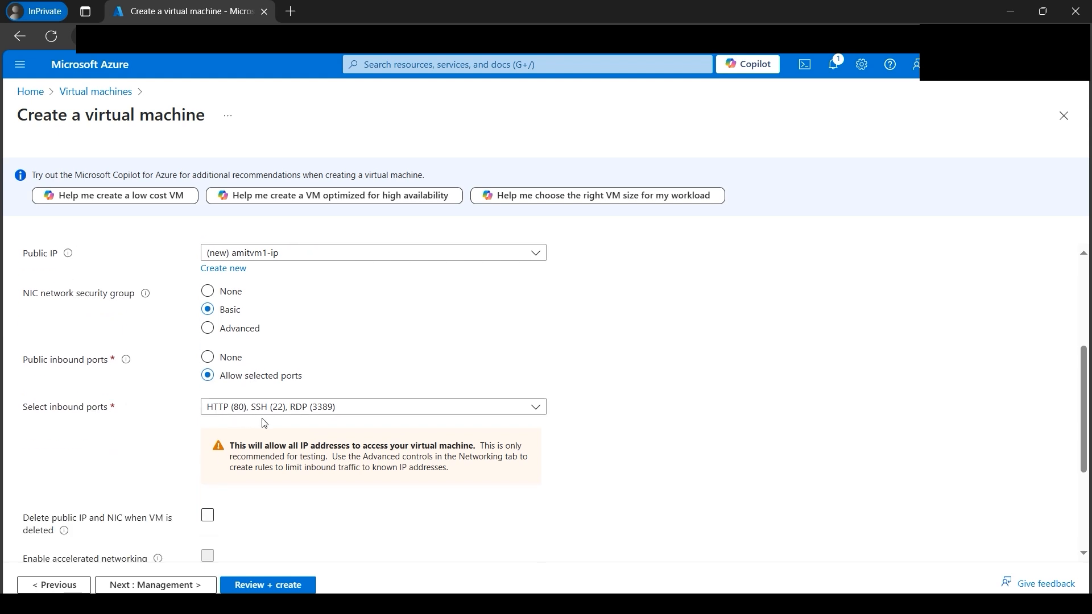
{"action": "scroll", "coordinate": [301, 484], "scroll_direction": "down", "scroll_amount": 3}
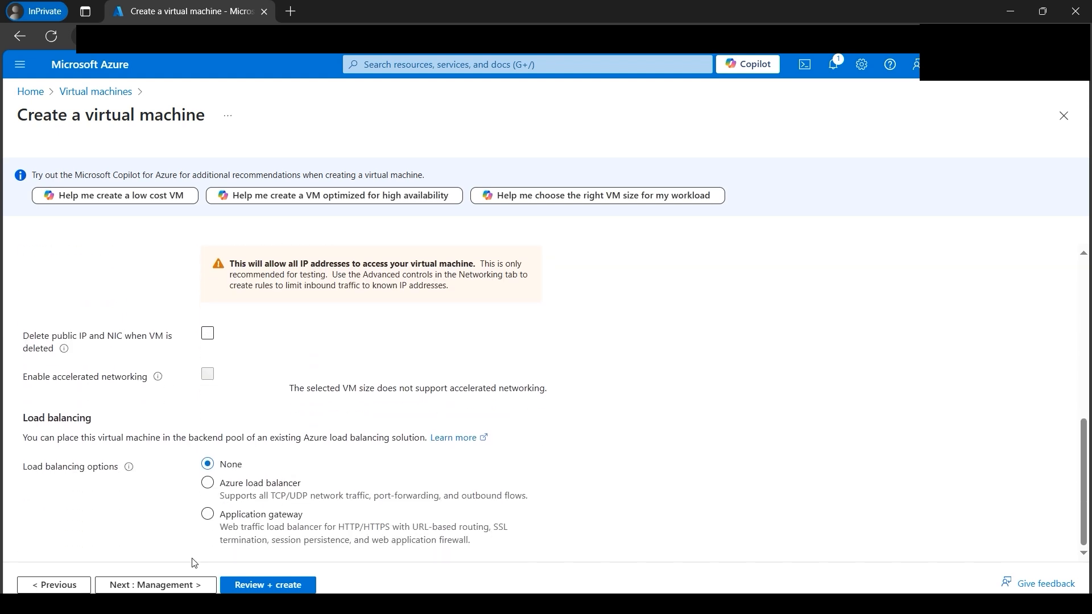
{"action": "left_click", "coordinate": [172, 590]}
{"action": "scroll", "coordinate": [507, 425], "scroll_direction": "down", "scroll_amount": 2}
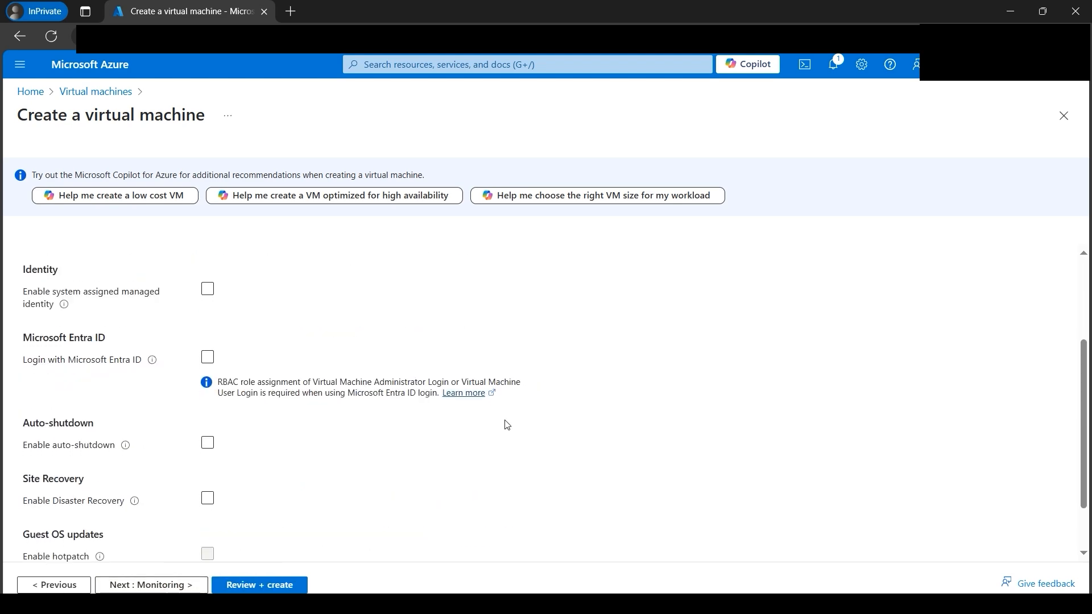
{"action": "scroll", "coordinate": [507, 425], "scroll_direction": "down", "scroll_amount": 1}
{"action": "scroll", "coordinate": [342, 456], "scroll_direction": "up", "scroll_amount": 4}
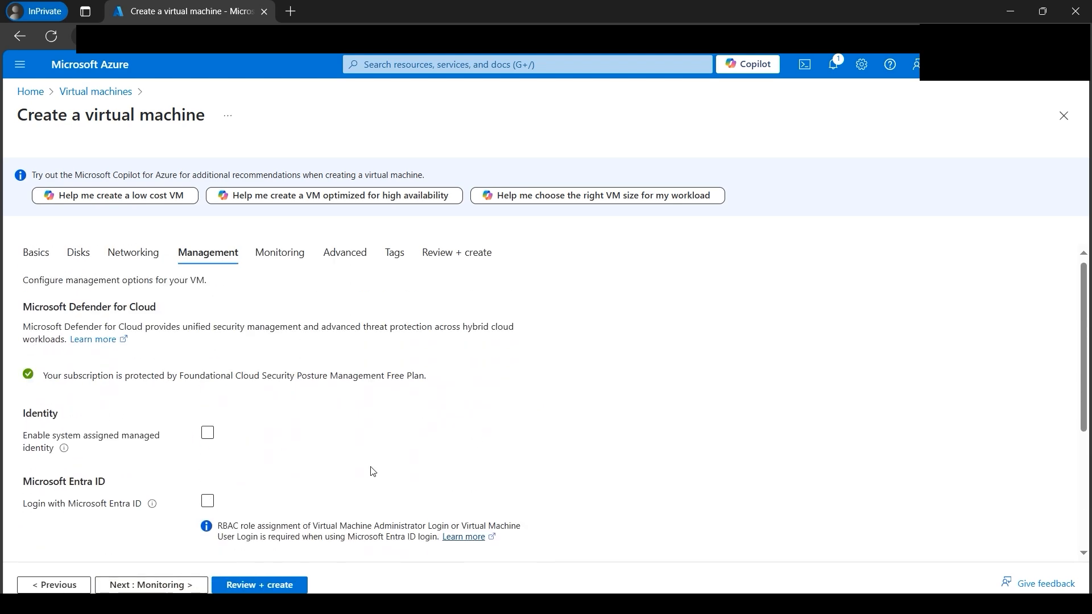
{"action": "scroll", "coordinate": [373, 472], "scroll_direction": "down", "scroll_amount": 3}
Disable boot diagnostics in the monitoring settings and proceed to the advanced settings
{"action": "left_click", "coordinate": [171, 585]}
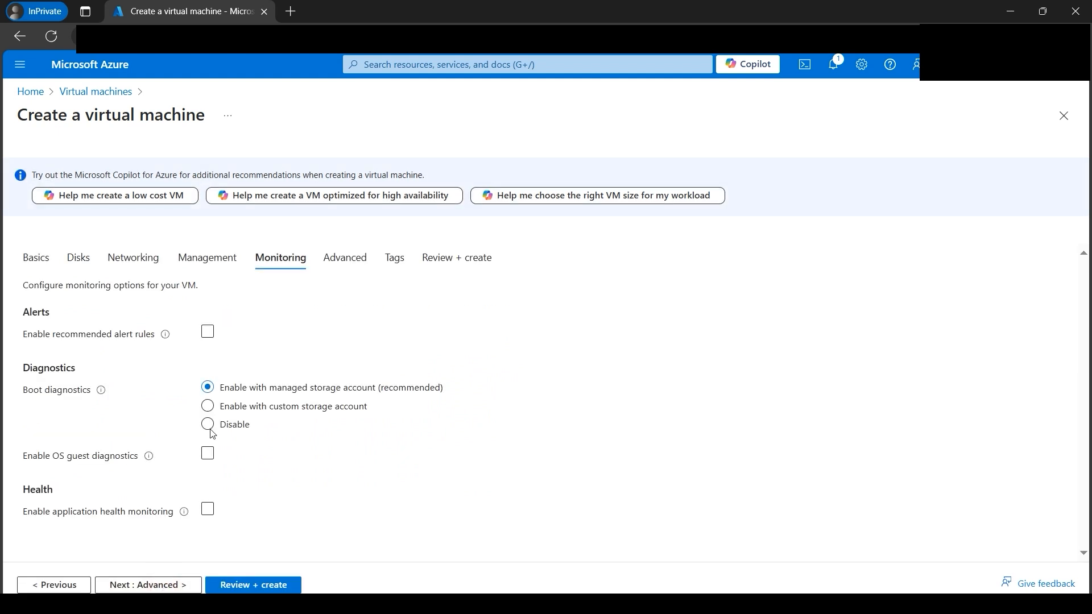
{"action": "left_click", "coordinate": [207, 424]}
{"action": "left_click", "coordinate": [168, 586]}
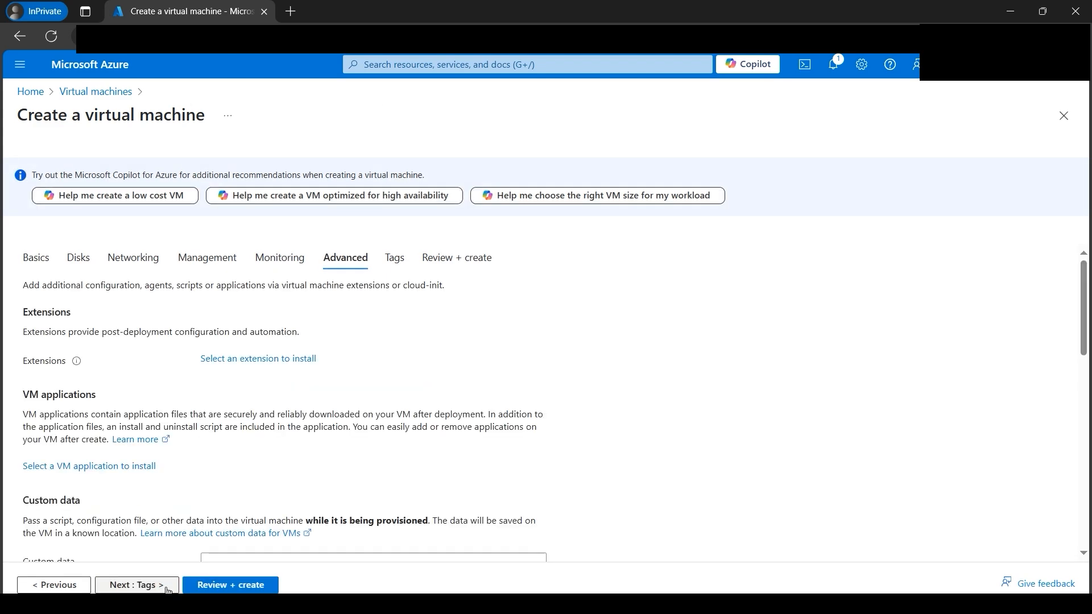
Leave the custom data and tags empty, validate the configuration and create the virtual machine amitvm1
{"action": "scroll", "coordinate": [425, 415], "scroll_direction": "down", "scroll_amount": 2}
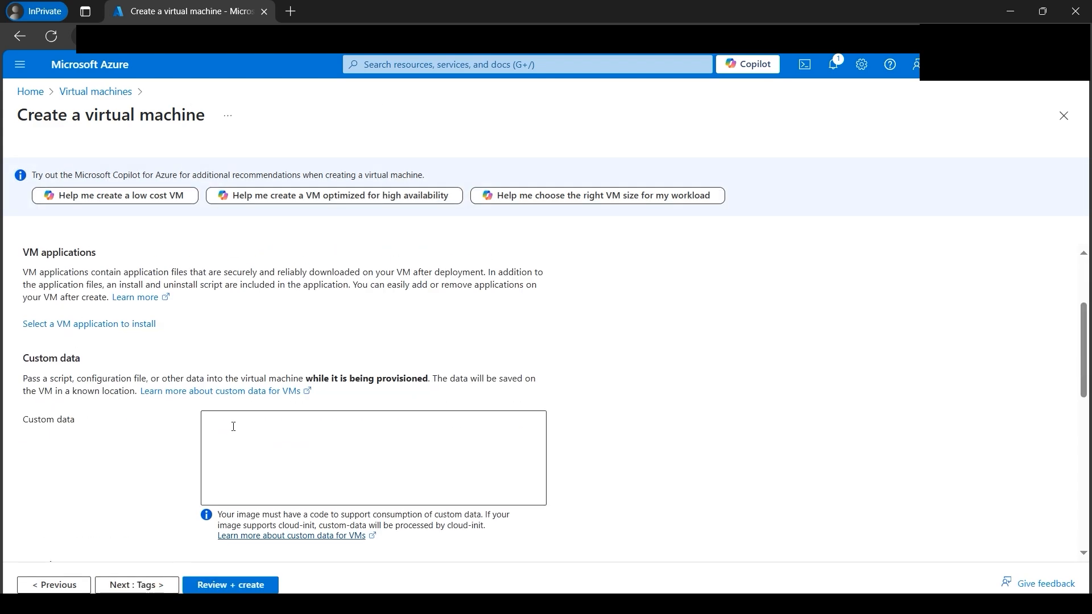
{"action": "left_click", "coordinate": [233, 427]}
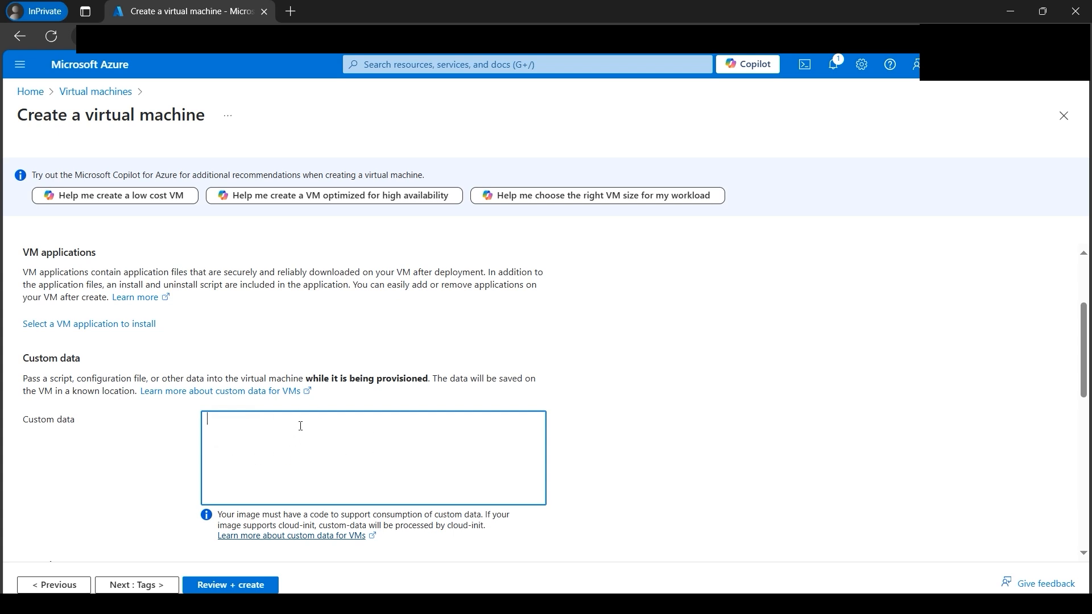
{"action": "scroll", "coordinate": [381, 415], "scroll_direction": "up", "scroll_amount": 1}
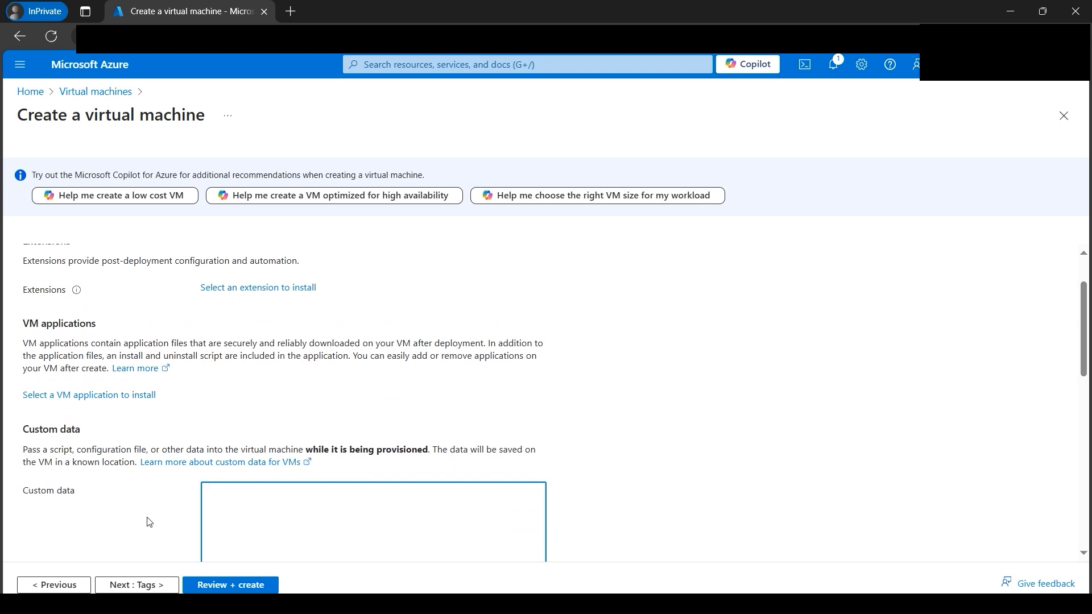
{"action": "left_click", "coordinate": [143, 586]}
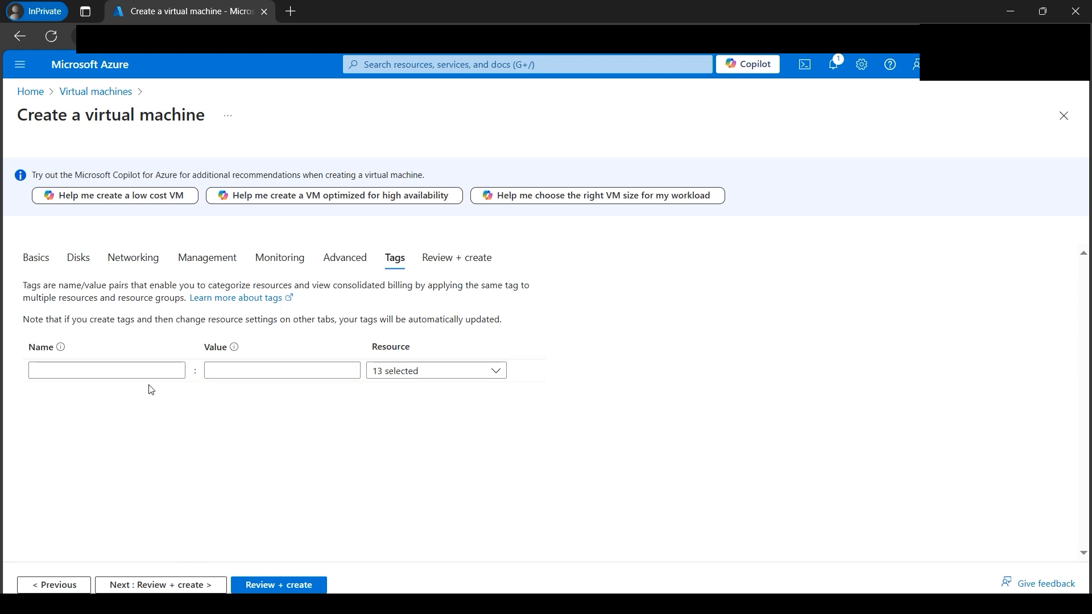
{"action": "left_click", "coordinate": [177, 589]}
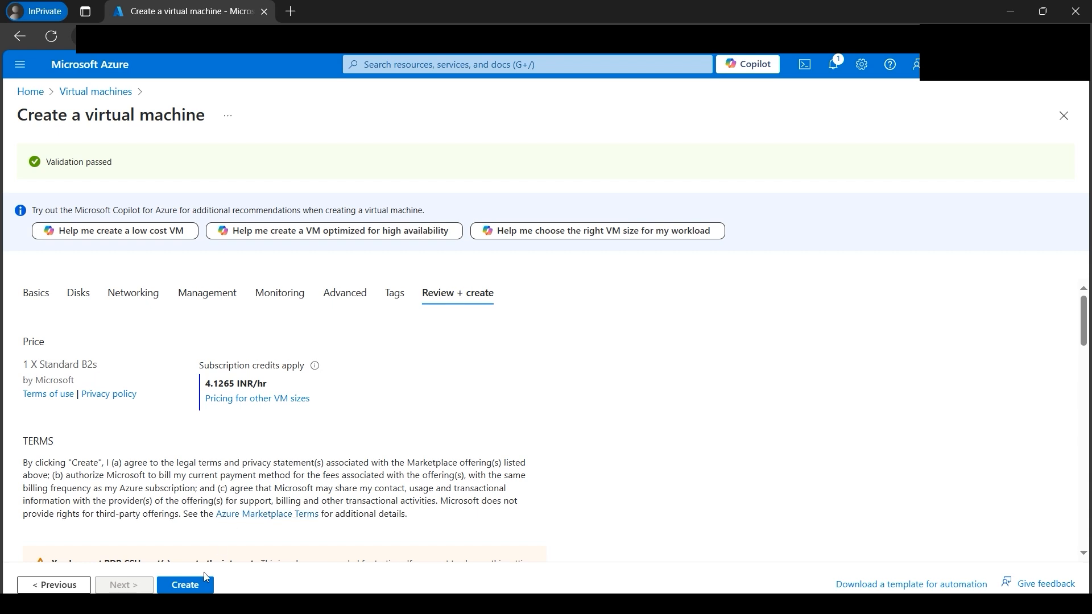
{"action": "left_click", "coordinate": [186, 585]}
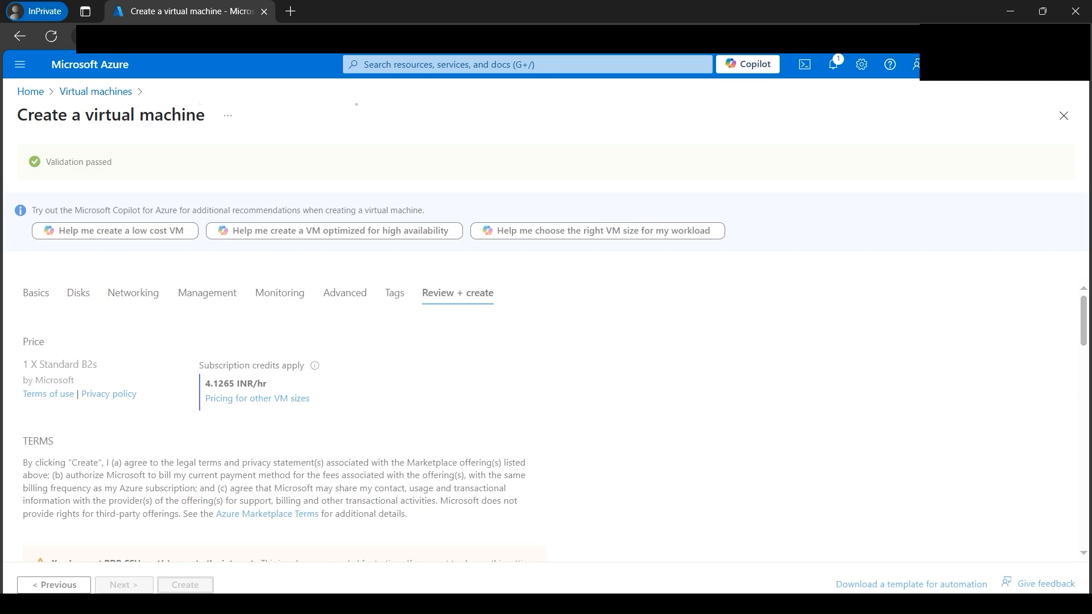
View the architecture diagram image, return to the Azure portal and dismiss the deployment notification
{"action": "left_click", "coordinate": [336, 602]}
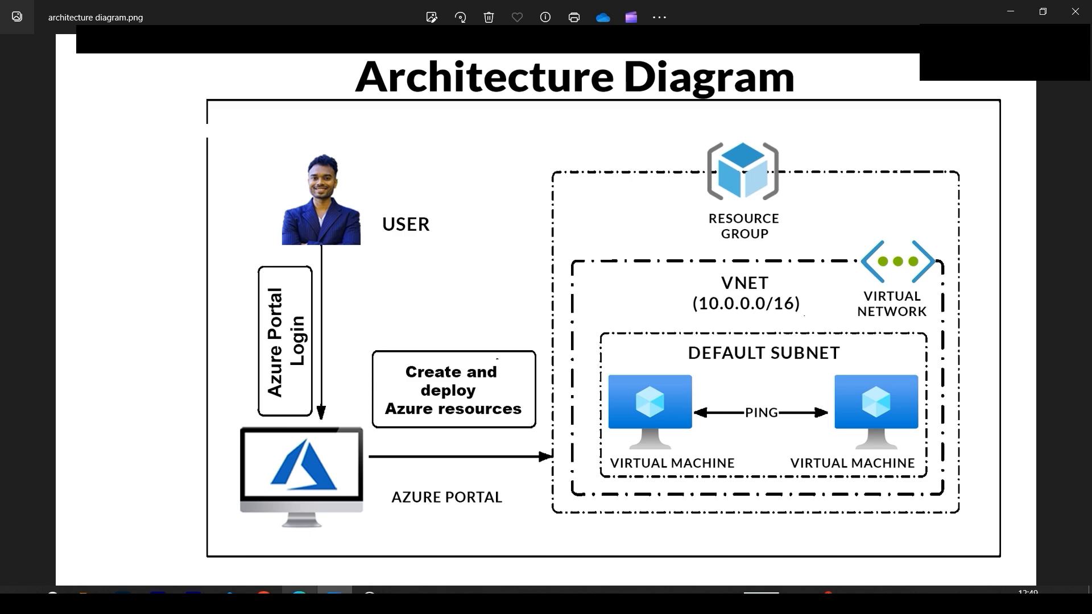
{"action": "left_click", "coordinate": [298, 523]}
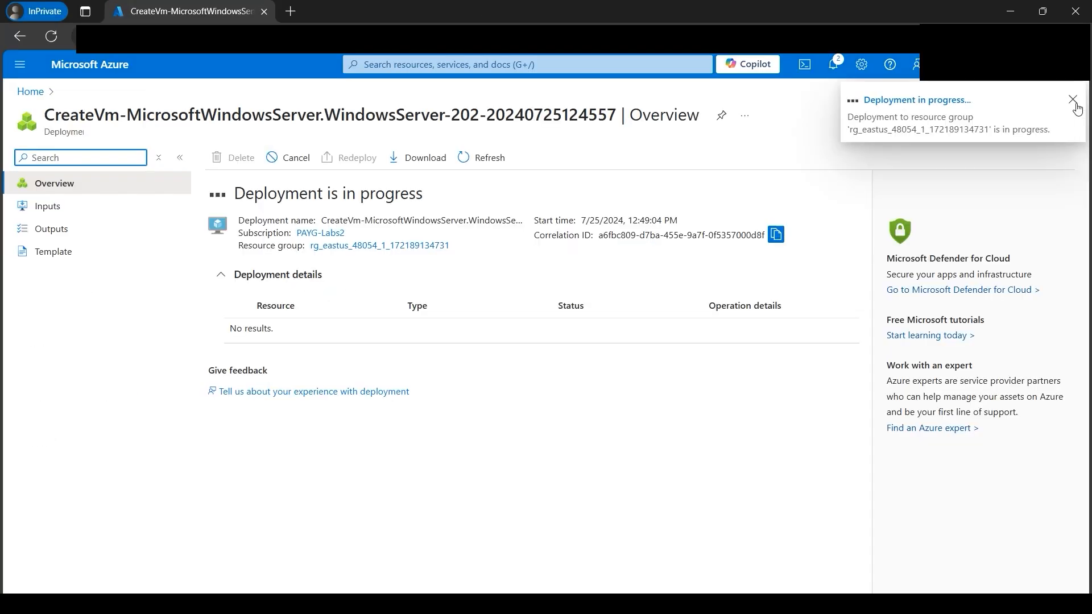
{"action": "left_click", "coordinate": [1074, 103]}
Duplicate the deployment's browser tab and open the Virtual machines page in the copy, dismissing the deployment notification
{"action": "right_click", "coordinate": [215, 14]}
{"action": "left_click", "coordinate": [275, 98]}
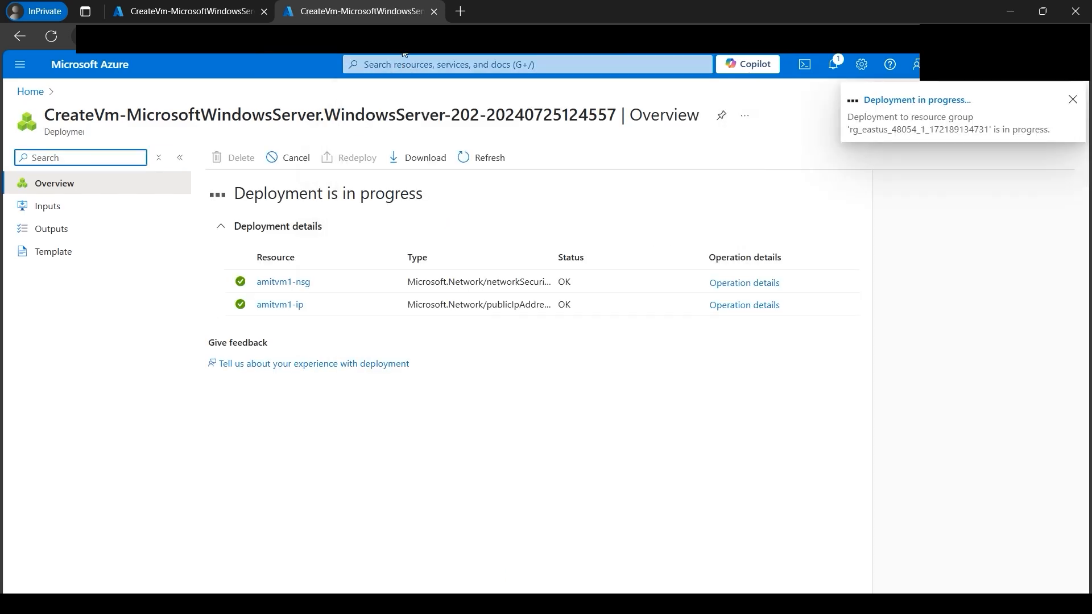
{"action": "left_click", "coordinate": [402, 61]}
{"action": "left_click", "coordinate": [389, 234]}
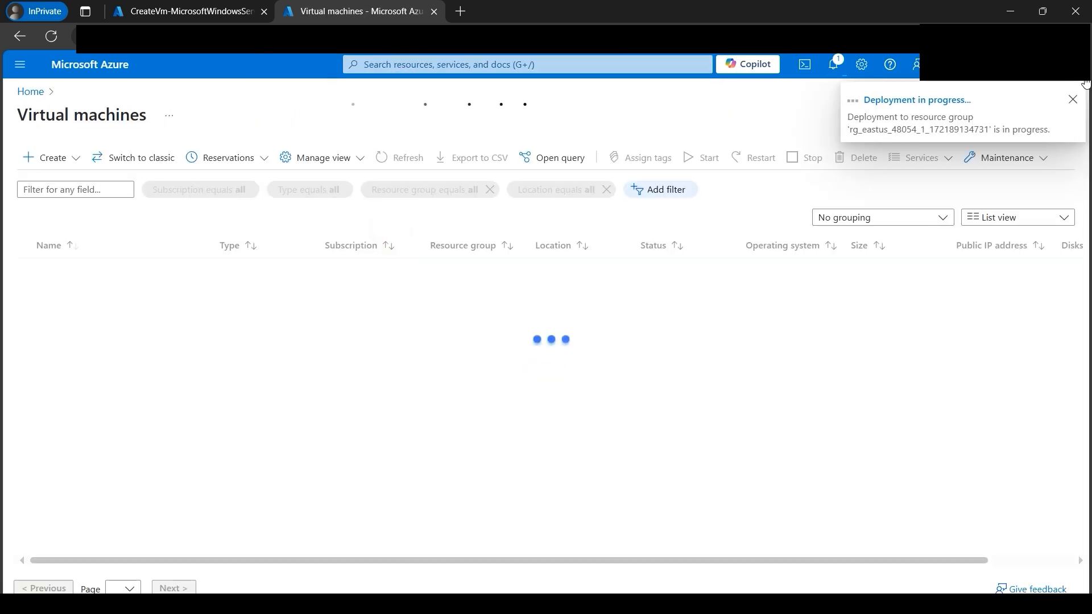
{"action": "left_click", "coordinate": [1077, 100]}
{"action": "left_click", "coordinate": [47, 157]}
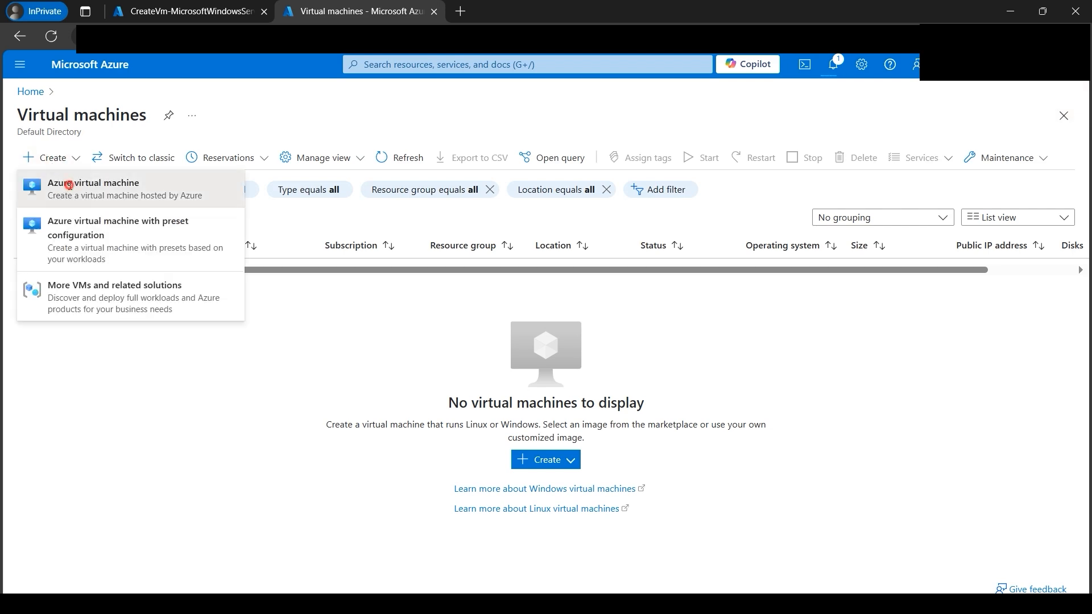
{"action": "left_click", "coordinate": [71, 186]}
{"action": "left_click", "coordinate": [369, 427]}
{"action": "left_click", "coordinate": [290, 476]}
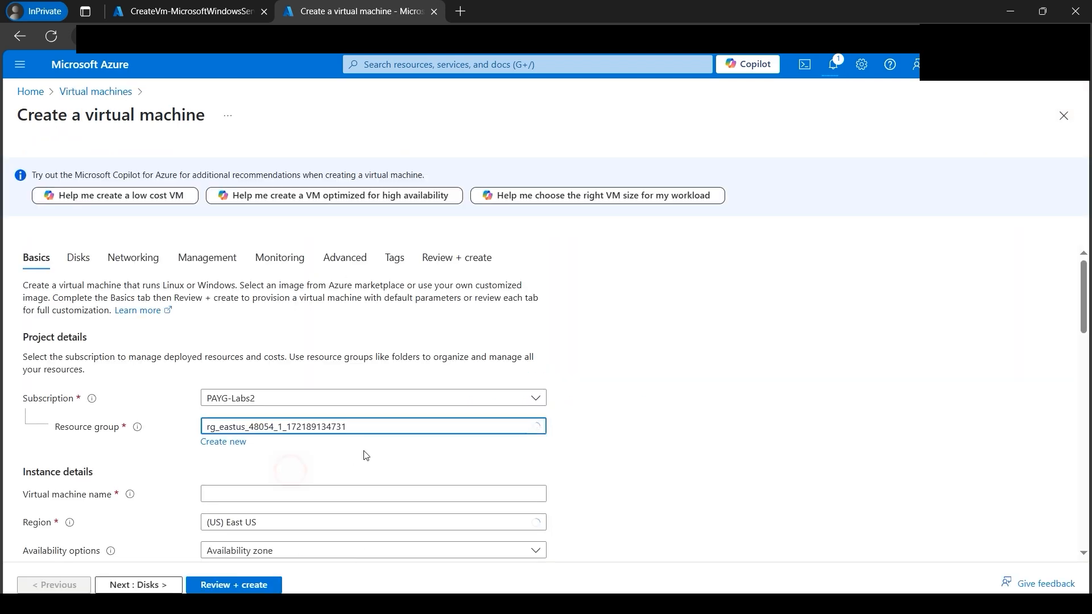
{"action": "scroll", "coordinate": [268, 356], "scroll_direction": "down", "scroll_amount": 3}
{"action": "left_click", "coordinate": [269, 357]}
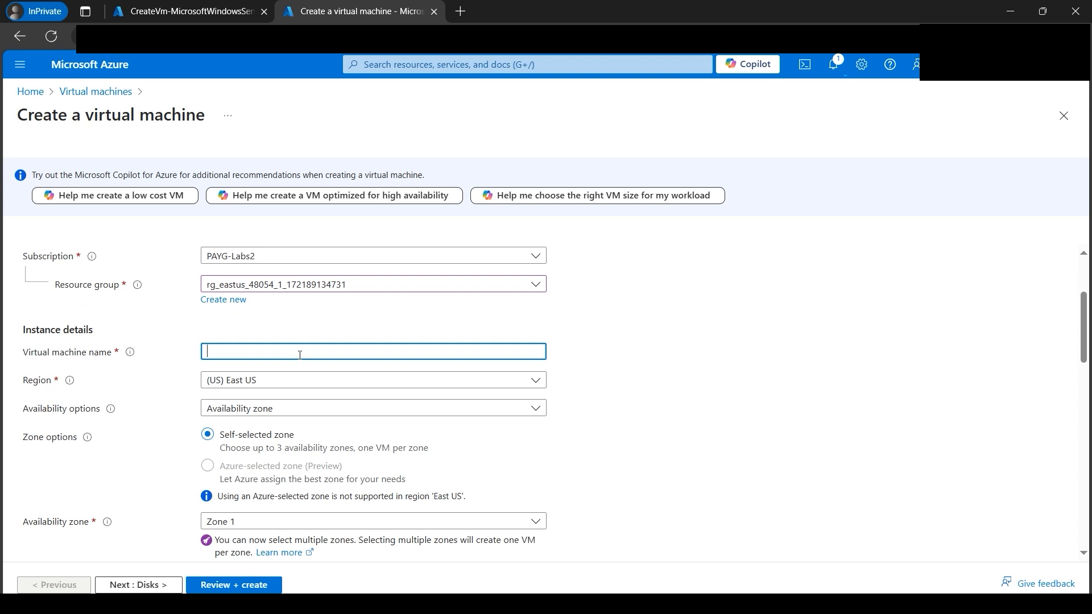
{"action": "type", "text": "amitvm2"}
Choose Windows Server 2022 Datacenter: Azure Edition - x64 Gen2 as the image for amitvm2
{"action": "scroll", "coordinate": [299, 355], "scroll_direction": "down", "scroll_amount": 2}
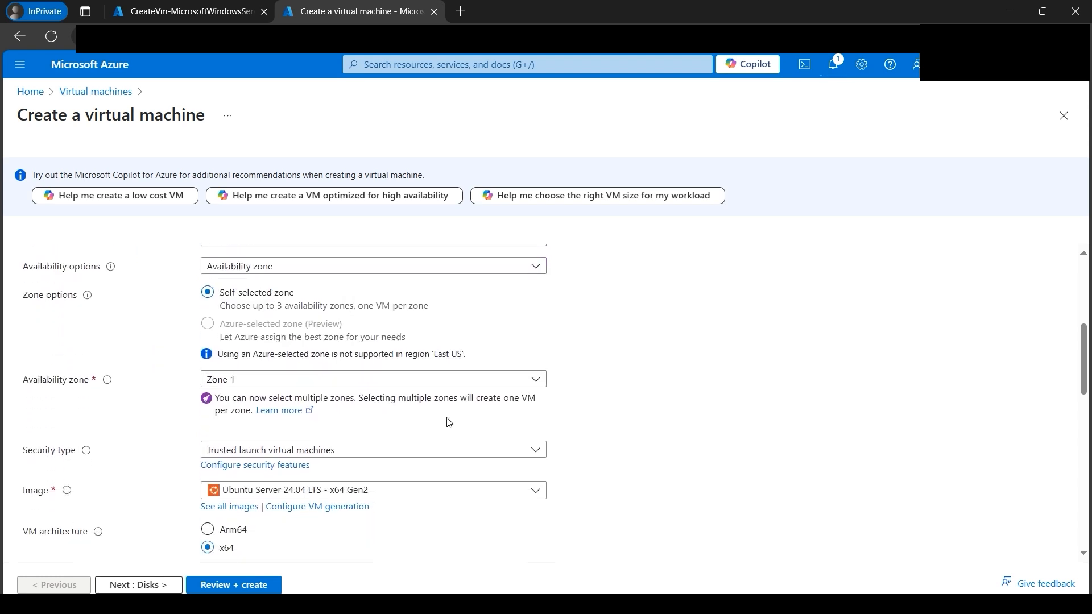
{"action": "scroll", "coordinate": [447, 420], "scroll_direction": "down", "scroll_amount": 1}
{"action": "left_click", "coordinate": [478, 422]}
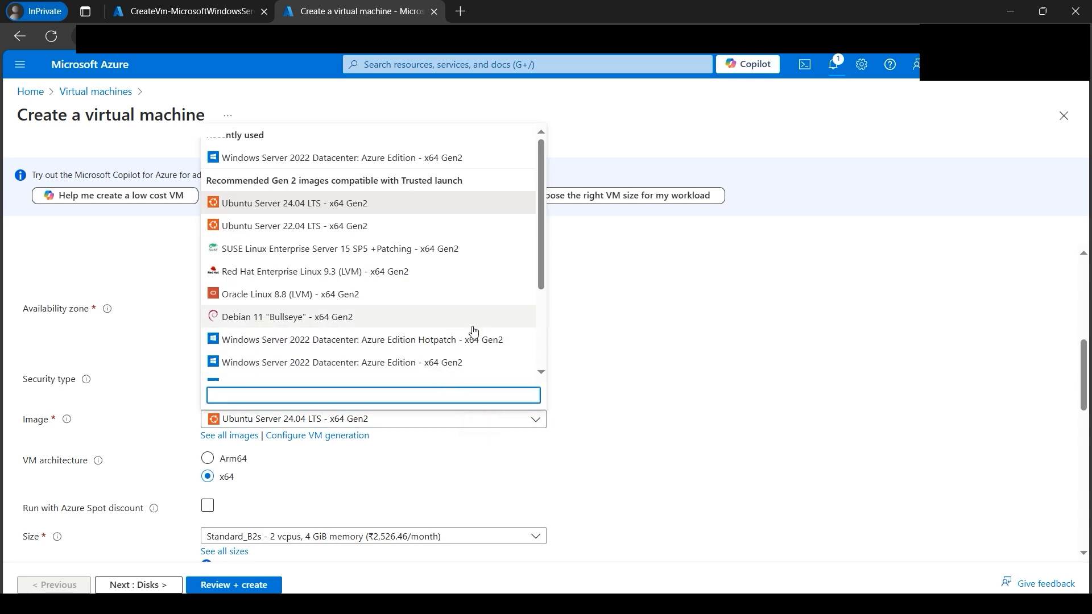
{"action": "scroll", "coordinate": [451, 322], "scroll_direction": "down", "scroll_amount": 2}
{"action": "left_click", "coordinate": [447, 291]}
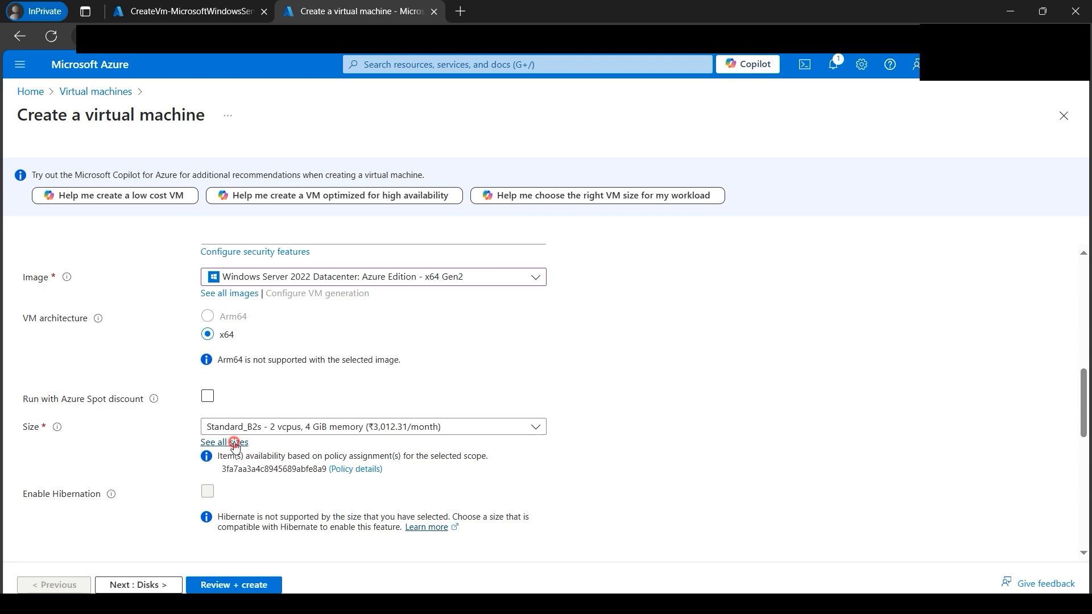
Select the B2s VM size for amitvm2 from the full list of sizes
{"action": "left_click", "coordinate": [231, 442]}
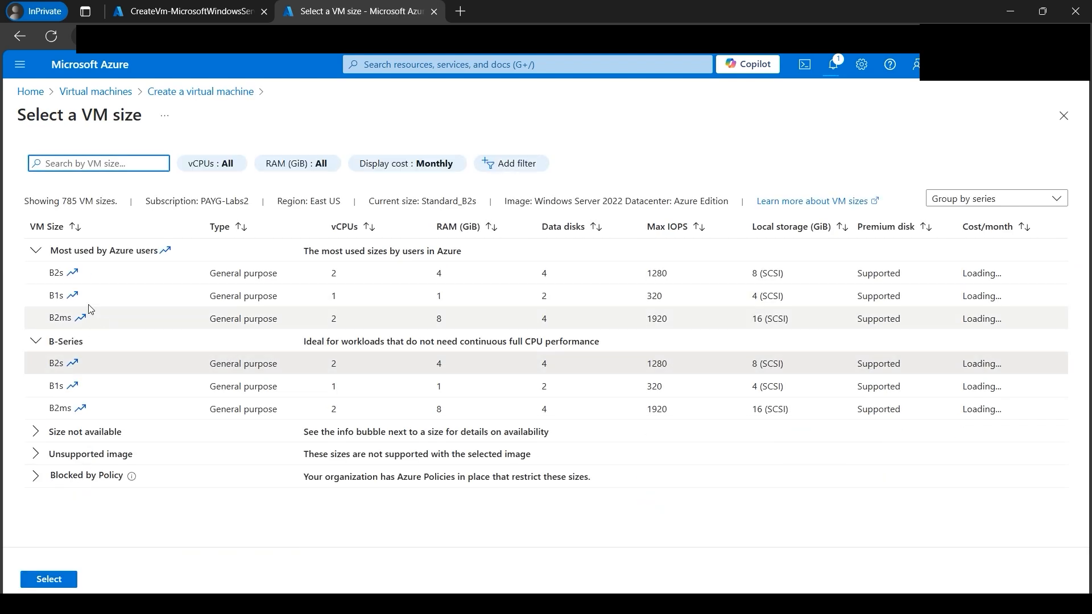
{"action": "left_click", "coordinate": [74, 272]}
{"action": "left_click", "coordinate": [52, 579]}
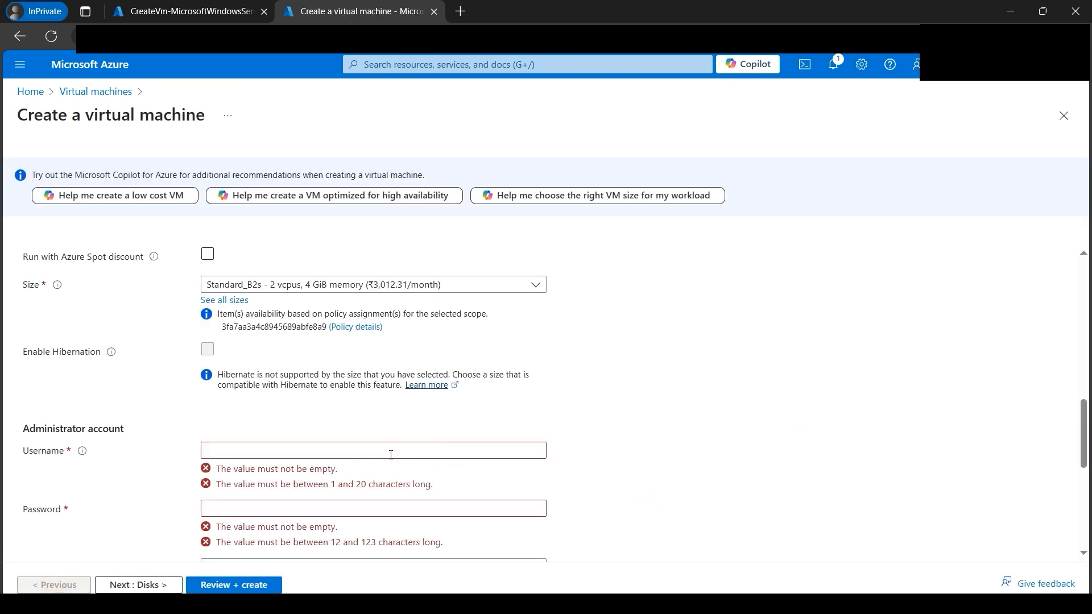
Enter the administrator username and the account password, and confirm the password
{"action": "left_click", "coordinate": [351, 445]}
{"action": "type", "text": "amit"}
{"action": "key", "text": "Tab"}
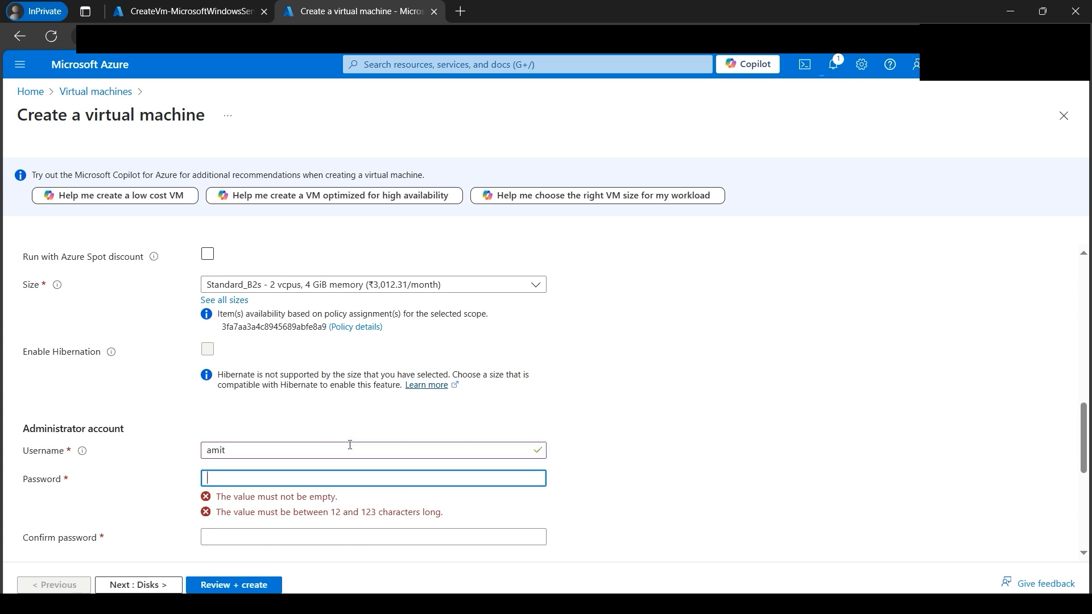
{"action": "scroll", "coordinate": [342, 450], "scroll_direction": "down", "scroll_amount": 2}
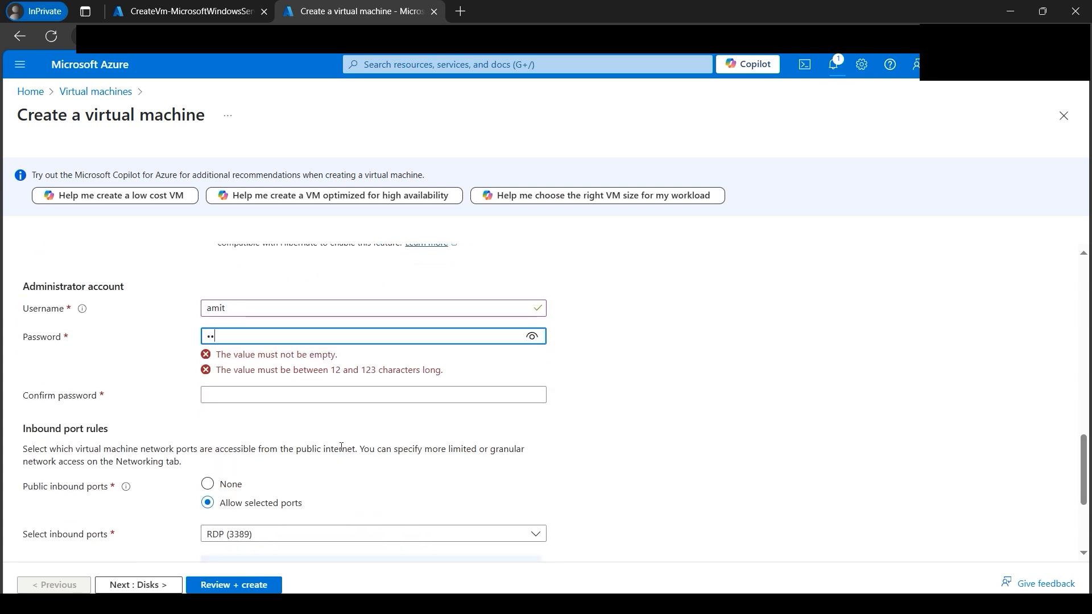
{"action": "type", "text": "••••••••"}
{"action": "key", "text": "Tab"}
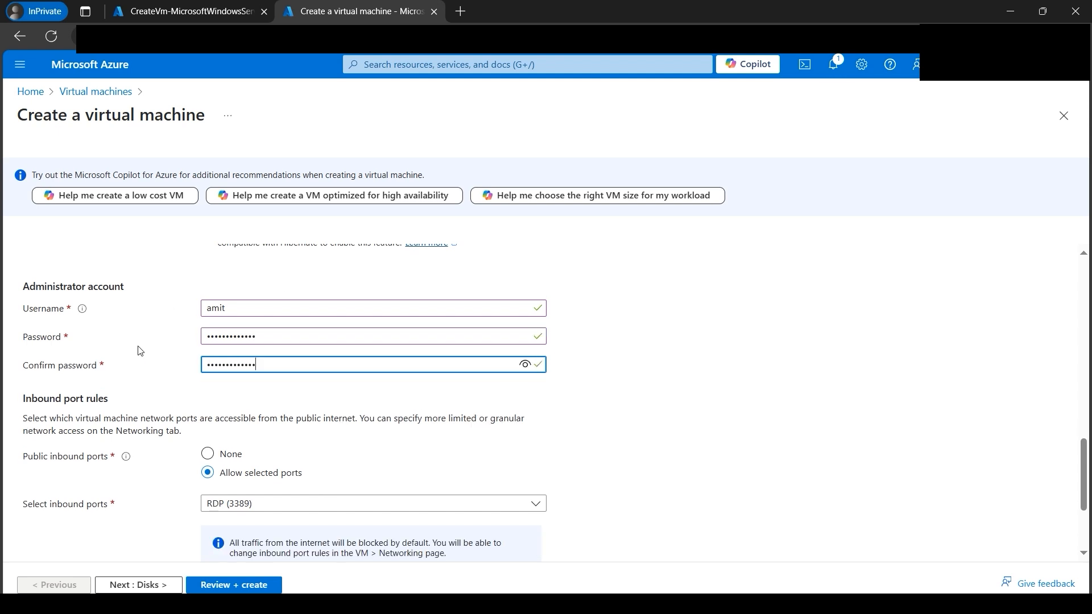
Allow HTTP (80) and SSH (22) as public inbound ports in addition to RDP (3389)
{"action": "scroll", "coordinate": [579, 396], "scroll_direction": "down", "scroll_amount": 1}
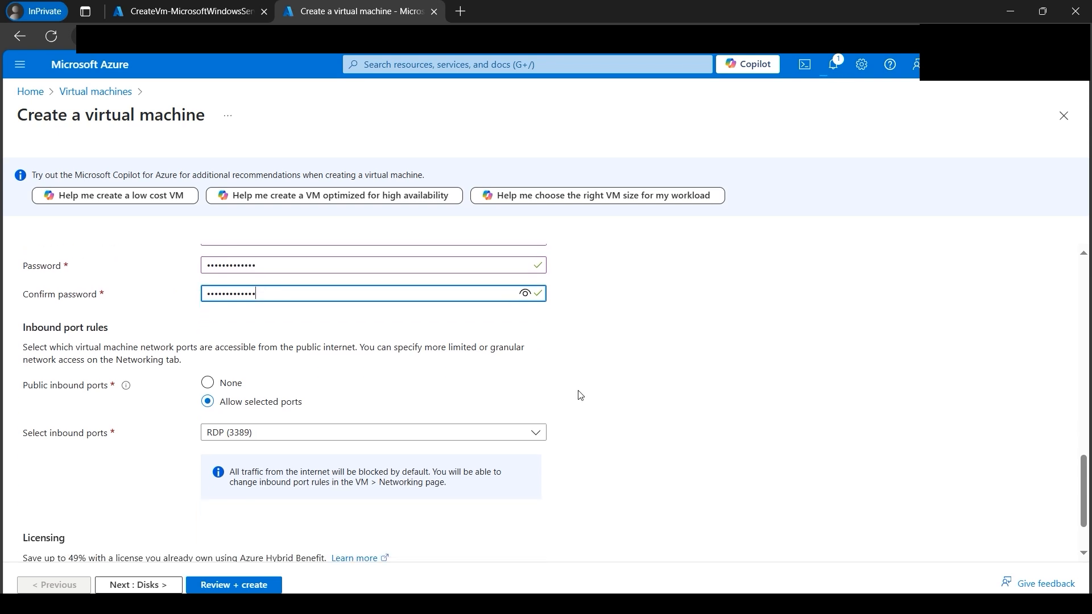
{"action": "left_click", "coordinate": [427, 438]}
{"action": "left_click", "coordinate": [211, 453]}
{"action": "left_click", "coordinate": [214, 500]}
{"action": "left_click", "coordinate": [622, 434]}
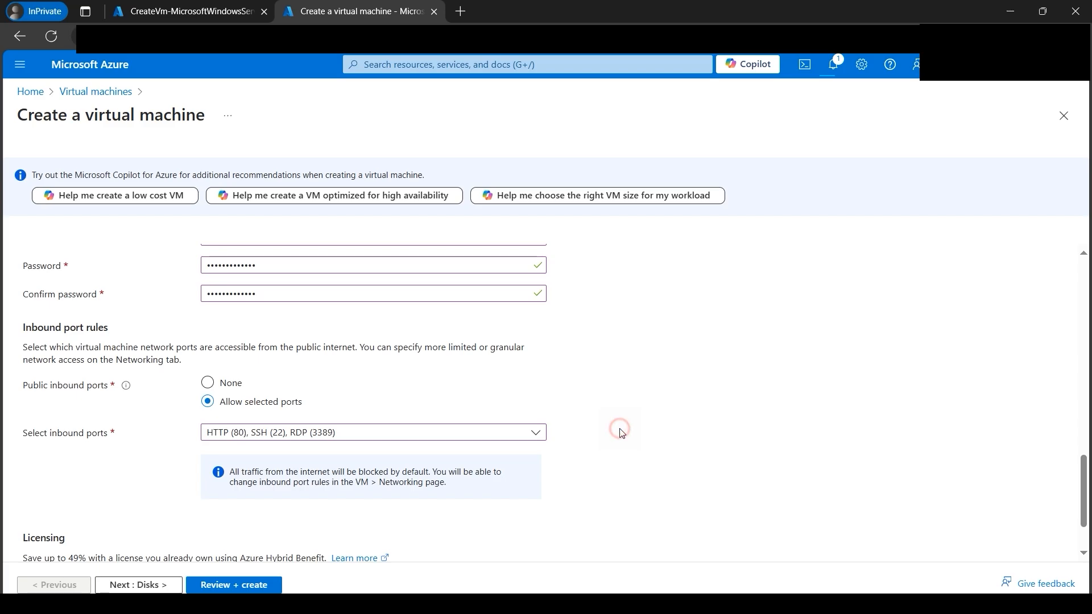
Set the OS disk type to Standard SSD (locally-redundant storage) and continue to the networking settings
{"action": "scroll", "coordinate": [461, 426], "scroll_direction": "down", "scroll_amount": 1}
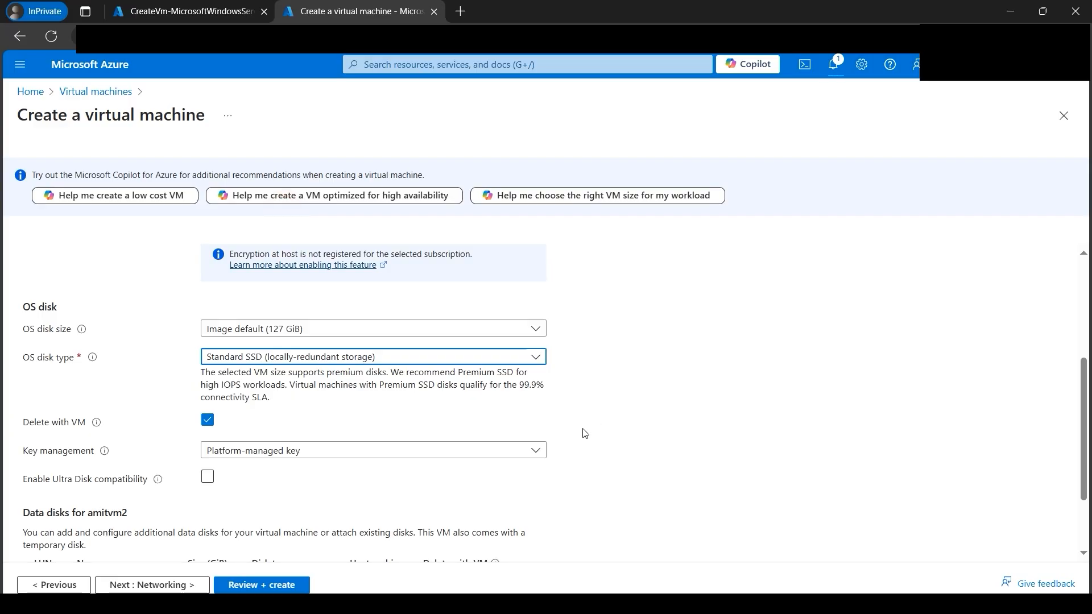
{"action": "scroll", "coordinate": [582, 433], "scroll_direction": "down", "scroll_amount": 1}
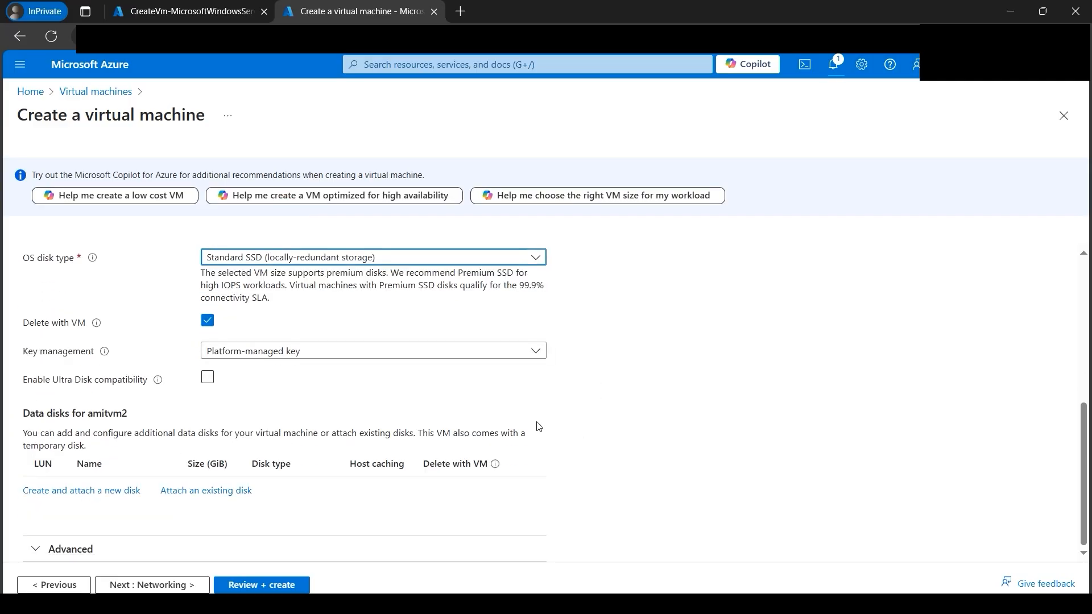
{"action": "left_click", "coordinate": [162, 584]}
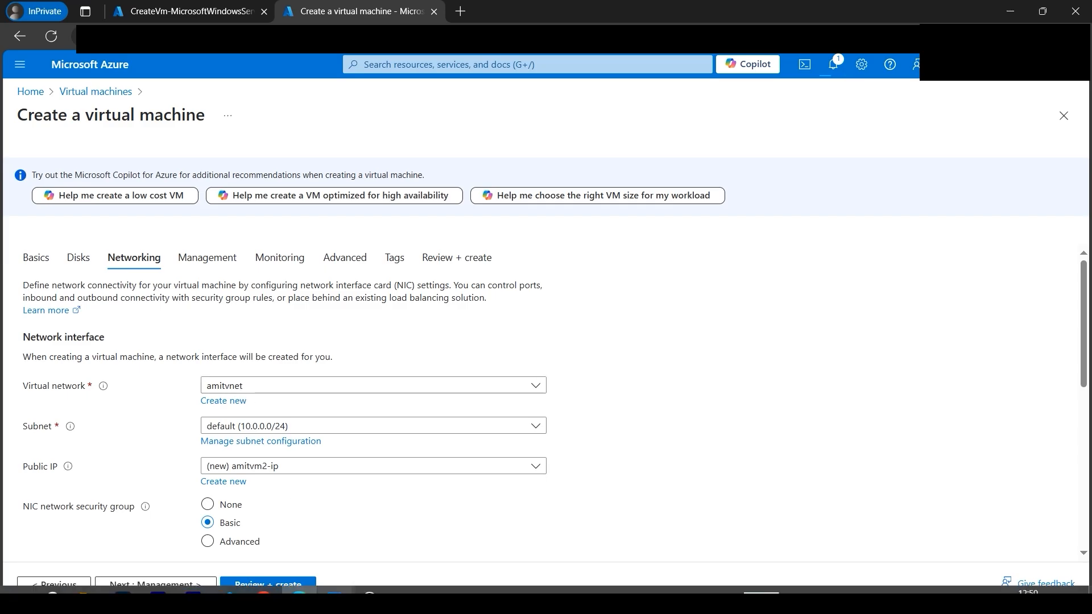
Keep the virtual network amitvnet and its default subnet (10.0.0.0/24), and continue to the management settings
{"action": "left_click", "coordinate": [335, 601]}
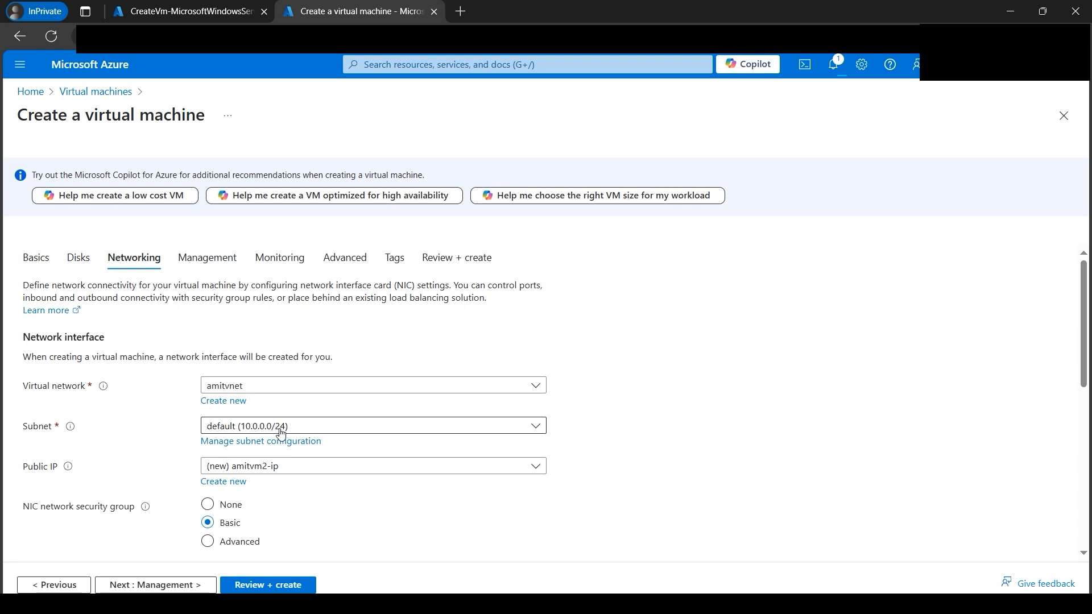
{"action": "scroll", "coordinate": [463, 502], "scroll_direction": "down", "scroll_amount": 3}
{"action": "scroll", "coordinate": [398, 502], "scroll_direction": "down", "scroll_amount": 2}
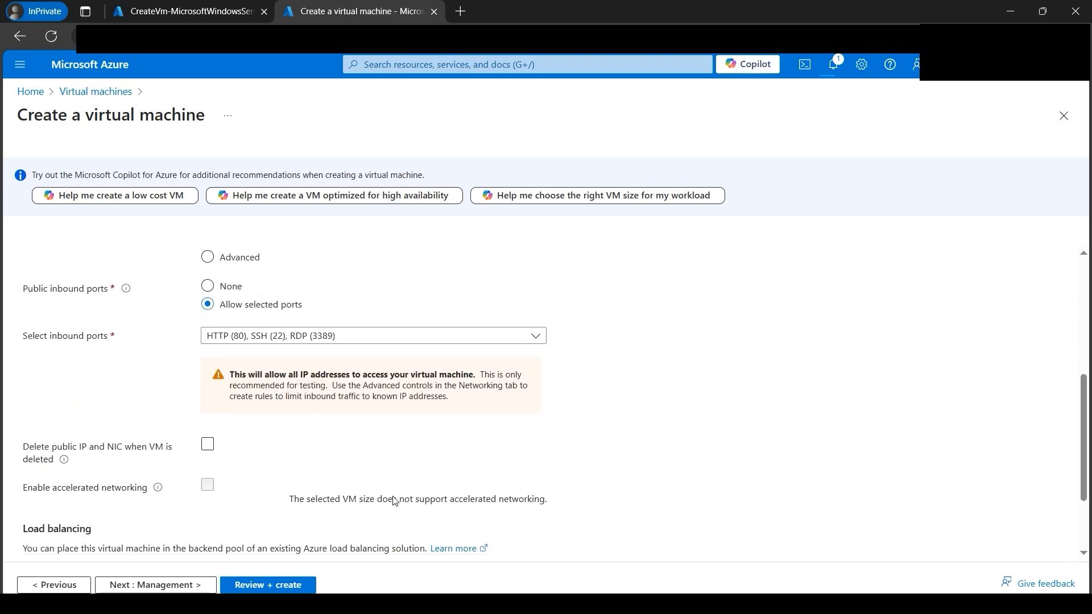
{"action": "scroll", "coordinate": [391, 497], "scroll_direction": "down", "scroll_amount": 2}
{"action": "left_click", "coordinate": [176, 585]}
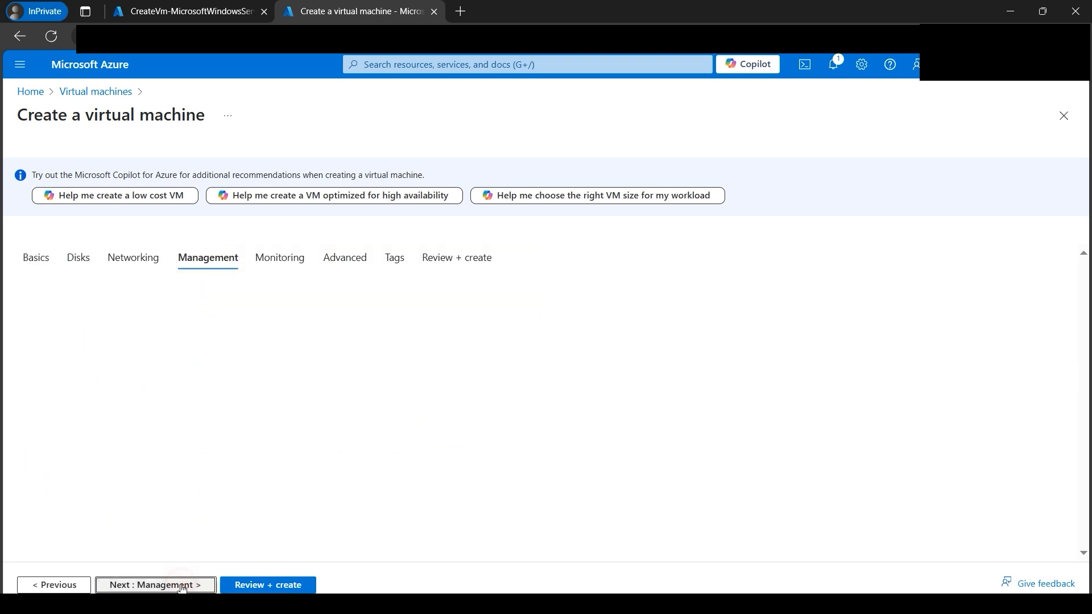
Keep the default management settings, disable boot diagnostics and continue to the advanced settings
{"action": "scroll", "coordinate": [143, 504], "scroll_direction": "down", "scroll_amount": 4}
{"action": "left_click", "coordinate": [132, 580]}
{"action": "left_click", "coordinate": [208, 425]}
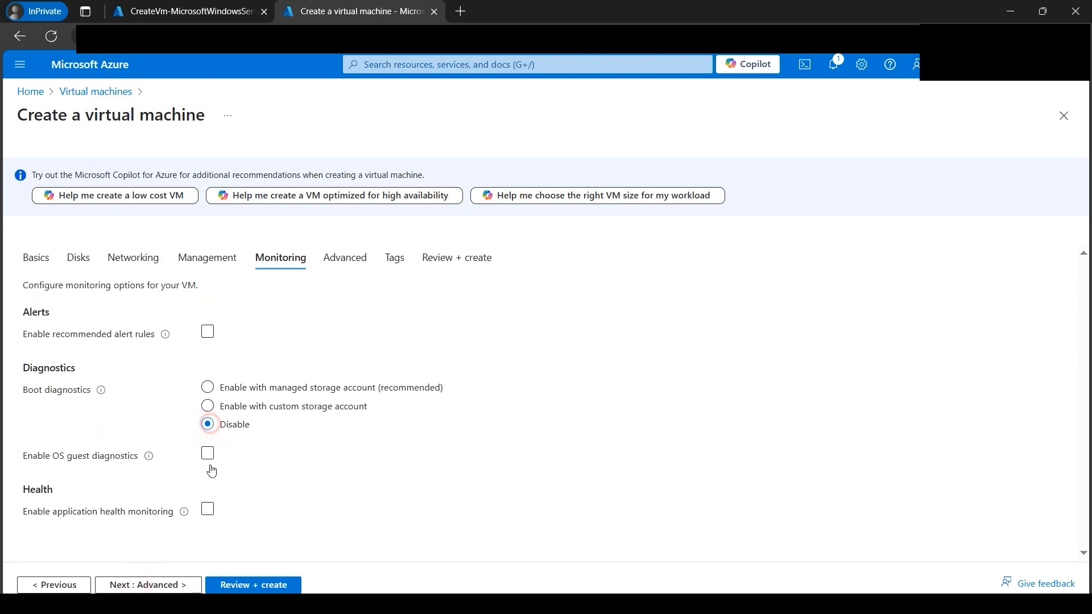
{"action": "left_click", "coordinate": [162, 585]}
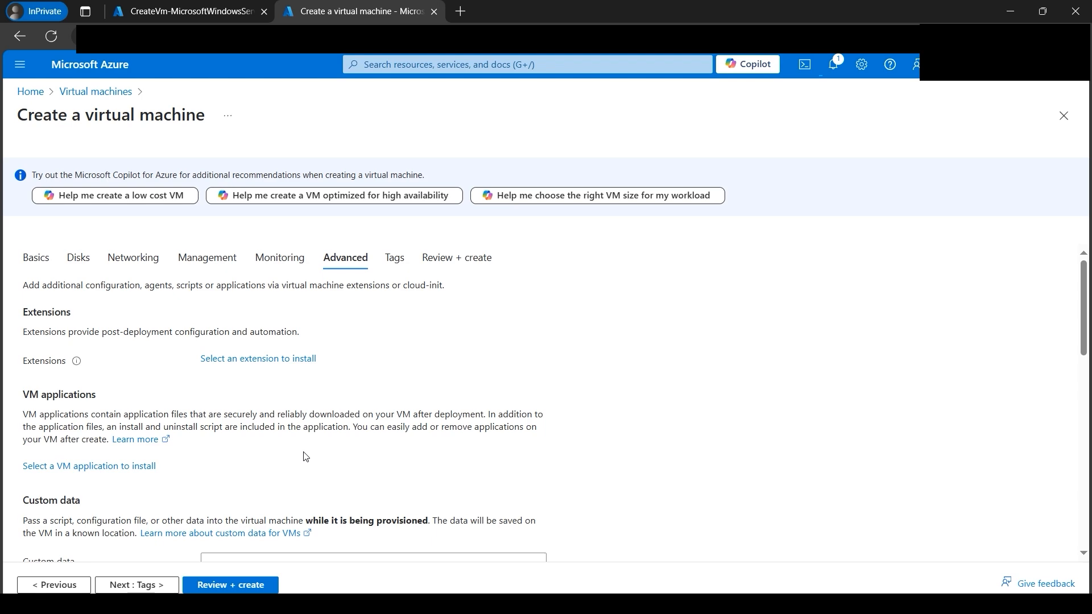
Leave the advanced settings and tags empty, create the virtual machine amitvm2 and dismiss the deployment notification
{"action": "scroll", "coordinate": [305, 456], "scroll_direction": "down", "scroll_amount": 15}
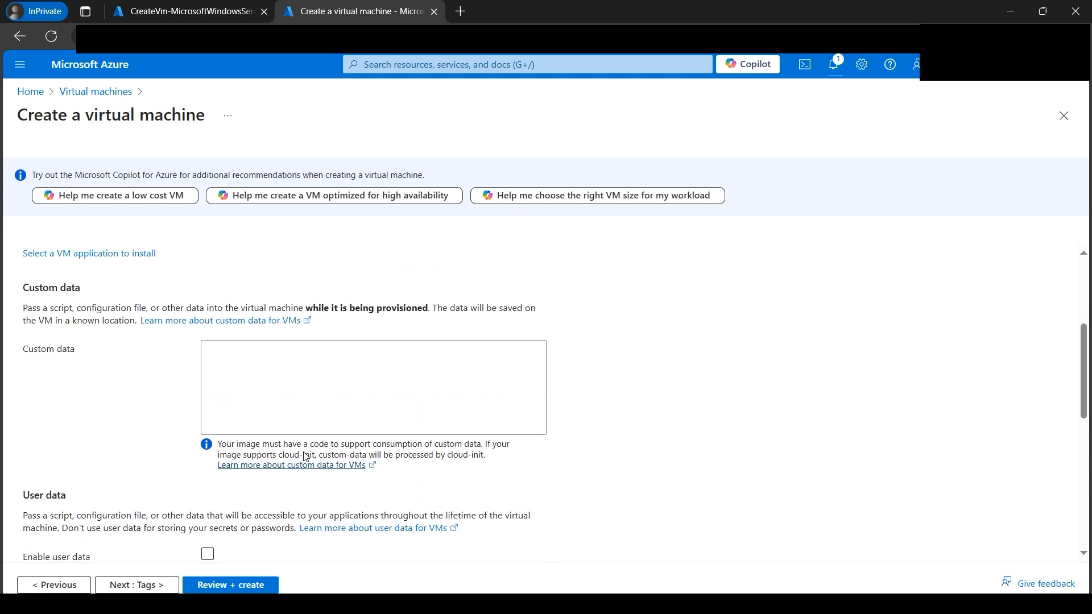
{"action": "left_click", "coordinate": [151, 587]}
{"action": "left_click", "coordinate": [169, 586]}
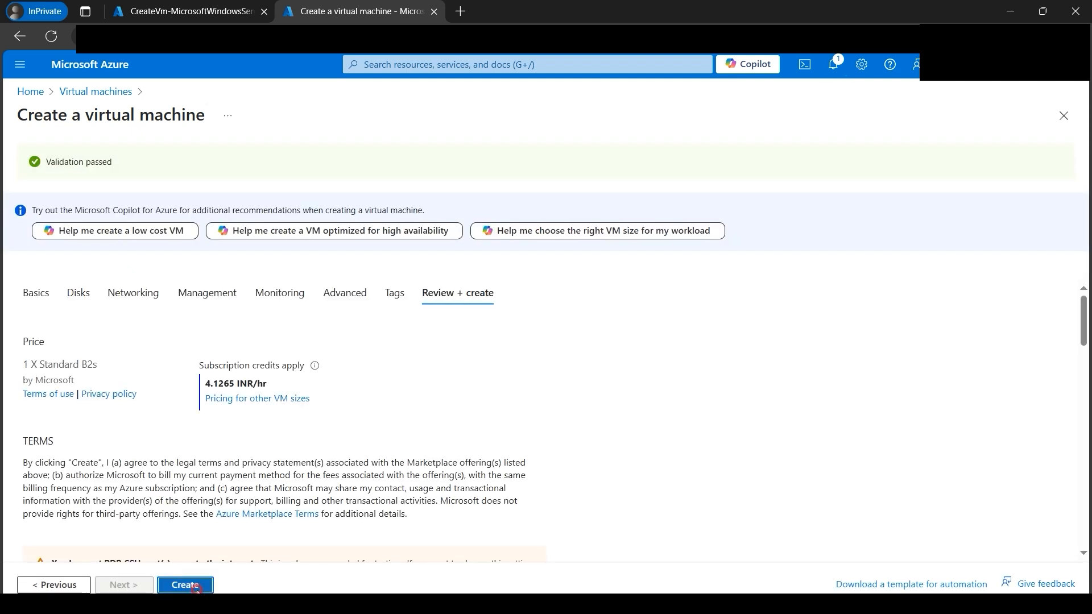
{"action": "left_click", "coordinate": [196, 590]}
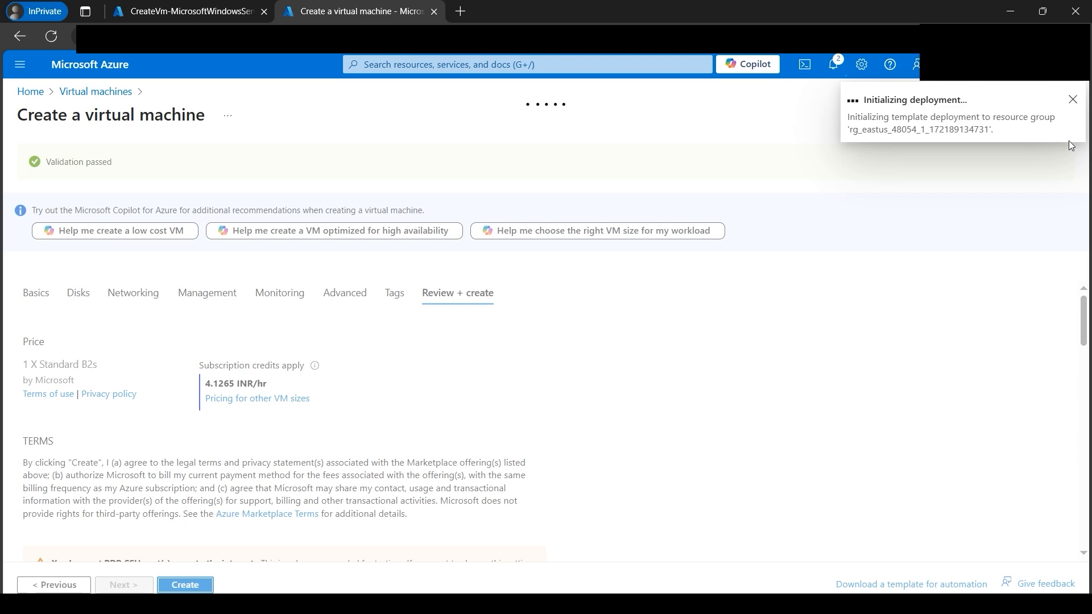
{"action": "left_click", "coordinate": [1070, 98]}
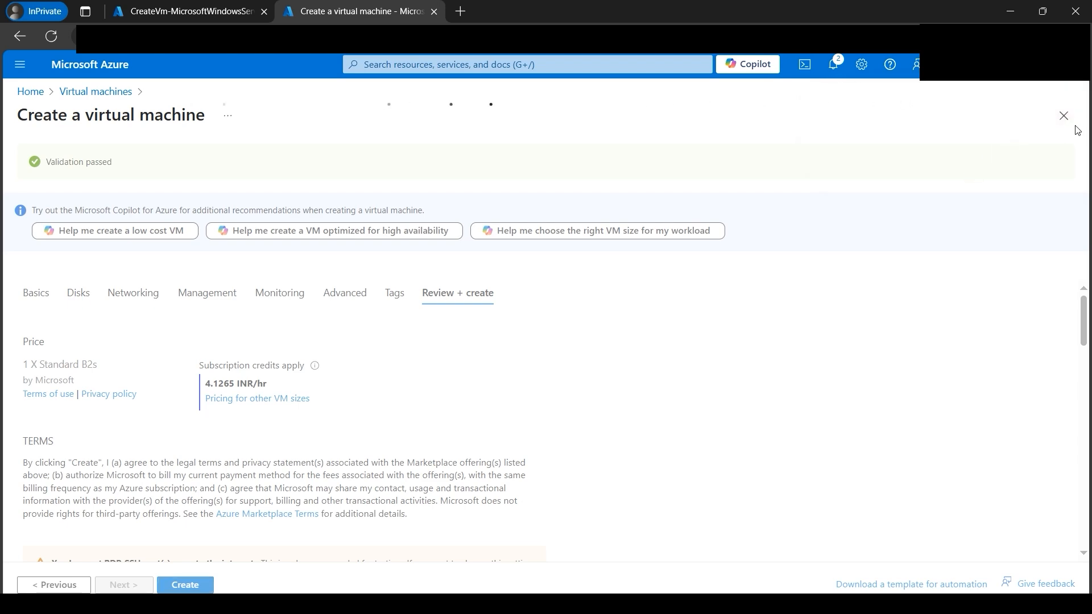
Check the deployment progress of amitvm1, return to the amitvm2 deployment and dismiss its notifications
{"action": "left_click", "coordinate": [220, 6]}
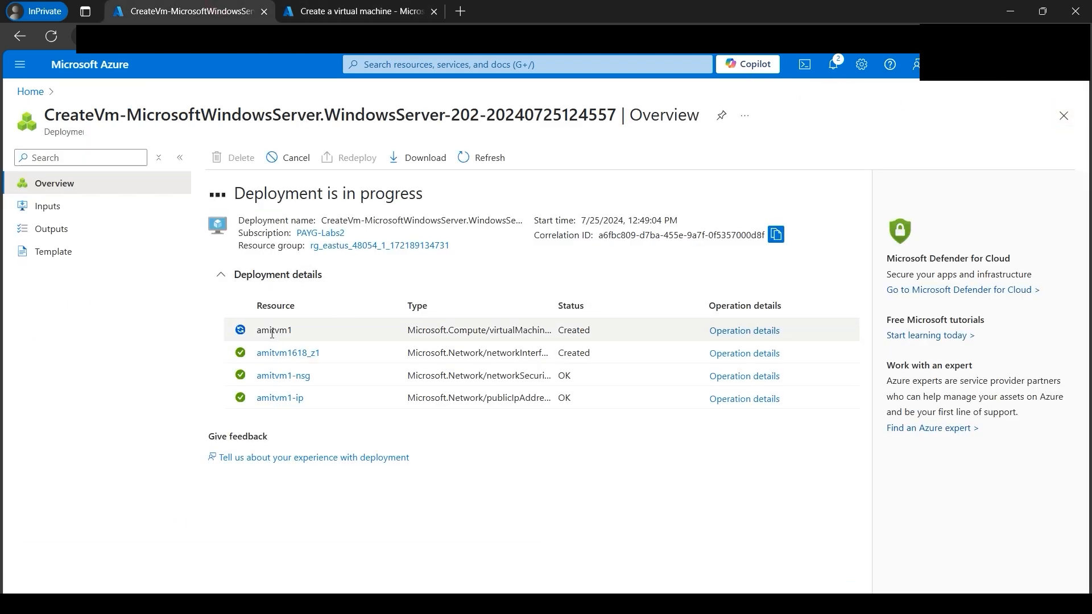
{"action": "left_click_drag", "start_coordinate": [259, 331], "coordinate": [294, 333]}
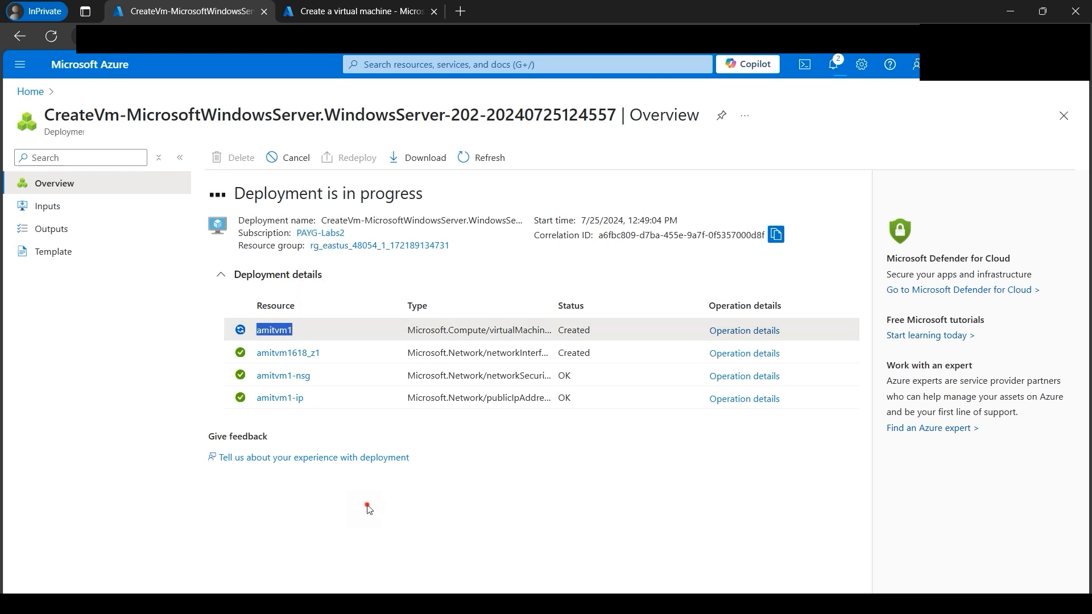
{"action": "left_click", "coordinate": [398, 11]}
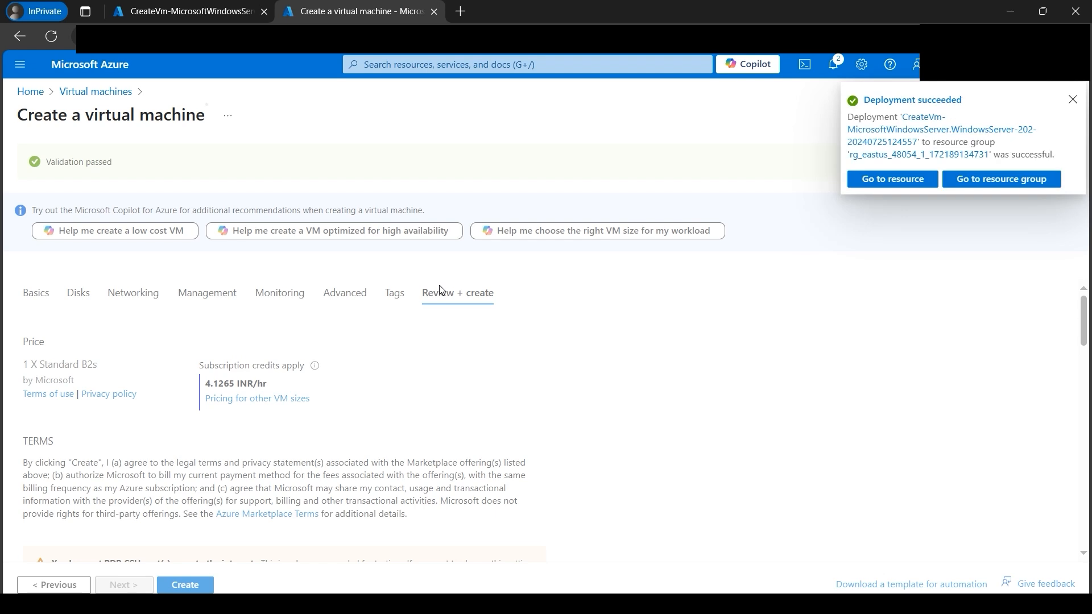
{"action": "left_click", "coordinate": [1074, 102]}
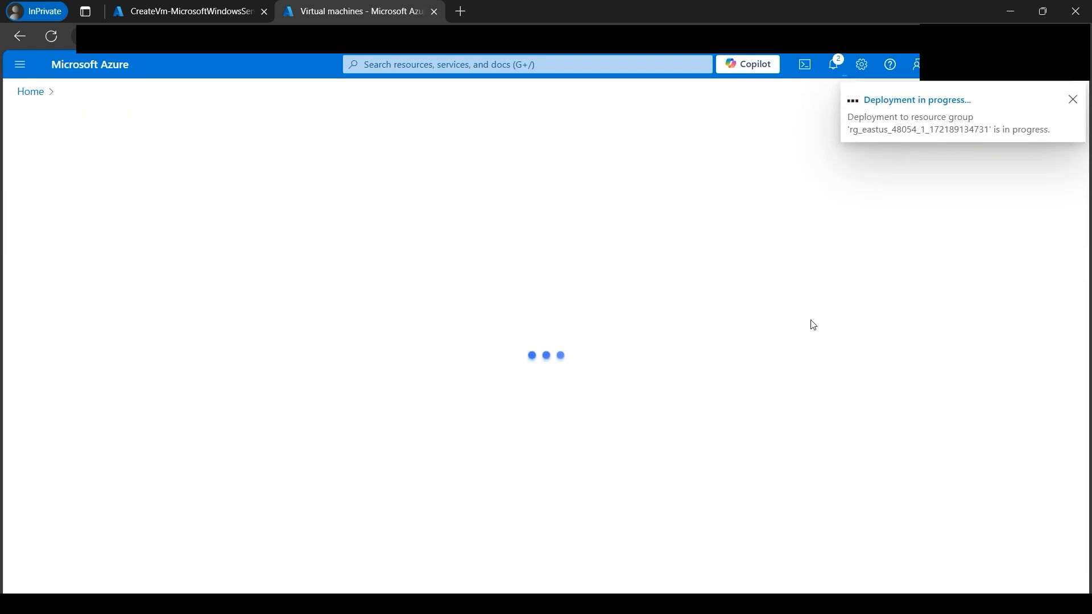
{"action": "left_click", "coordinate": [1074, 100]}
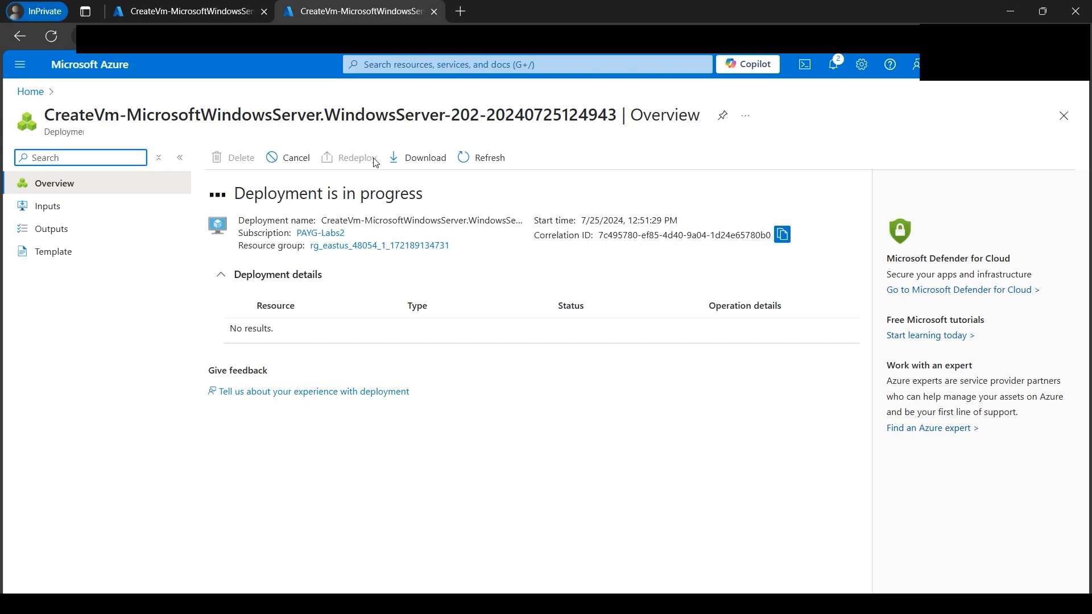
View the architecture diagram image, return to the Azure portal and check the deployment status of both virtual machines
{"action": "left_click", "coordinate": [335, 602]}
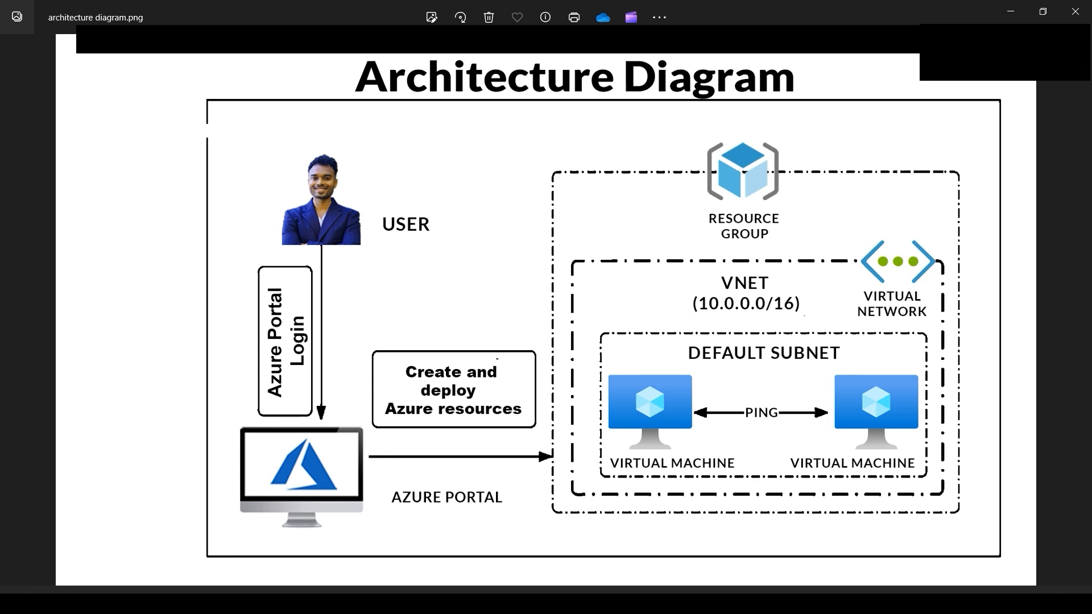
{"action": "left_click", "coordinate": [300, 591]}
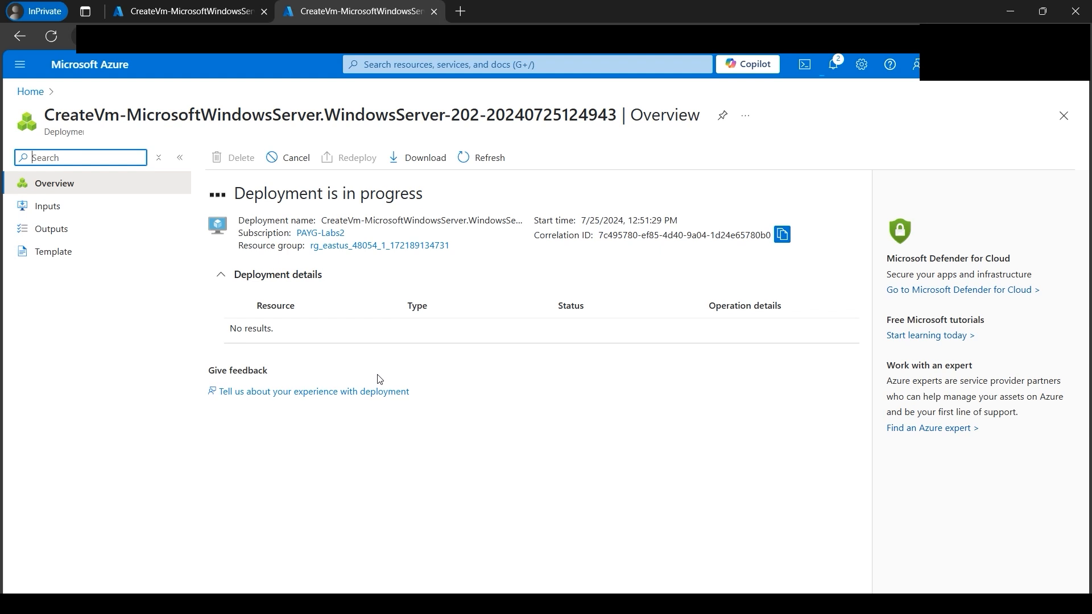
{"action": "key", "text": "ctrl+Tab"}
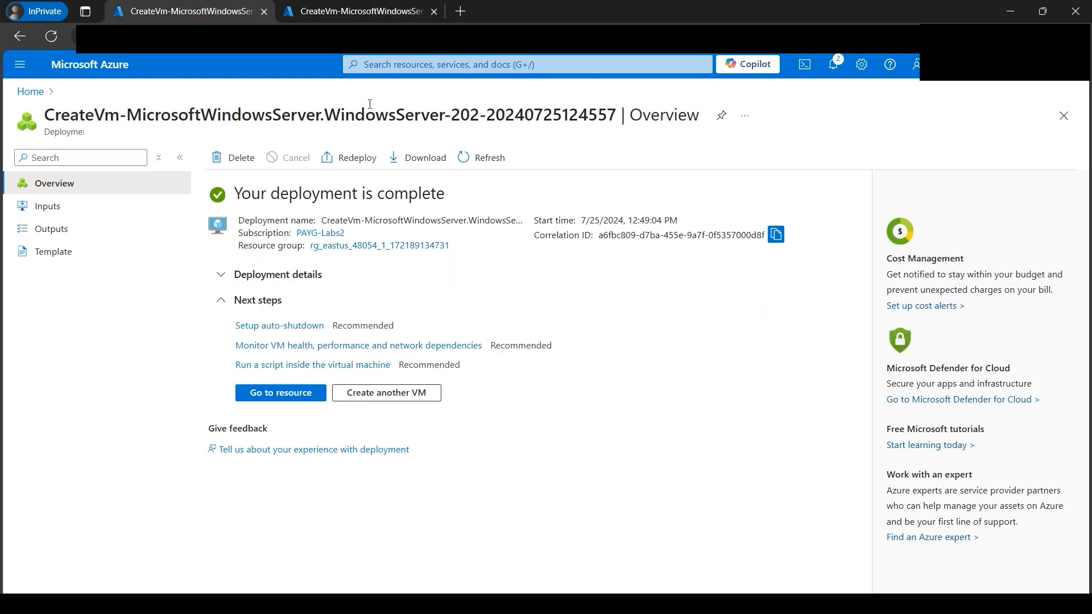
{"action": "left_click", "coordinate": [379, 13]}
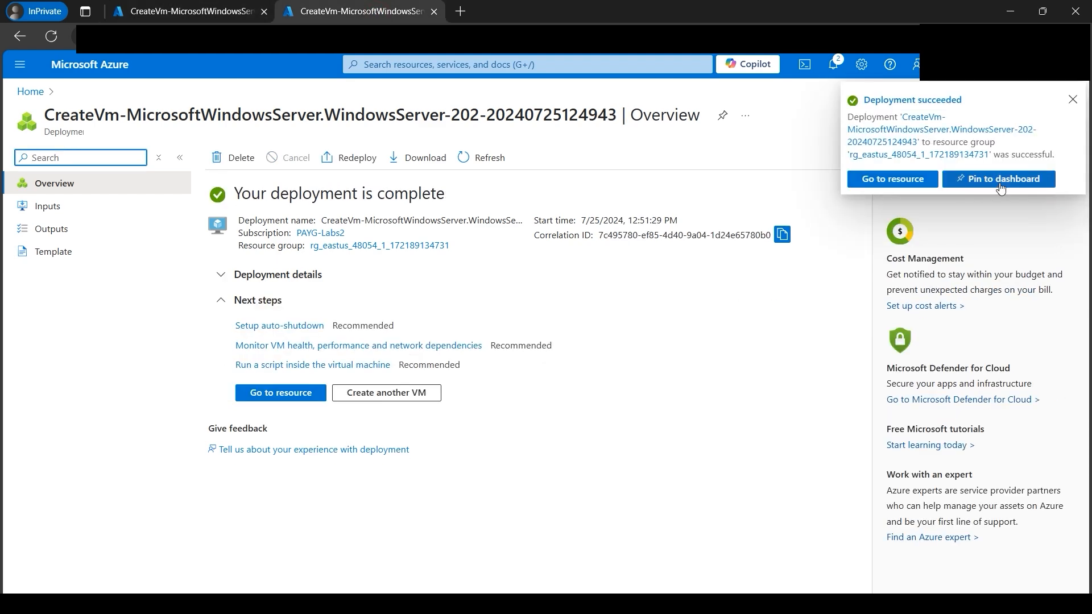
Dismiss the deployment notification and open the resource pages of amitvm2 and amitvm1 in their respective browser tabs
{"action": "left_click", "coordinate": [1073, 100]}
{"action": "left_click", "coordinate": [307, 394]}
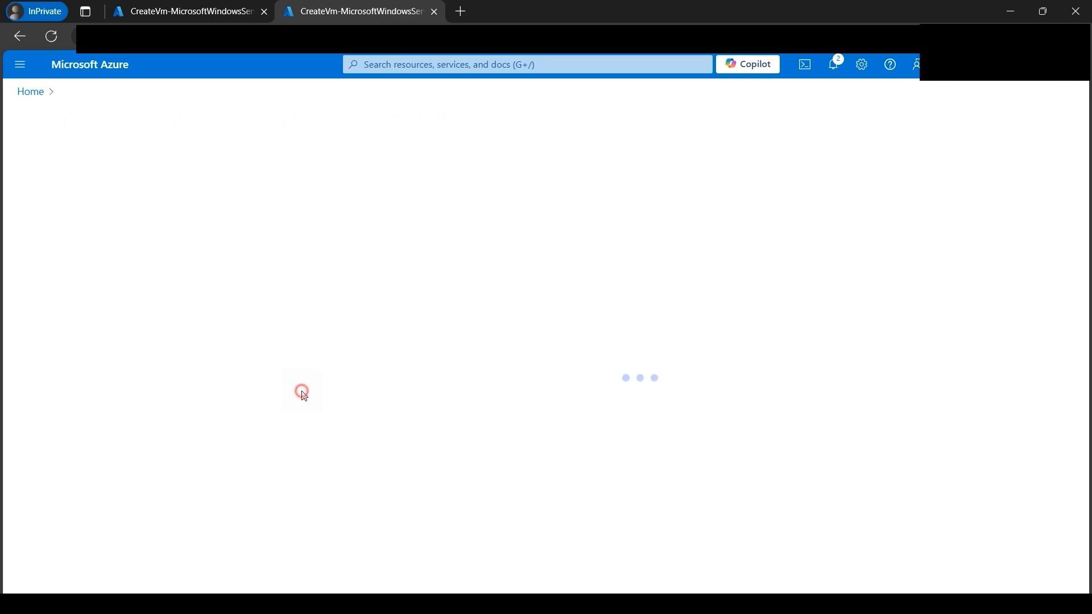
{"action": "left_click", "coordinate": [221, 12]}
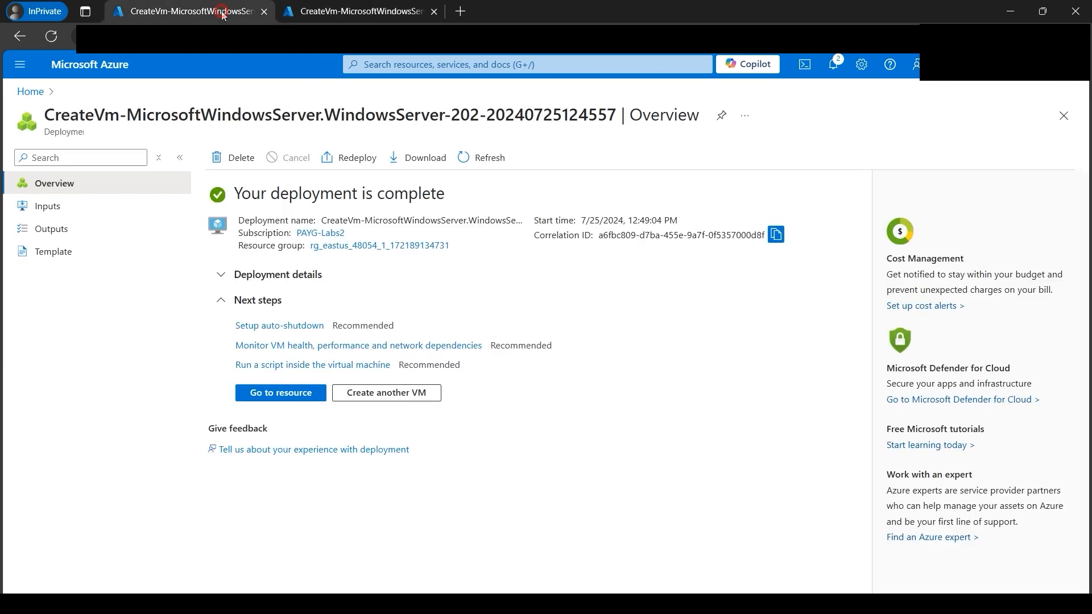
{"action": "left_click", "coordinate": [283, 396]}
{"action": "left_click", "coordinate": [360, 11]}
{"action": "left_click", "coordinate": [413, 379]}
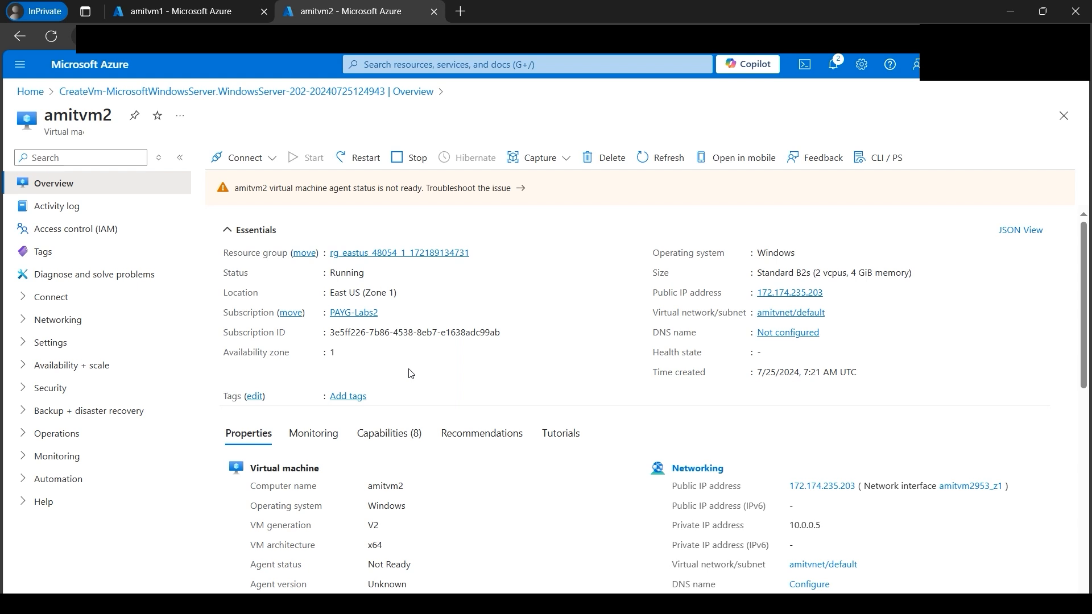
In amitvm2's network settings, add an inbound port rule allowing ICMPv4 from any source to any destination on port range *, with priority 350
{"action": "left_click", "coordinate": [26, 320]}
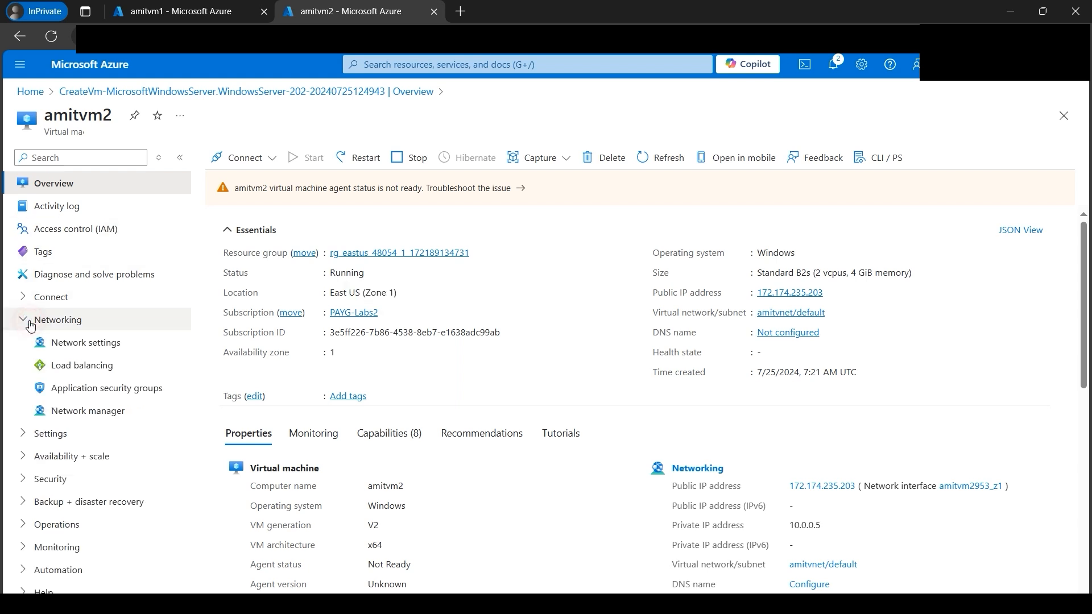
{"action": "left_click", "coordinate": [67, 343]}
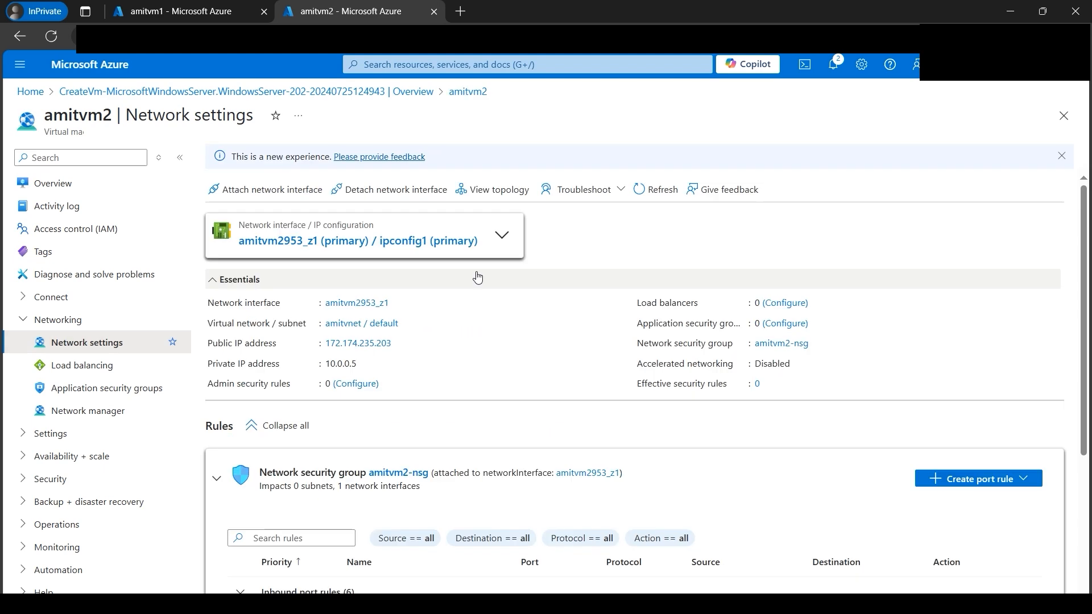
{"action": "scroll", "coordinate": [898, 435], "scroll_direction": "down", "scroll_amount": 3}
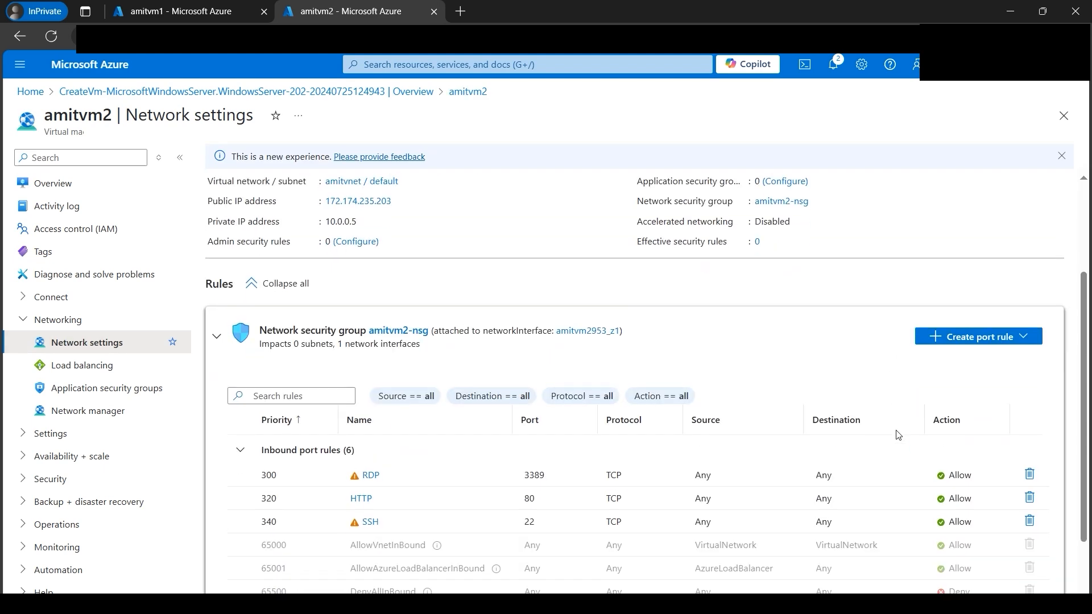
{"action": "left_click", "coordinate": [1011, 342]}
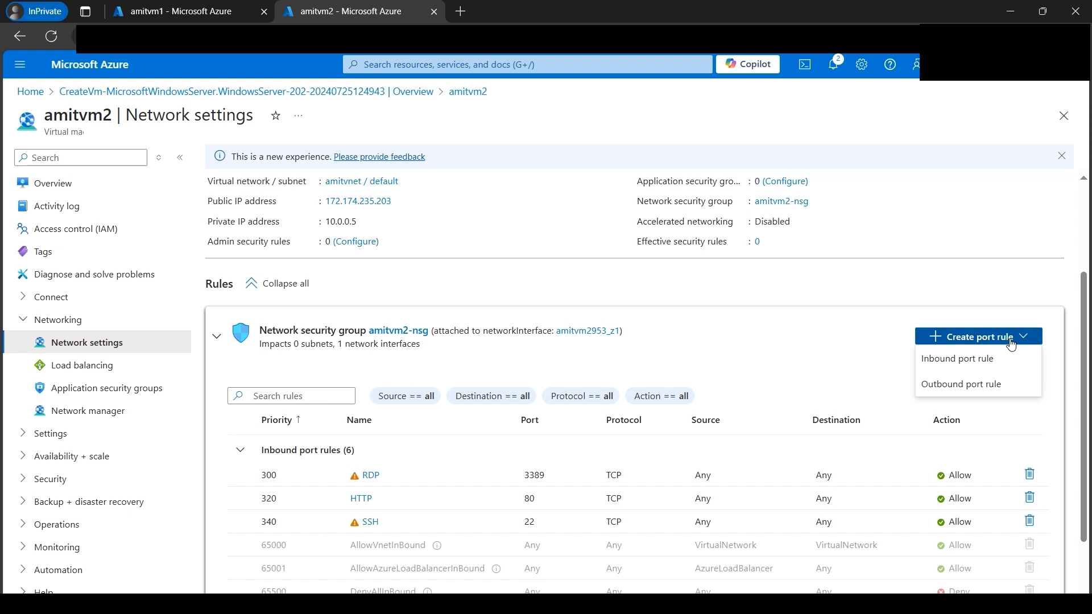
{"action": "left_click", "coordinate": [970, 364]}
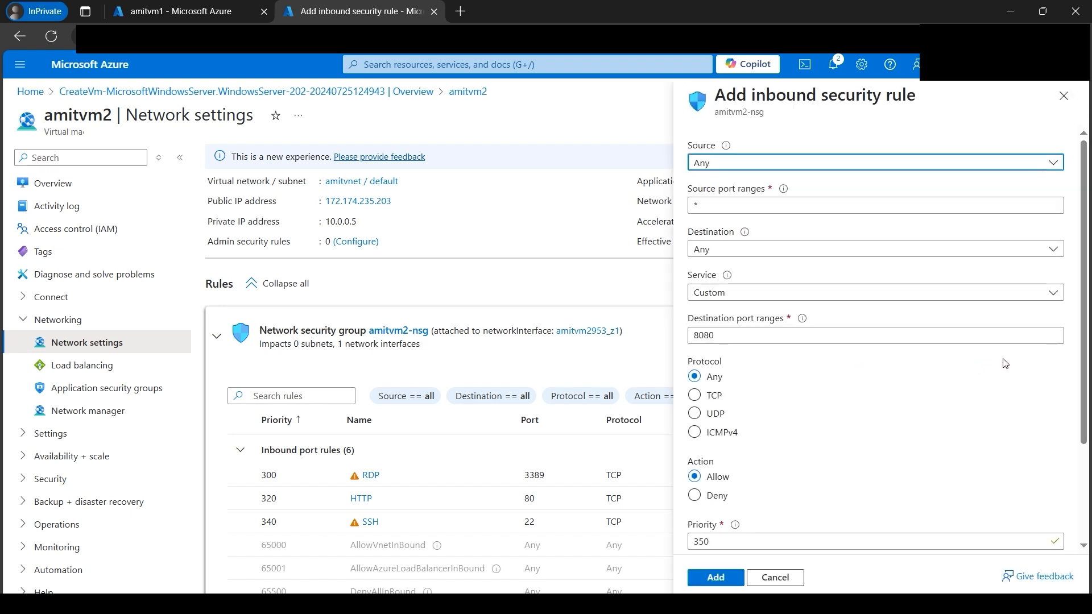
{"action": "left_click", "coordinate": [695, 435]}
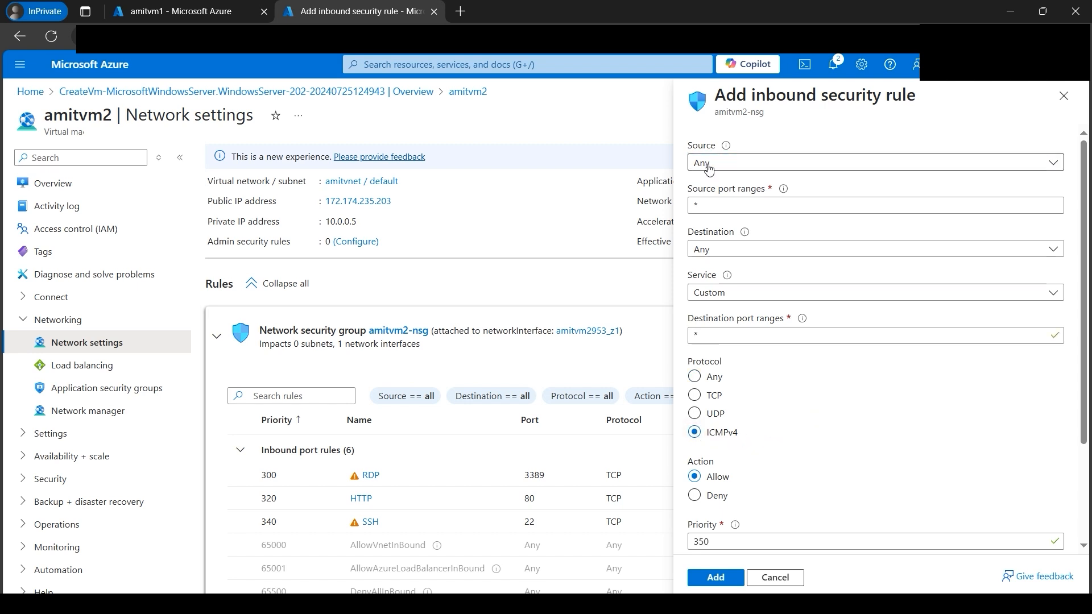
{"action": "scroll", "coordinate": [721, 427], "scroll_direction": "down", "scroll_amount": 2}
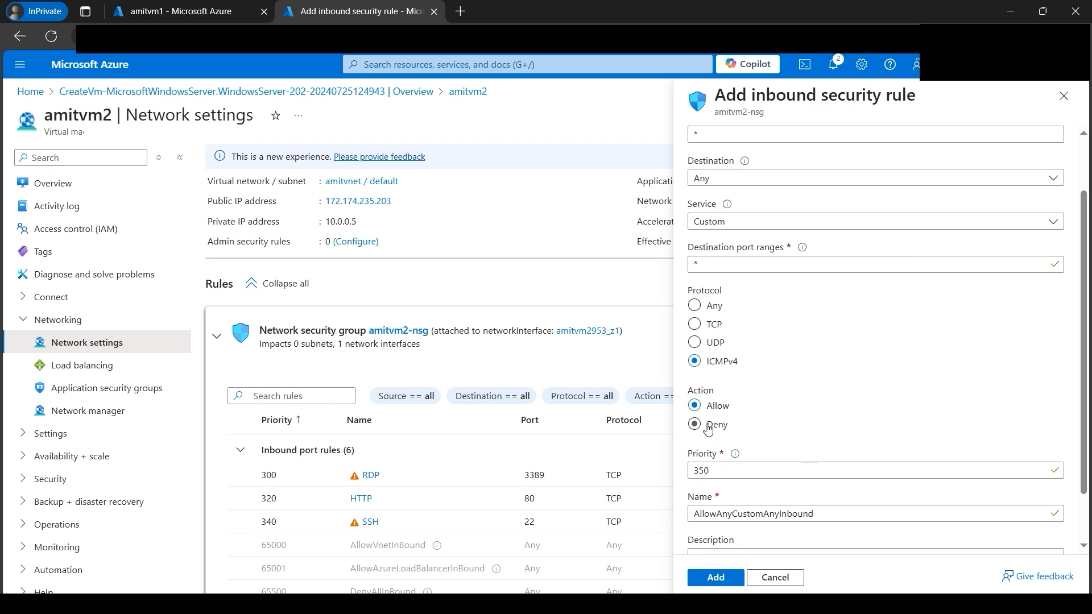
{"action": "scroll", "coordinate": [761, 481], "scroll_direction": "down", "scroll_amount": 1}
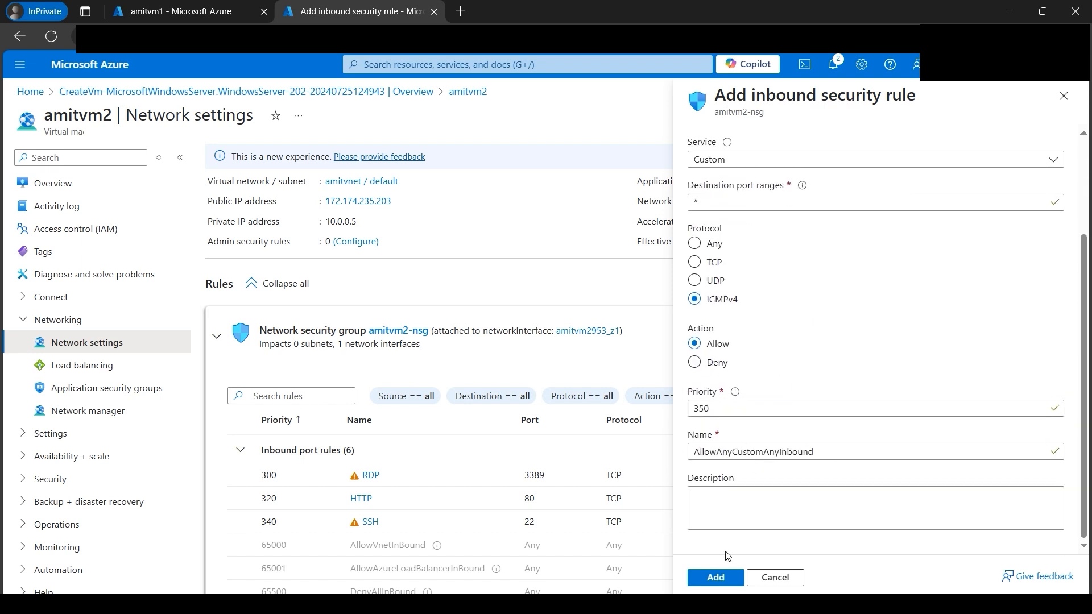
{"action": "left_click", "coordinate": [717, 584]}
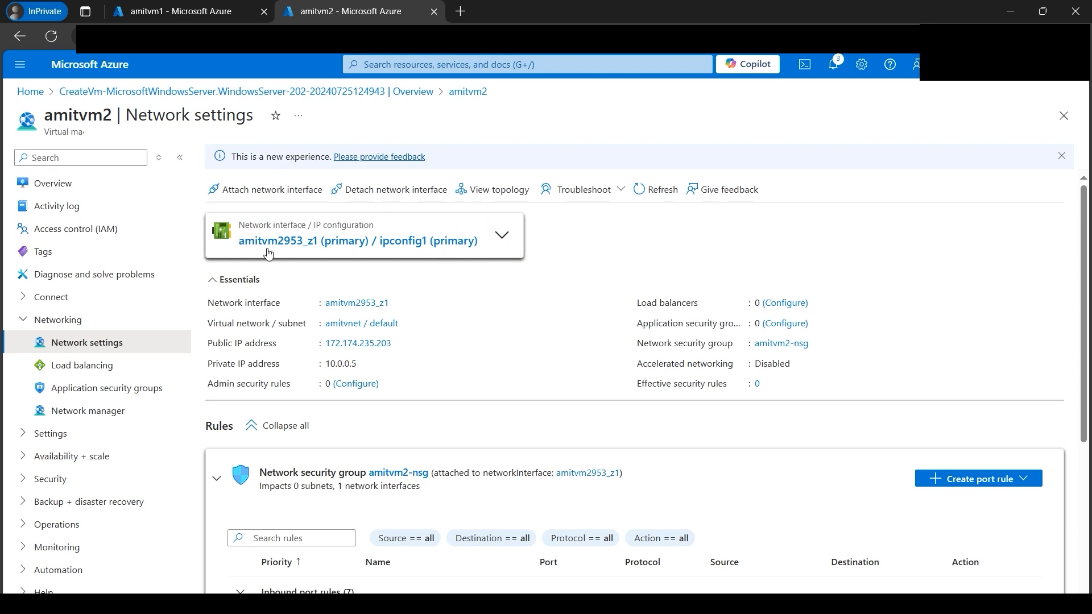
Download the RDP file for amitvm2 from its connection page and keep the file despite the browser warning
{"action": "left_click", "coordinate": [81, 189]}
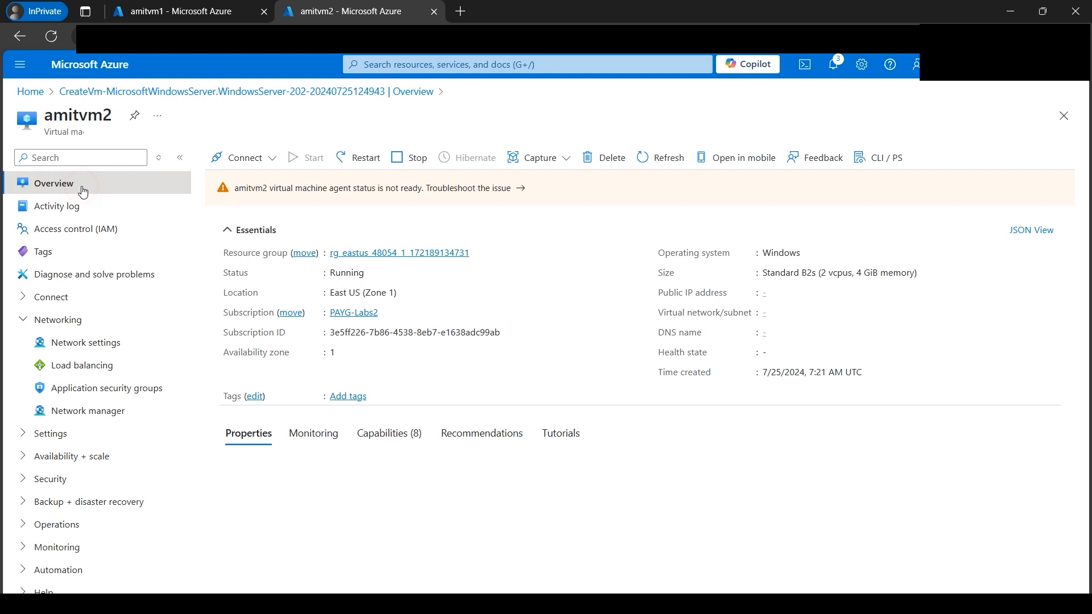
{"action": "left_click", "coordinate": [261, 157]}
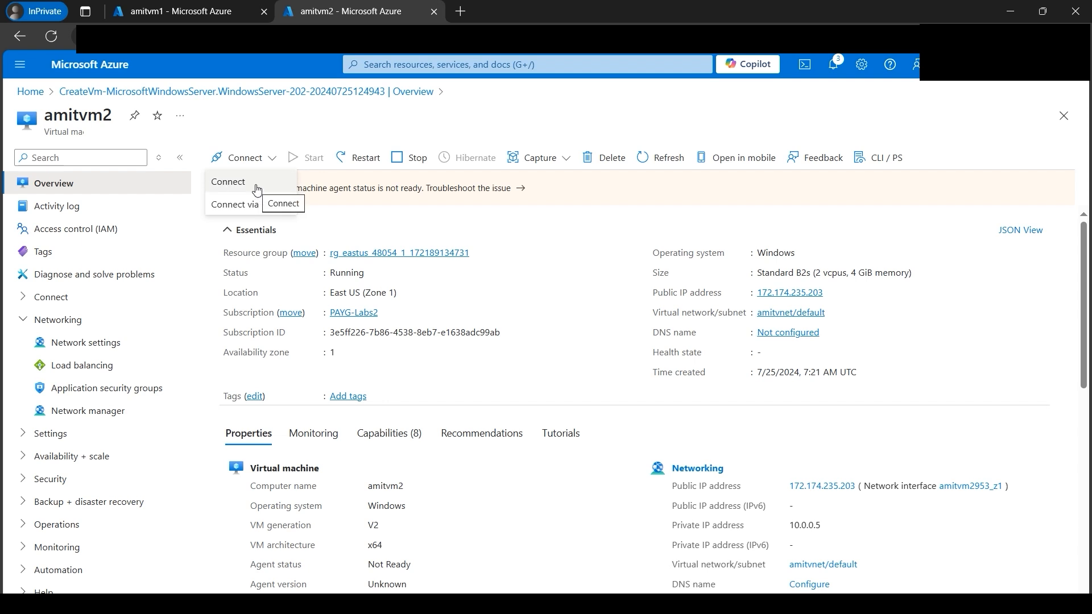
{"action": "left_click", "coordinate": [256, 189]}
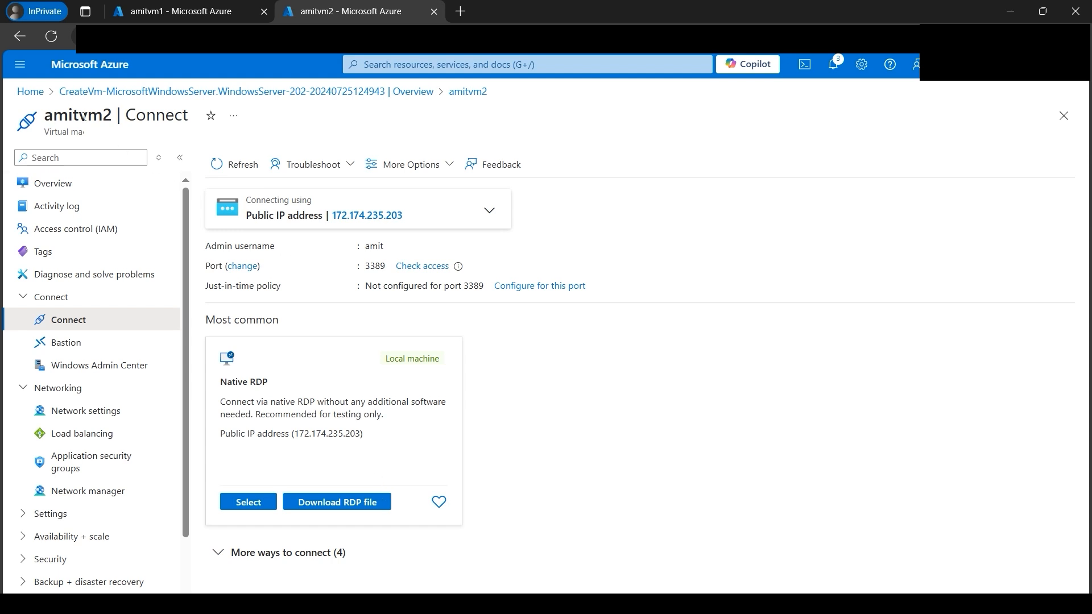
{"action": "left_click", "coordinate": [348, 504]}
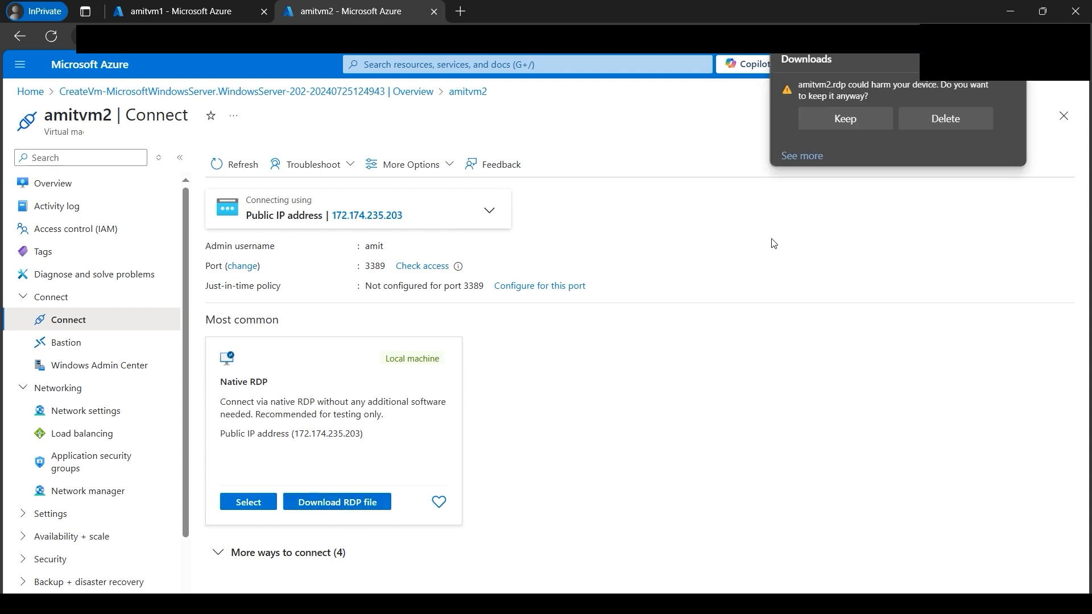
{"action": "left_click", "coordinate": [846, 119]}
Connect to amitvm2 through the downloaded RDP file with the account password, and make the PC discoverable on the network
{"action": "left_click", "coordinate": [813, 96]}
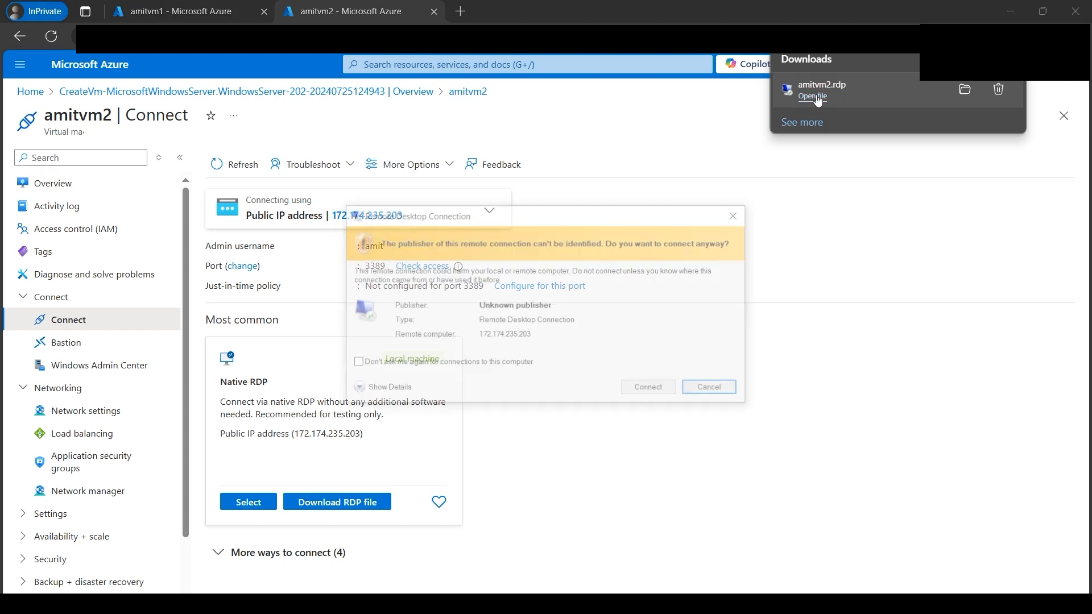
{"action": "left_click", "coordinate": [582, 386]}
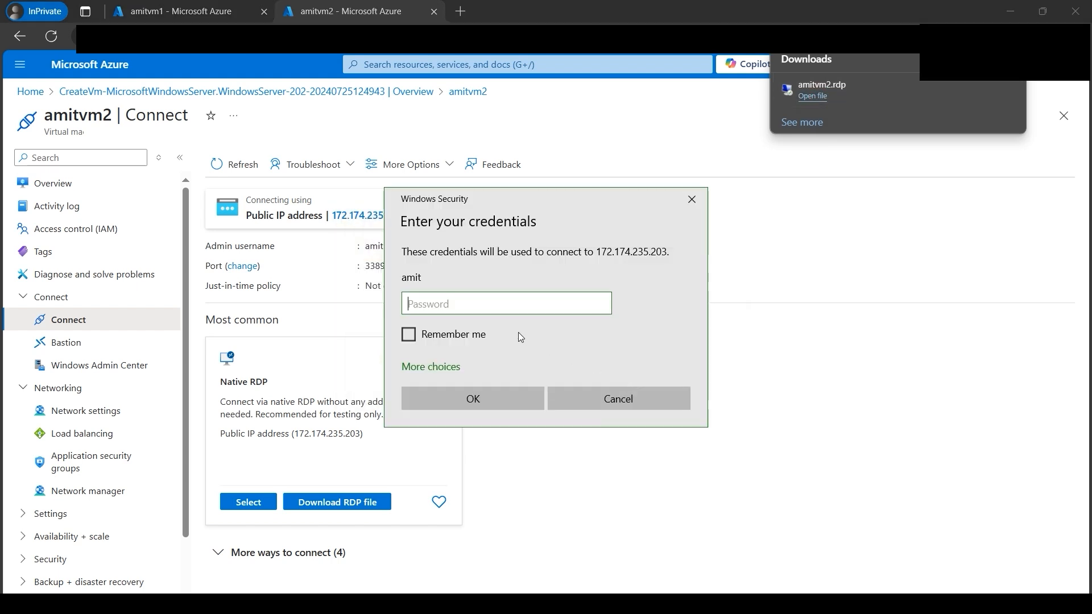
{"action": "type", "text": "•••••••••••••"}
{"action": "left_click", "coordinate": [488, 404]}
{"action": "left_click", "coordinate": [594, 428]}
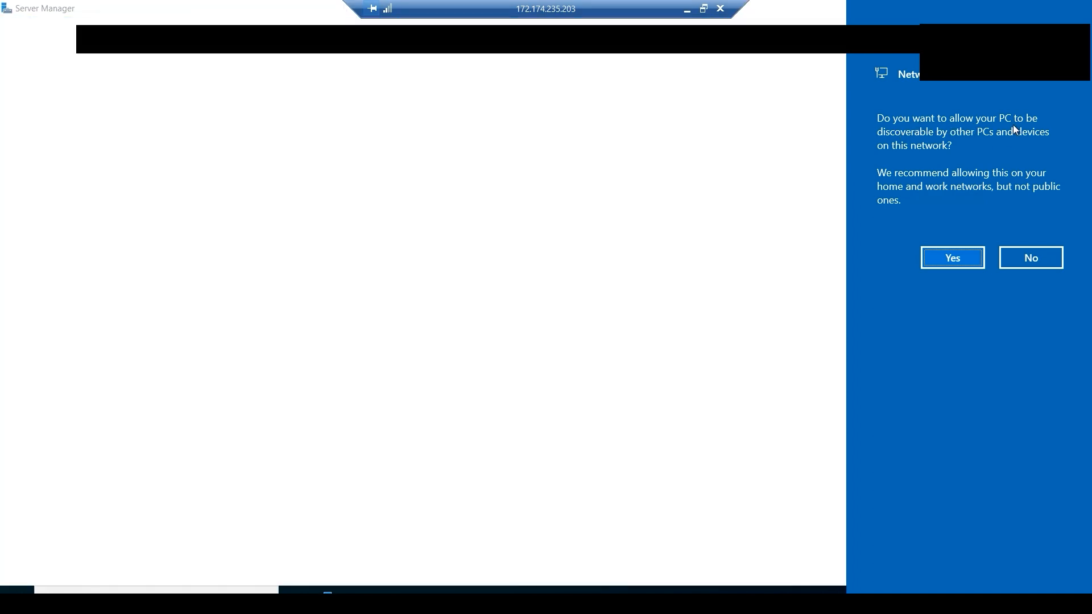
{"action": "left_click", "coordinate": [958, 261]}
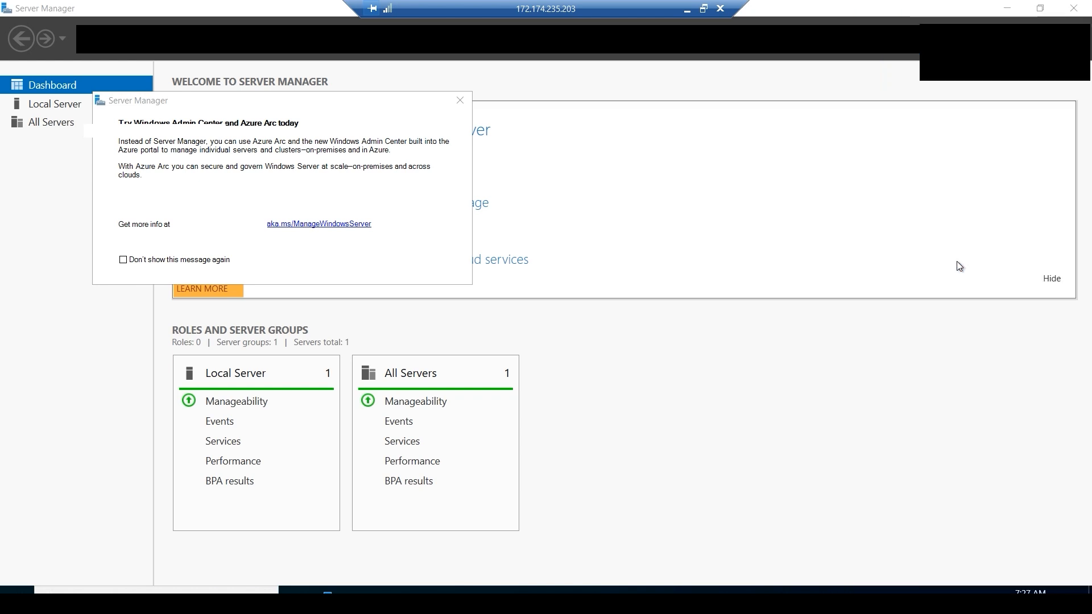
{"action": "left_click", "coordinate": [459, 102]}
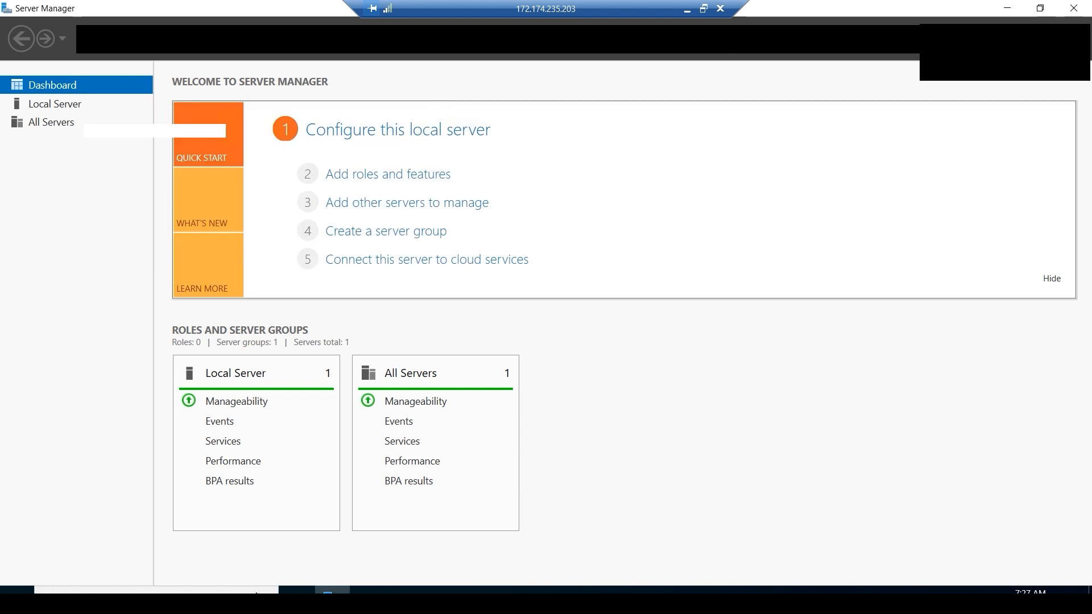
Open Windows Defender Firewall with Advanced Security on amitvm2 and select the File and Printer Sharing Echo Request inbound rule for ICMPv4
{"action": "key", "text": "super"}
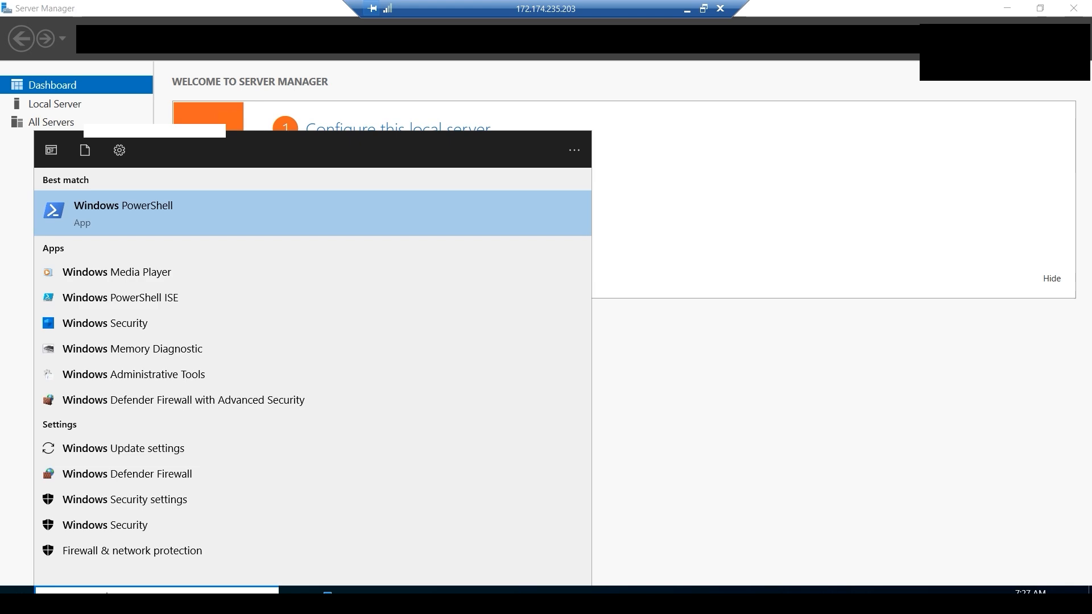
{"action": "left_click", "coordinate": [173, 400]}
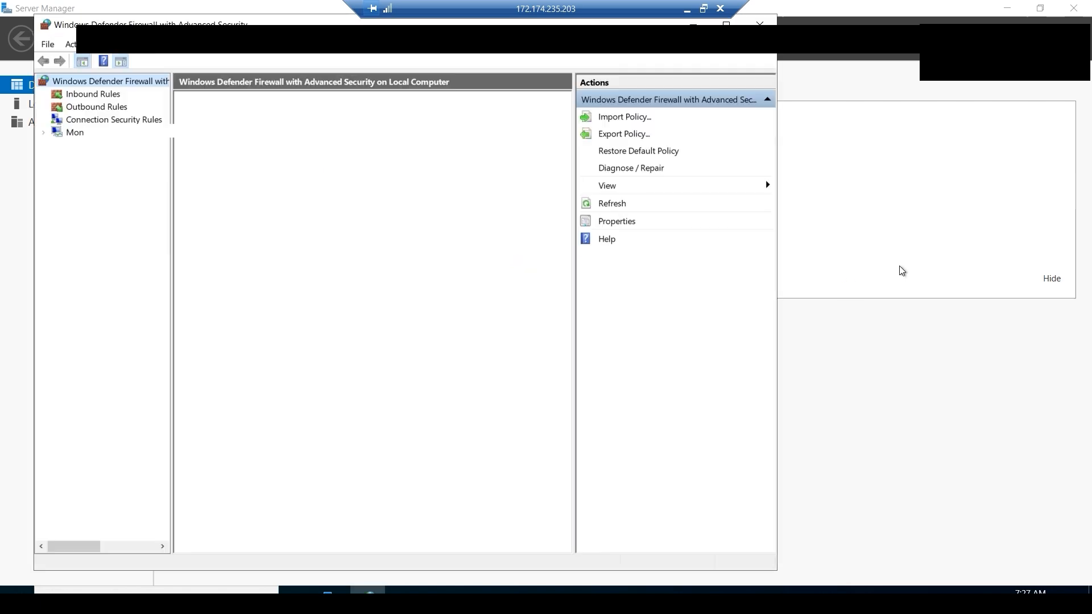
{"action": "left_click", "coordinate": [100, 94]}
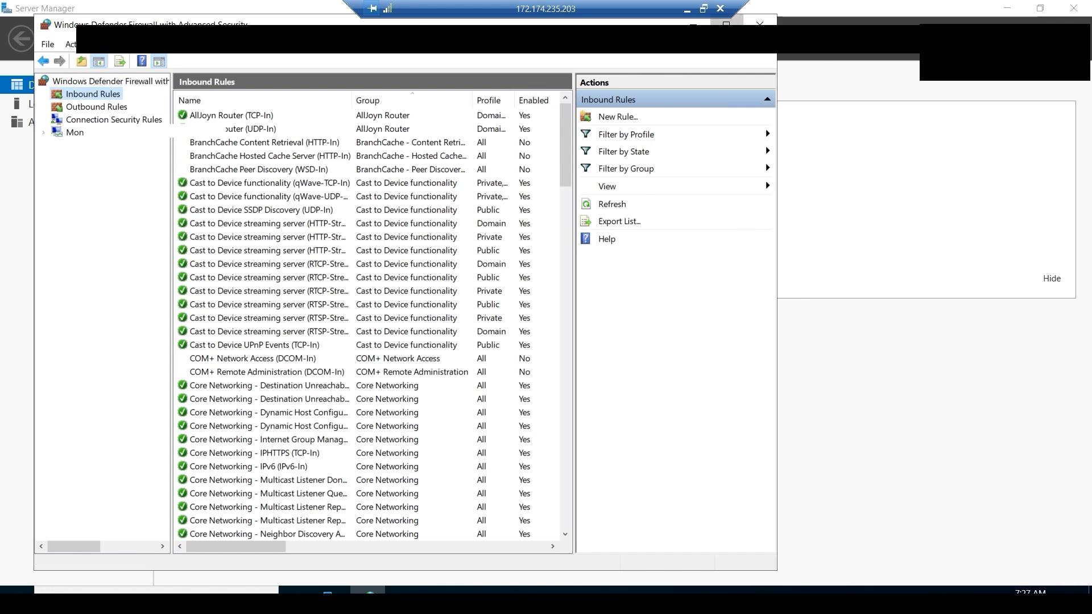
{"action": "left_click", "coordinate": [726, 24]}
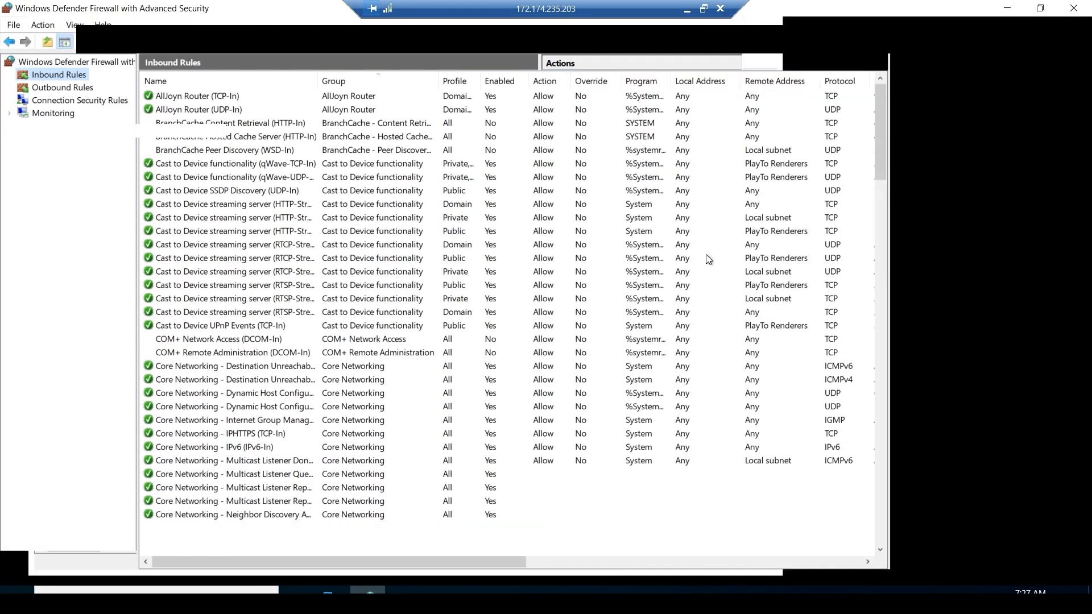
{"action": "left_click_drag", "start_coordinate": [882, 146], "coordinate": [883, 214]}
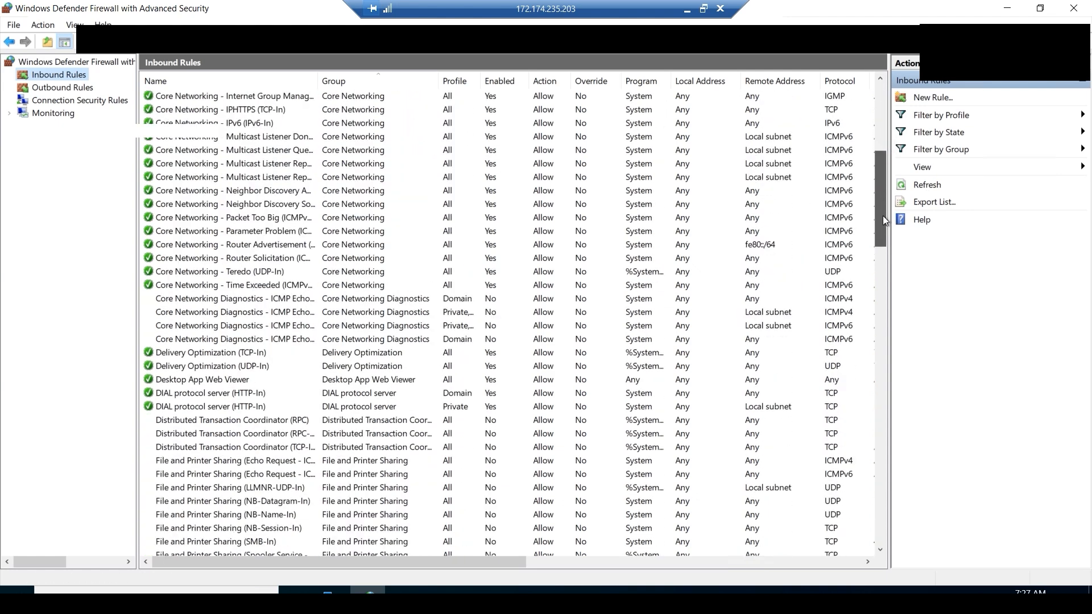
{"action": "scroll", "coordinate": [883, 217], "scroll_direction": "down", "scroll_amount": 3}
{"action": "left_click", "coordinate": [272, 326]}
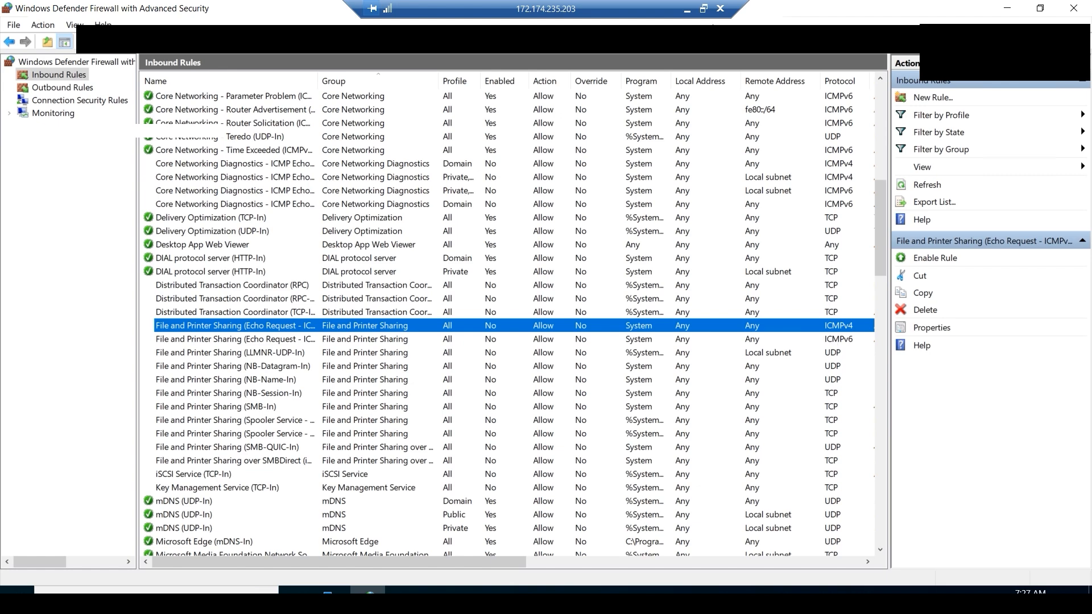
Minimize the remote session, switch to the amitvm1 page in the Azure portal and dismiss the service menu tip
{"action": "left_click", "coordinate": [689, 11]}
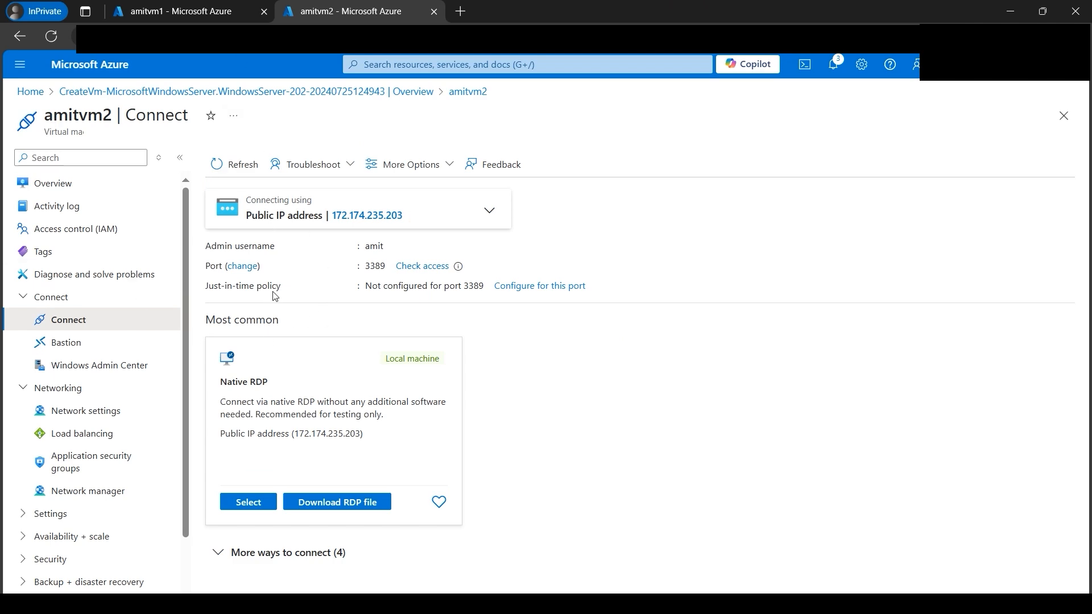
{"action": "left_click", "coordinate": [198, 17]}
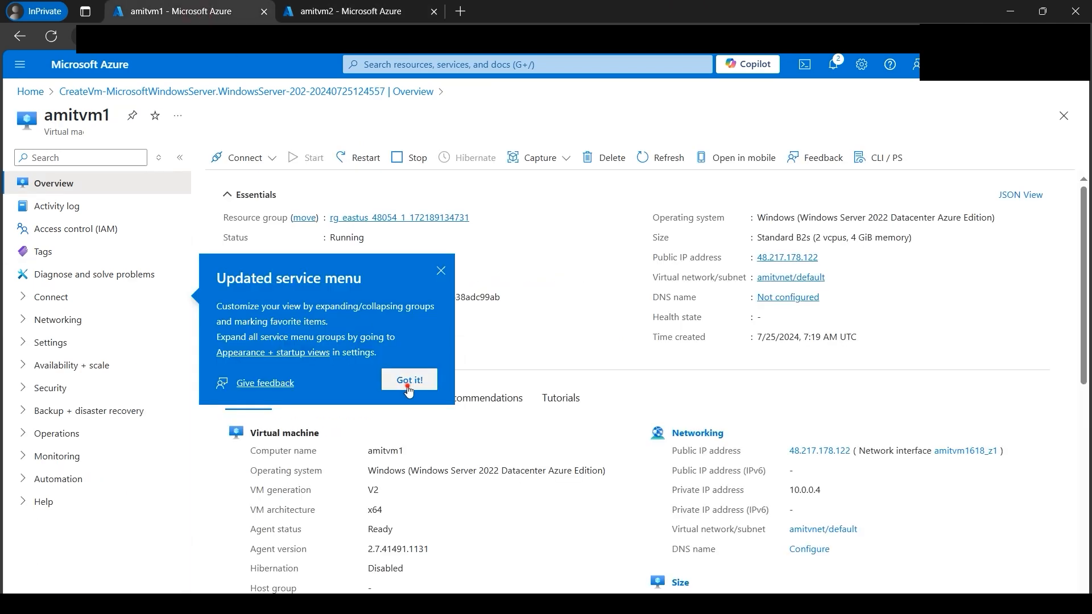
{"action": "left_click", "coordinate": [410, 382]}
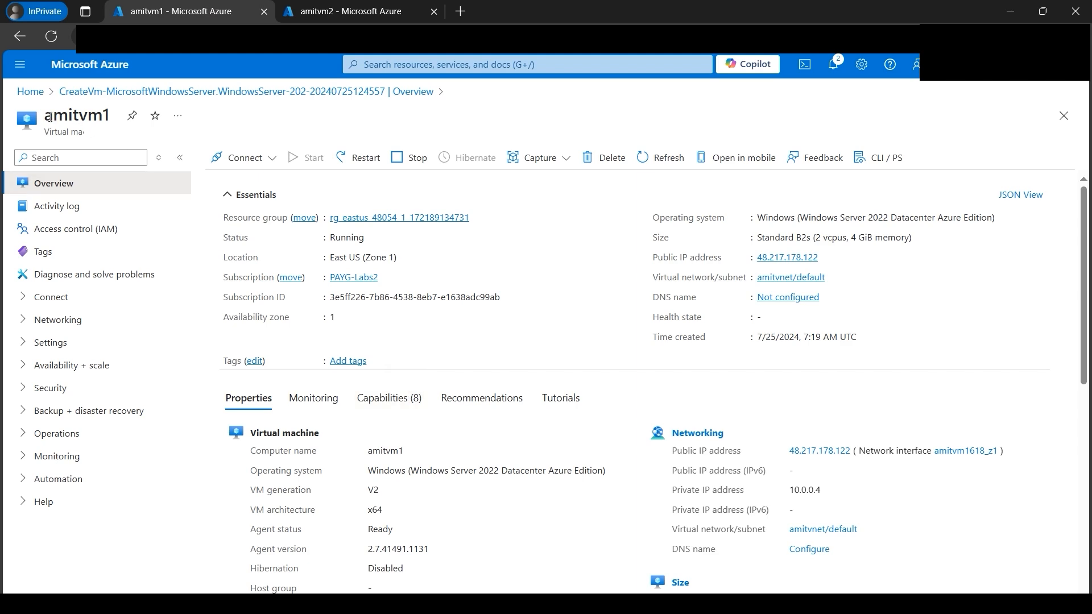
Look up the public and private IP addresses on the amitvm2 overview and view the architecture diagram image
{"action": "left_click", "coordinate": [362, 13]}
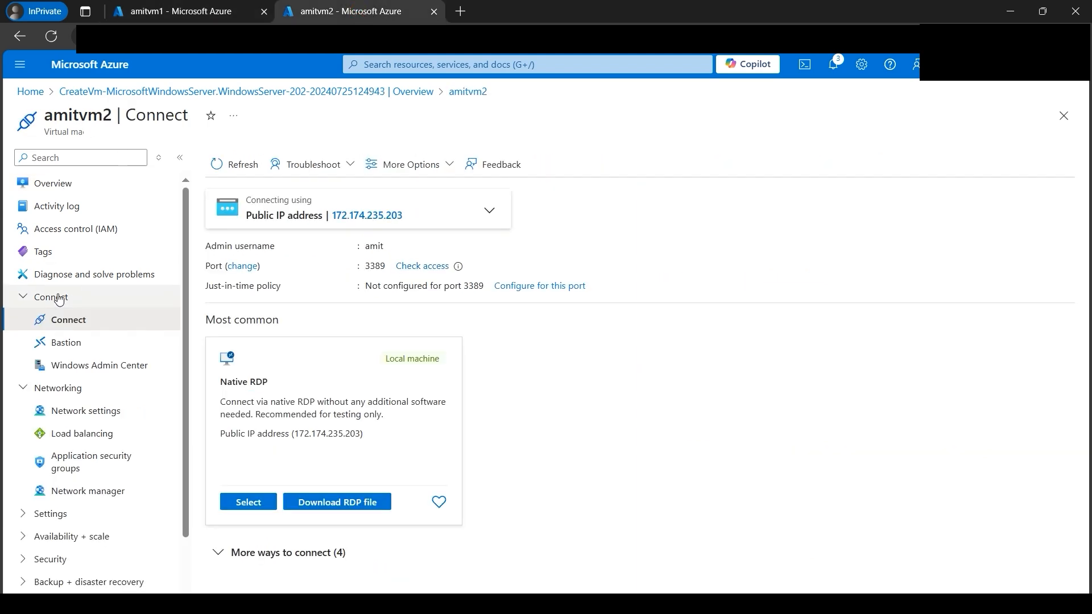
{"action": "left_click", "coordinate": [57, 183]}
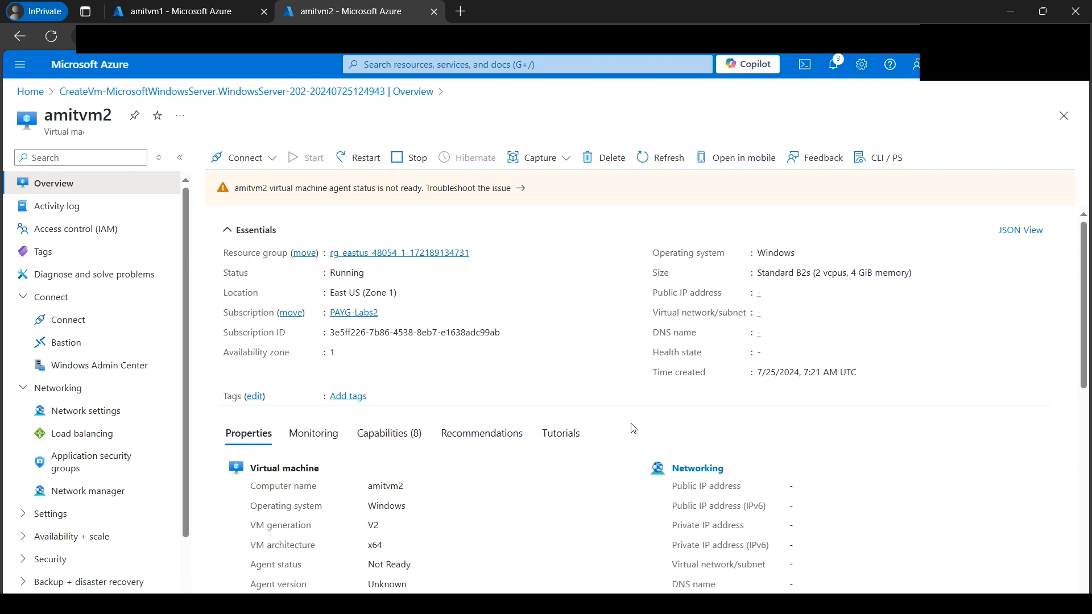
{"action": "scroll", "coordinate": [712, 431], "scroll_direction": "down", "scroll_amount": 1}
{"action": "left_click_drag", "start_coordinate": [674, 418], "coordinate": [757, 422]}
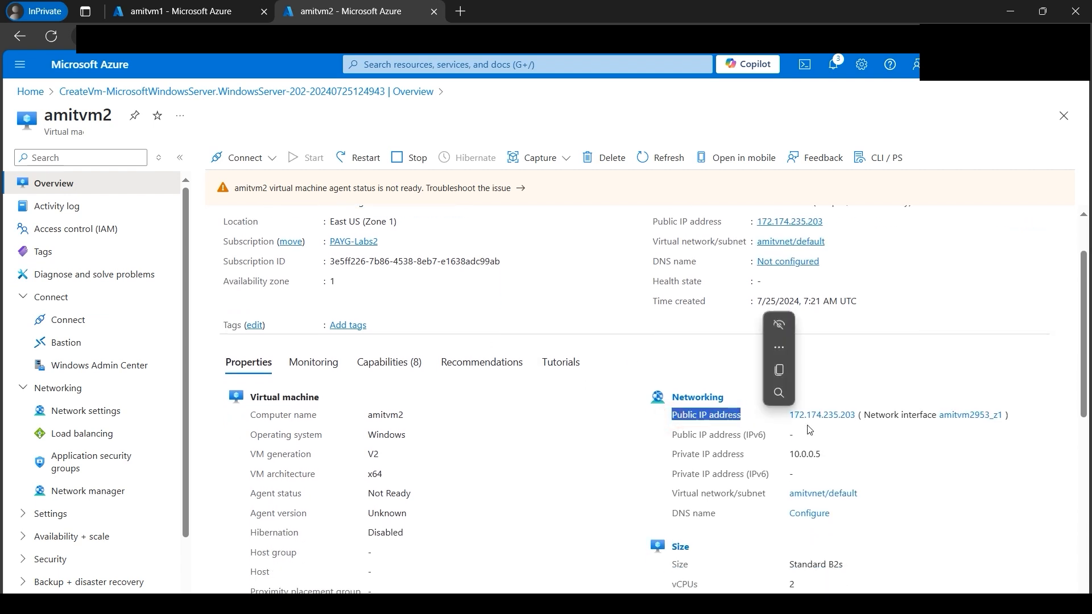
{"action": "left_click_drag", "start_coordinate": [790, 455], "coordinate": [836, 459]}
{"action": "left_click", "coordinate": [832, 462]}
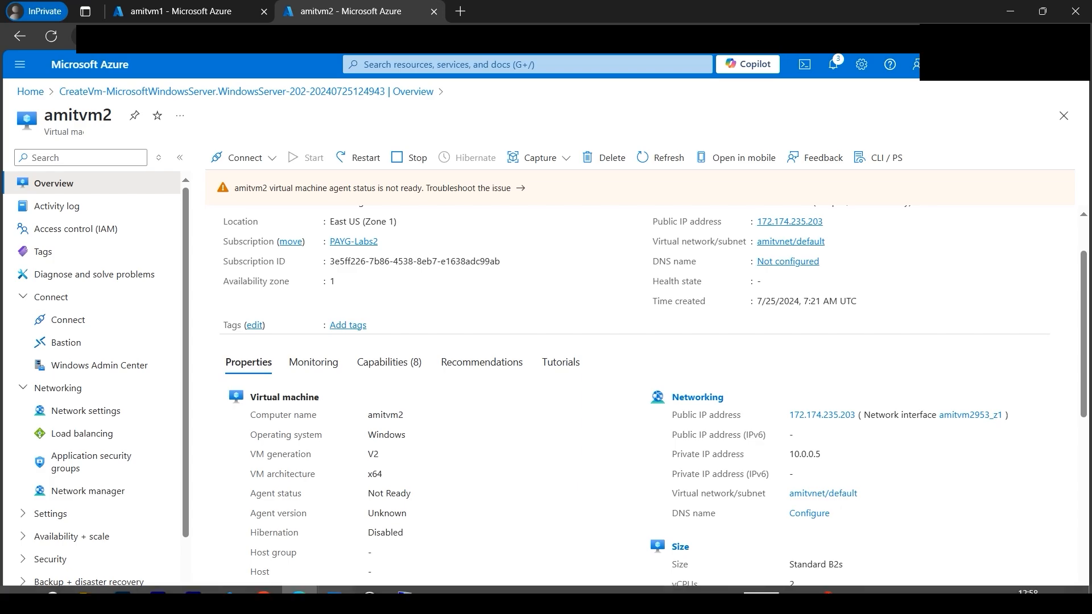
{"action": "left_click", "coordinate": [335, 600]}
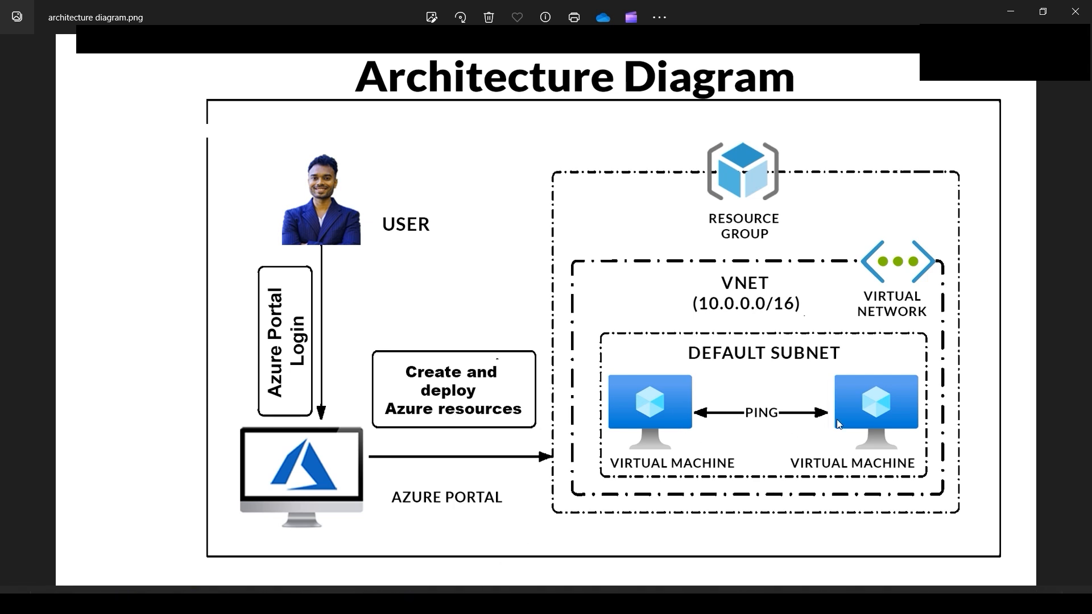
{"action": "left_click", "coordinate": [305, 602]}
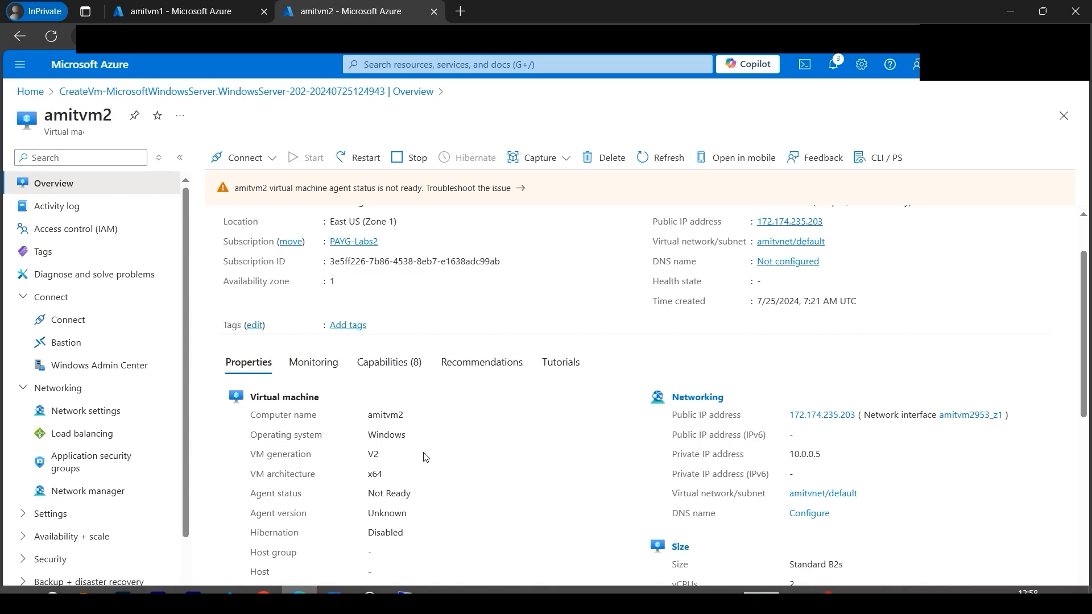
Download the native RDP file for amitvm1 from its Connect page in the Azure portal
{"action": "left_click", "coordinate": [186, 11]}
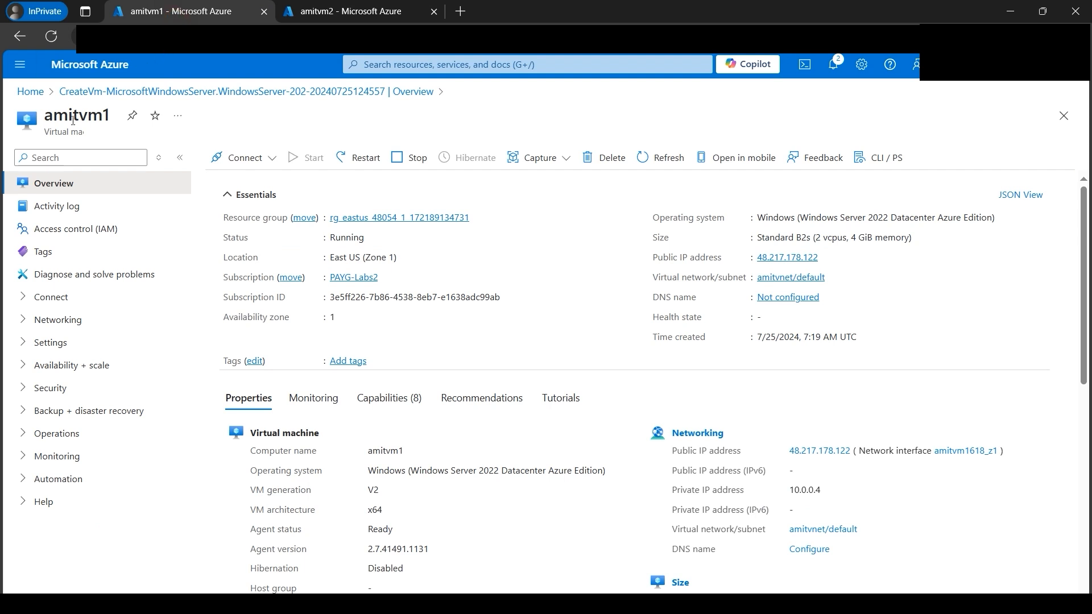
{"action": "left_click", "coordinate": [270, 162]}
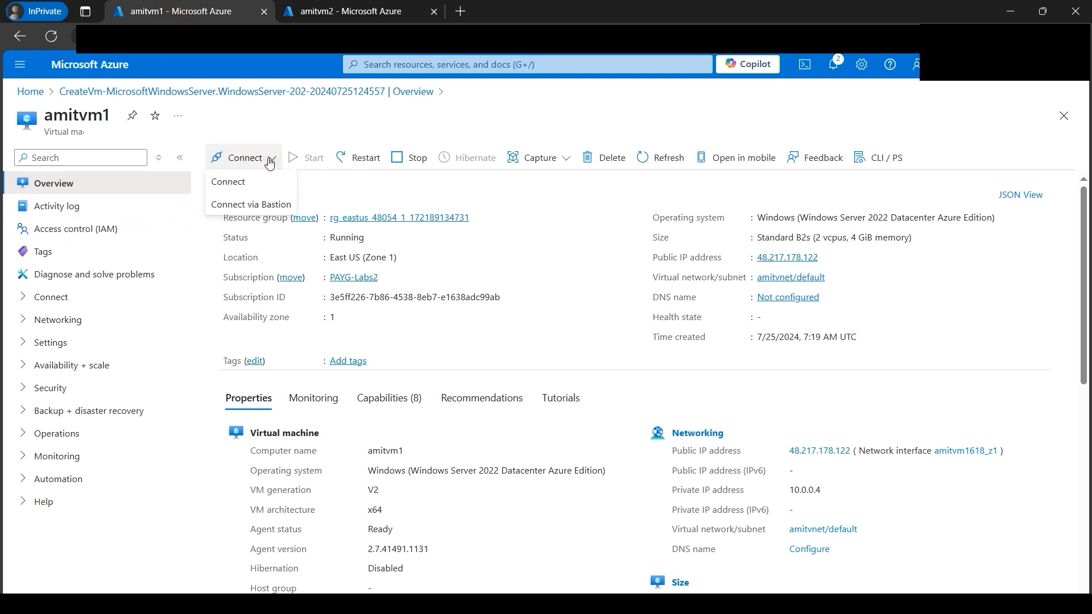
{"action": "left_click", "coordinate": [238, 186]}
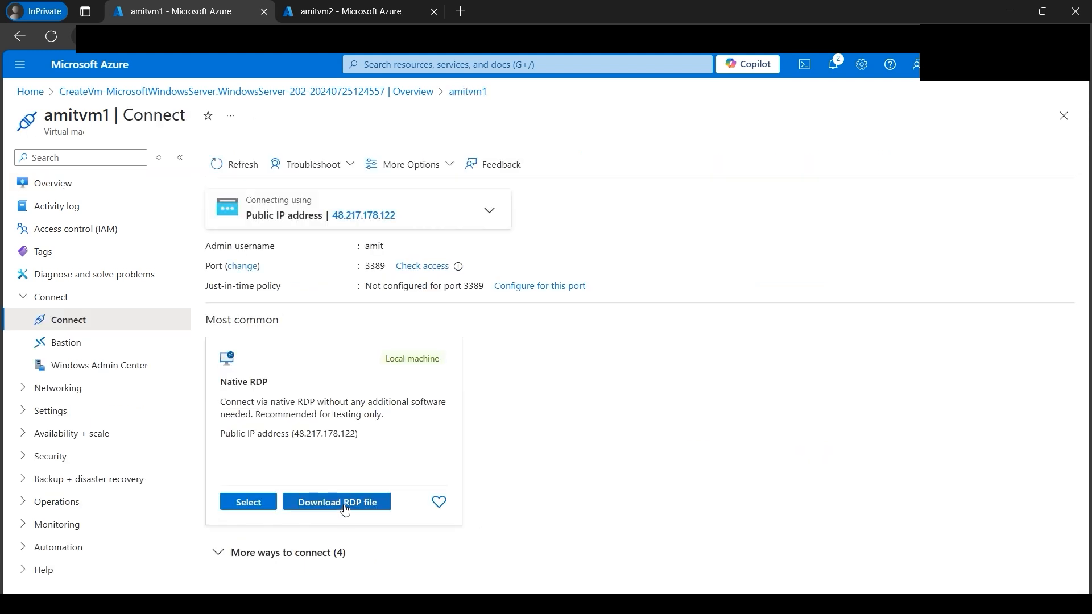
{"action": "left_click", "coordinate": [345, 509]}
{"action": "left_click", "coordinate": [856, 118]}
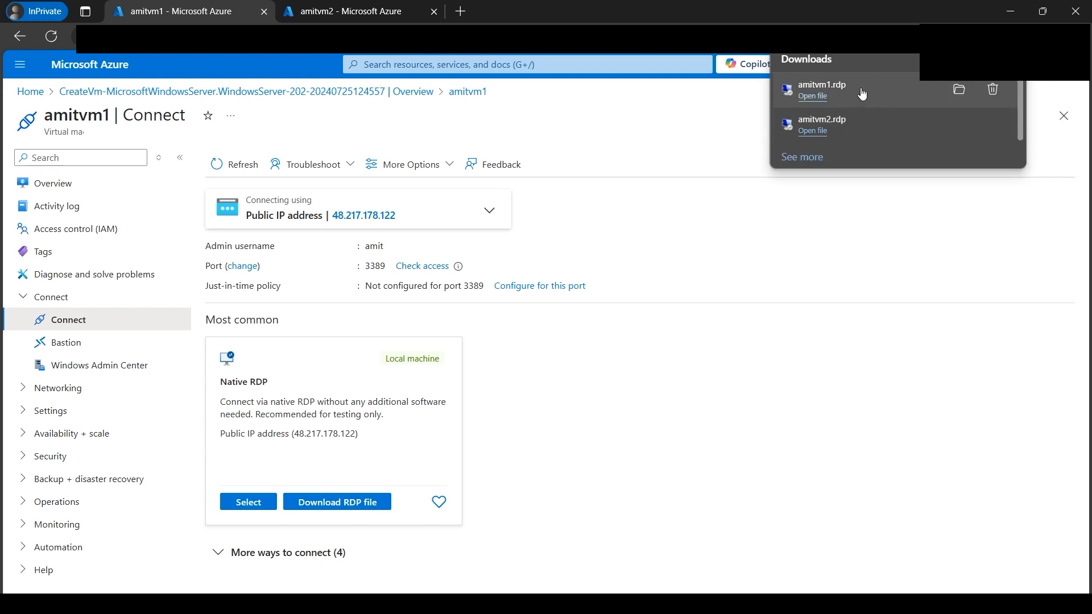
Open amitvm1.rdp and connect with the account password, accepting the untrusted certificate
{"action": "left_click", "coordinate": [812, 96]}
{"action": "left_click", "coordinate": [652, 390]}
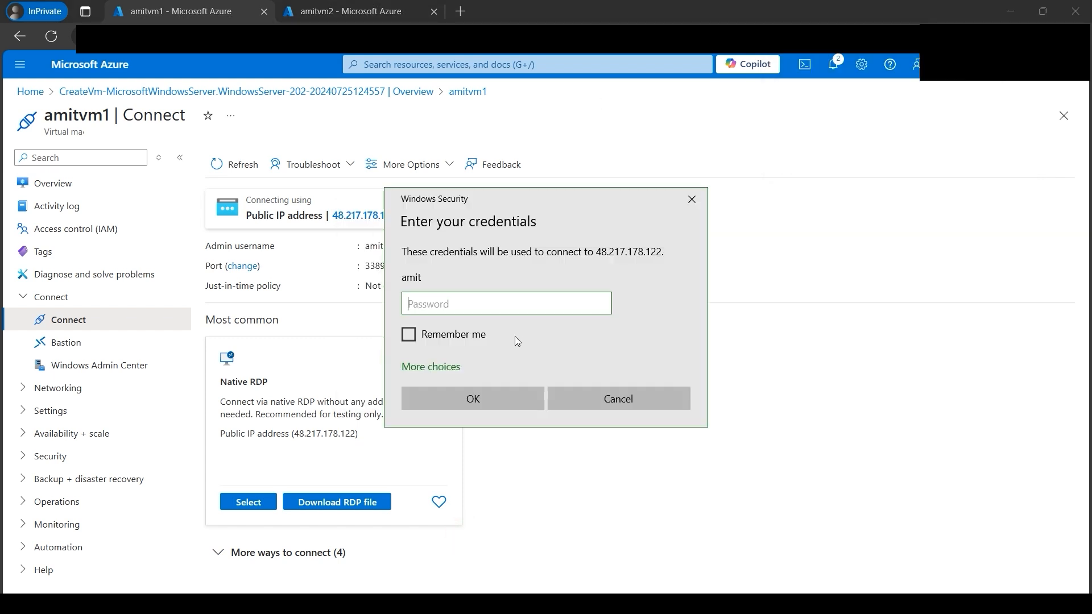
{"action": "type", "text": "************"}
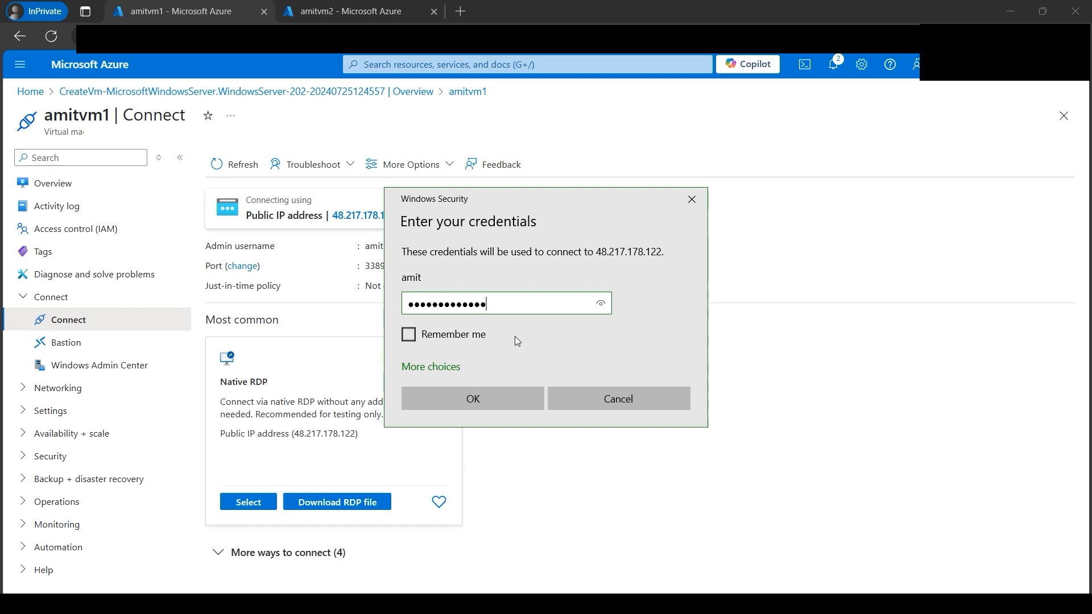
{"action": "left_click", "coordinate": [475, 398]}
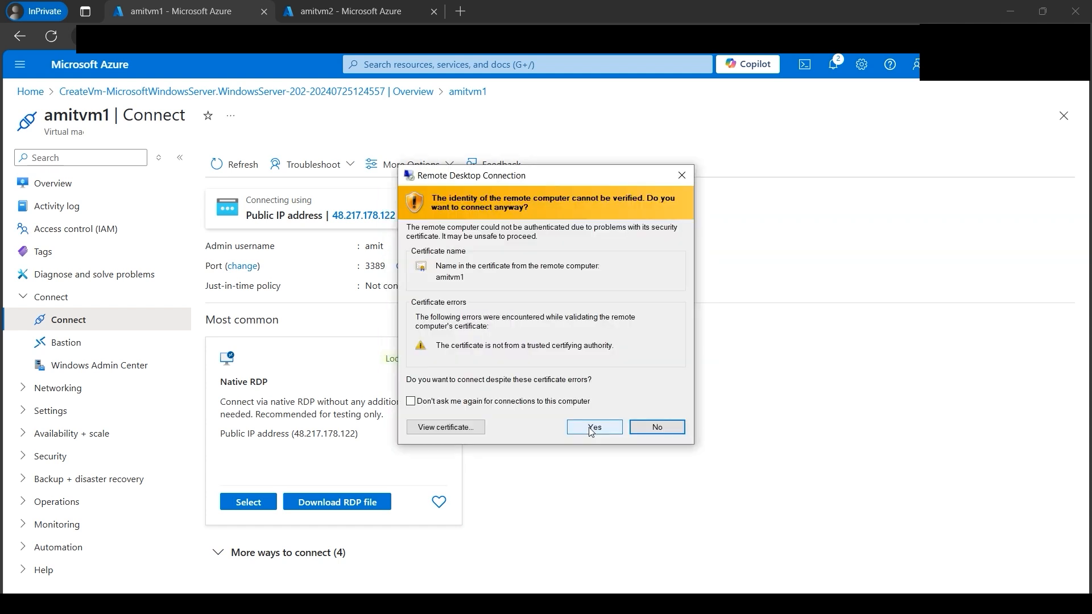
{"action": "left_click", "coordinate": [617, 444]}
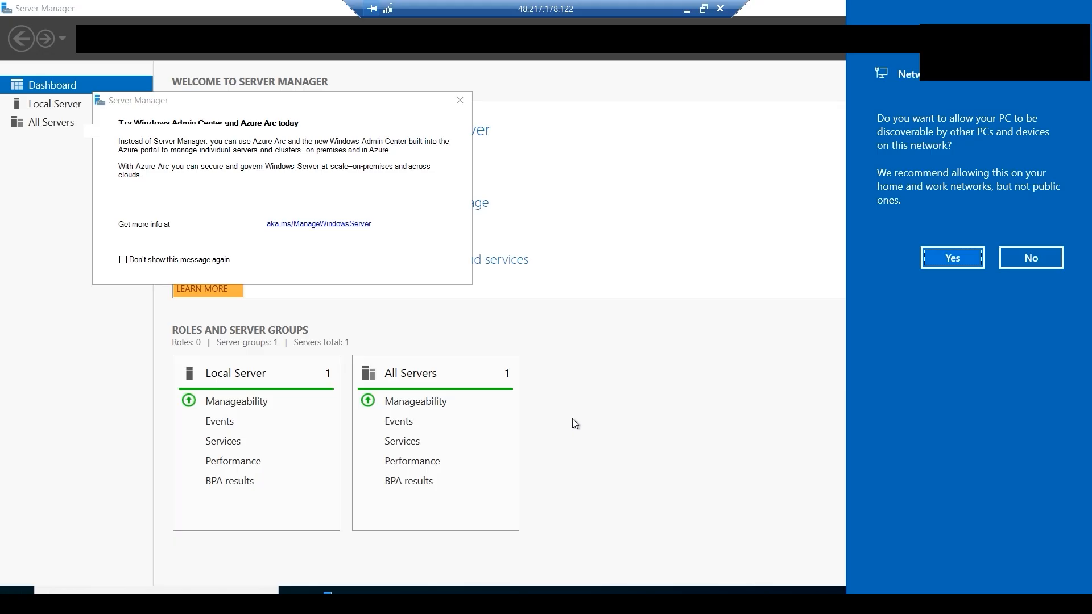
Make amitvm1 discoverable on the network and close Server Manager along with its Windows Admin Center message
{"action": "left_click", "coordinate": [950, 259]}
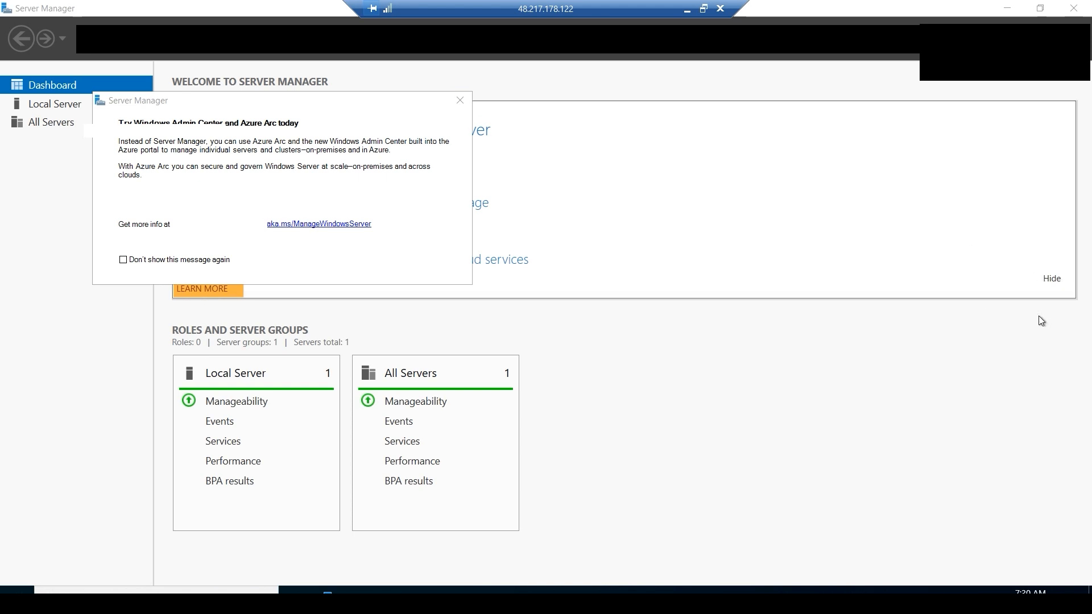
{"action": "left_click", "coordinate": [459, 101]}
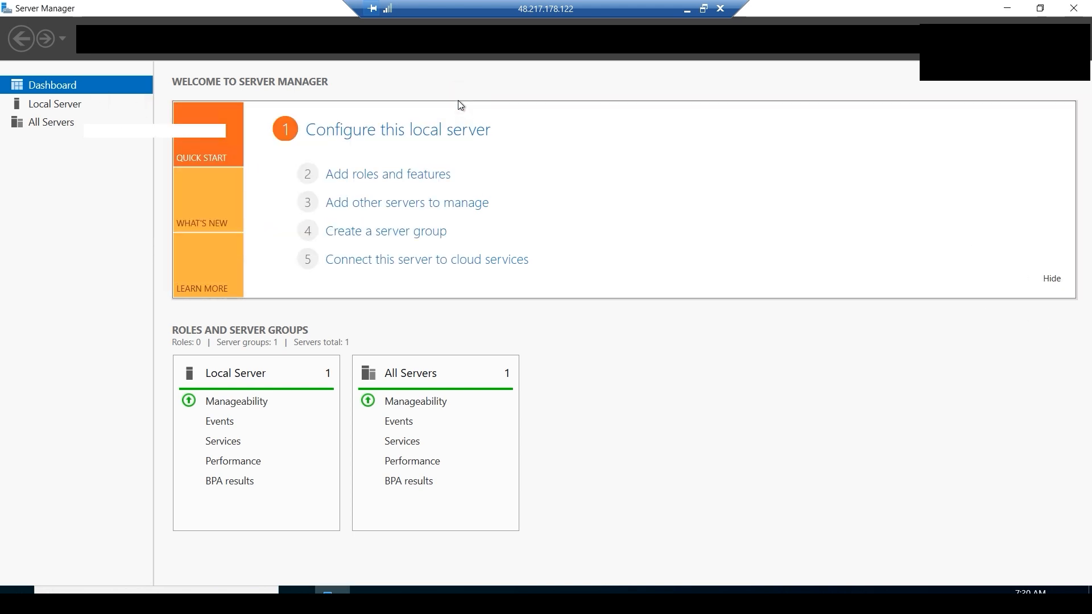
{"action": "left_click", "coordinate": [1075, 10]}
Run Windows PowerShell as administrator on amitvm1 and try to ping vm2
{"action": "left_click", "coordinate": [62, 590]}
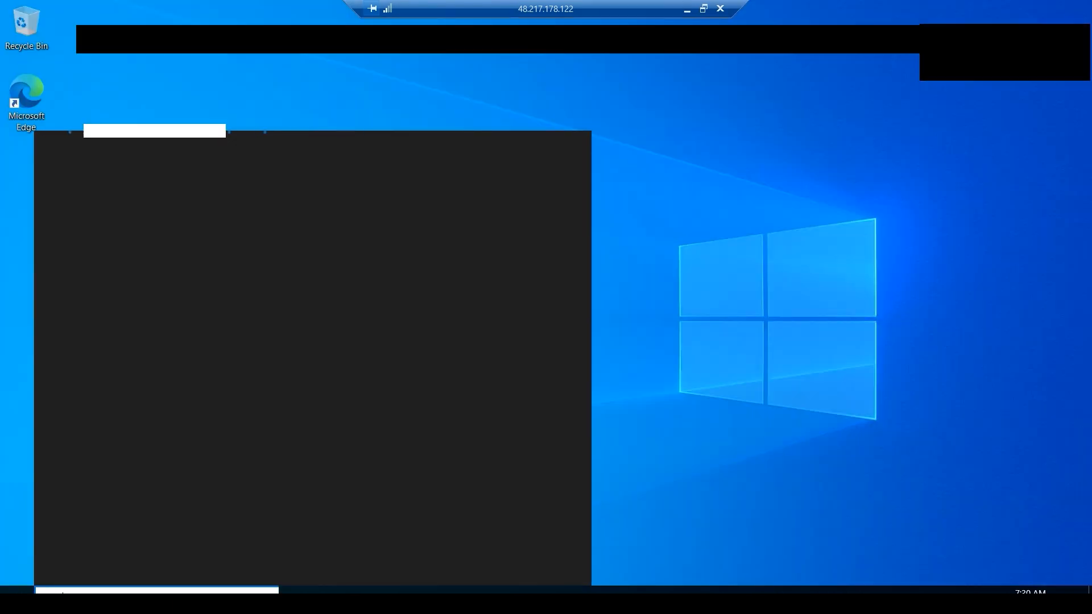
{"action": "type", "text": "power"}
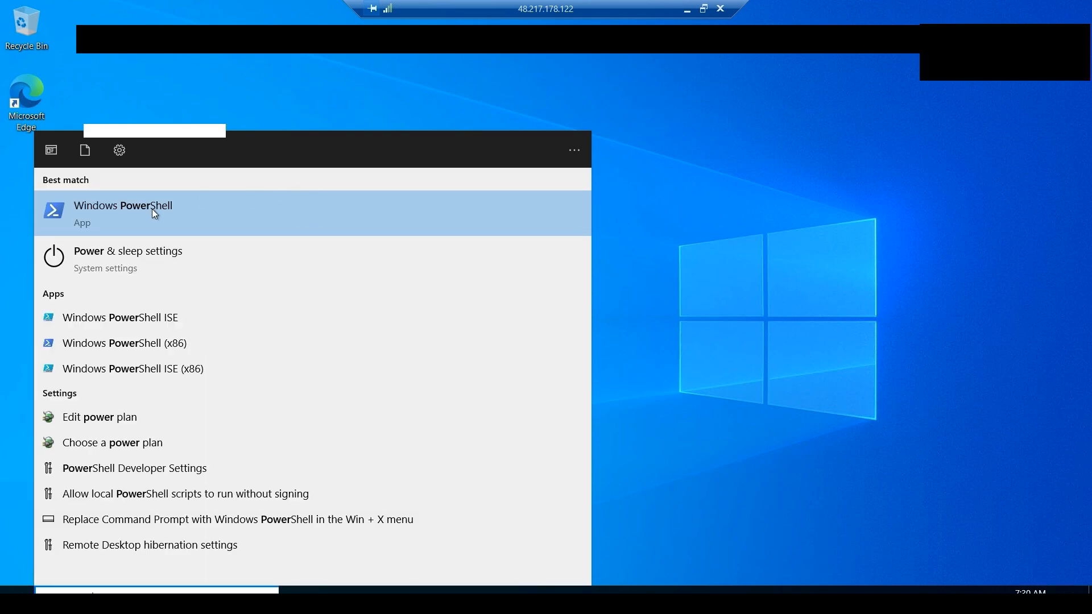
{"action": "right_click", "coordinate": [151, 208]}
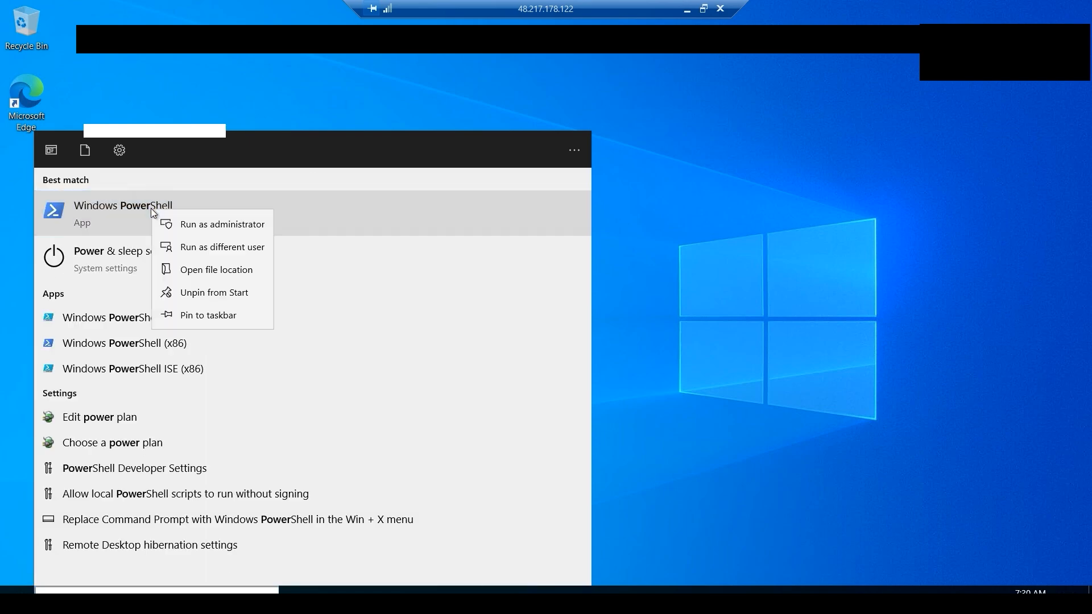
{"action": "left_click", "coordinate": [191, 225]}
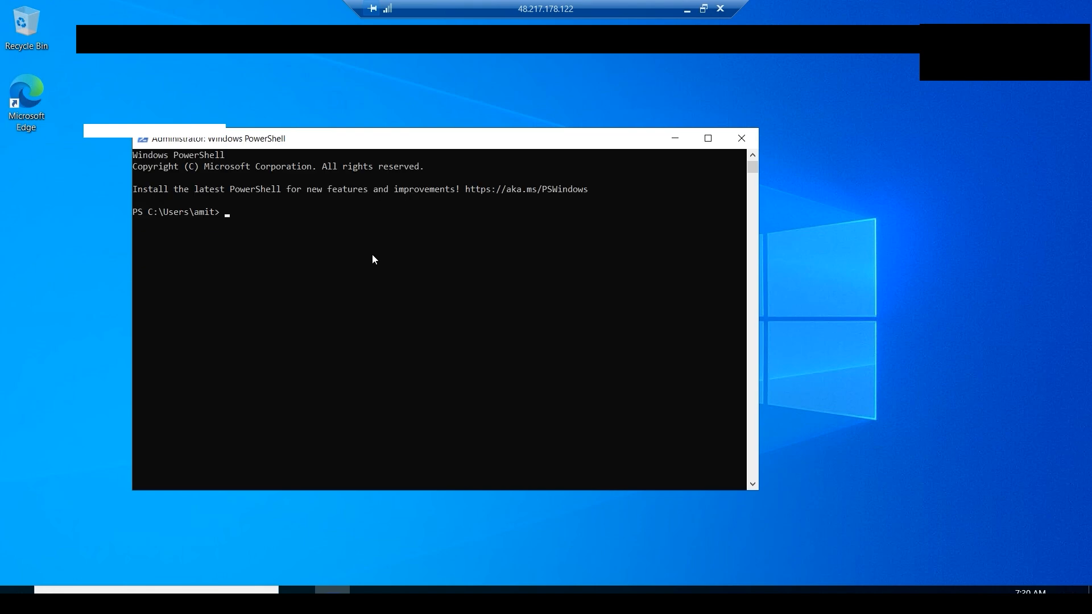
{"action": "type", "text": "ping vm2"}
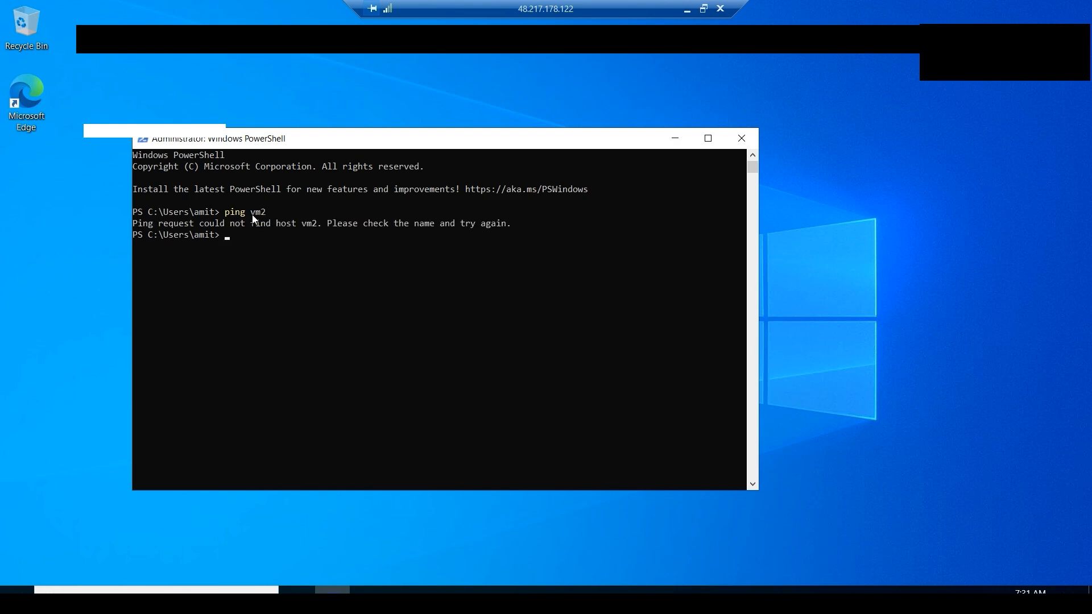
Check the second virtual machine's full name on its Azure overview page and return to the amitvm1 remote session
{"action": "left_click", "coordinate": [687, 9]}
{"action": "left_click", "coordinate": [368, 11]}
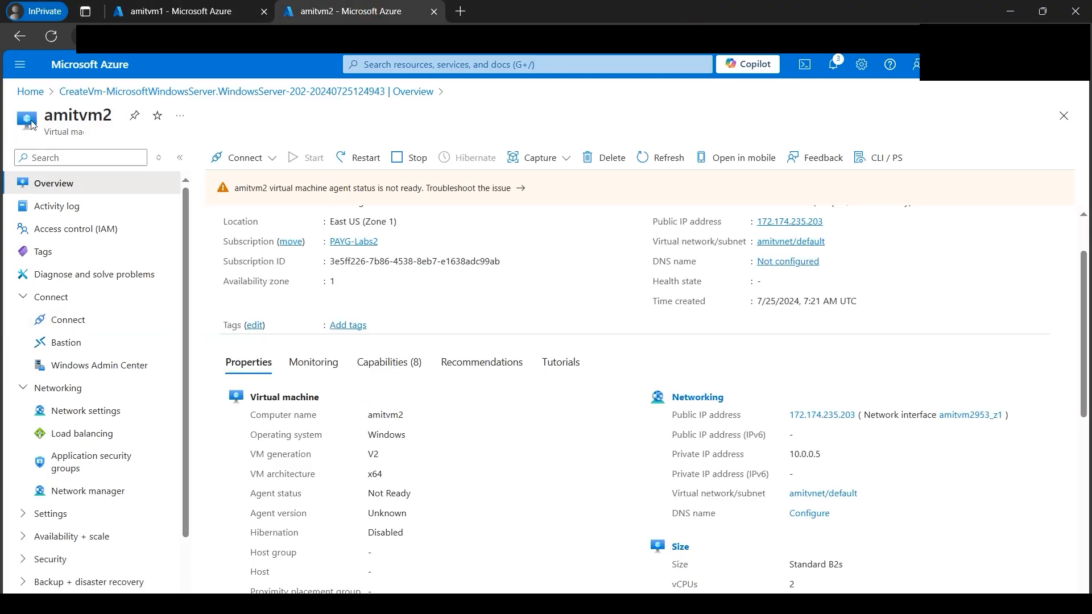
{"action": "left_click_drag", "start_coordinate": [45, 115], "coordinate": [106, 115]}
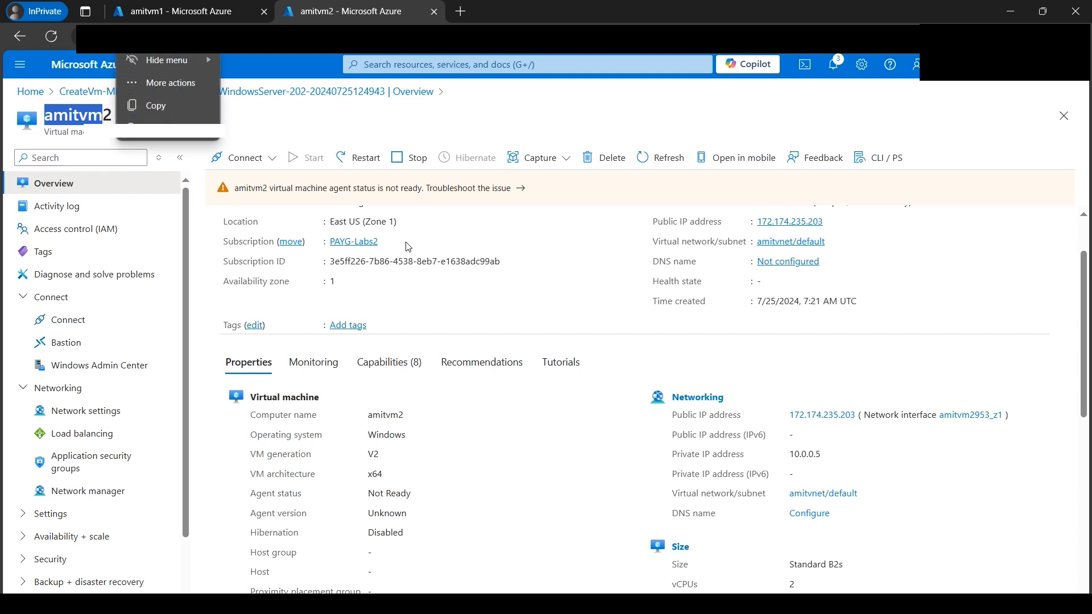
{"action": "left_click", "coordinate": [404, 600]}
{"action": "left_click", "coordinate": [449, 529]}
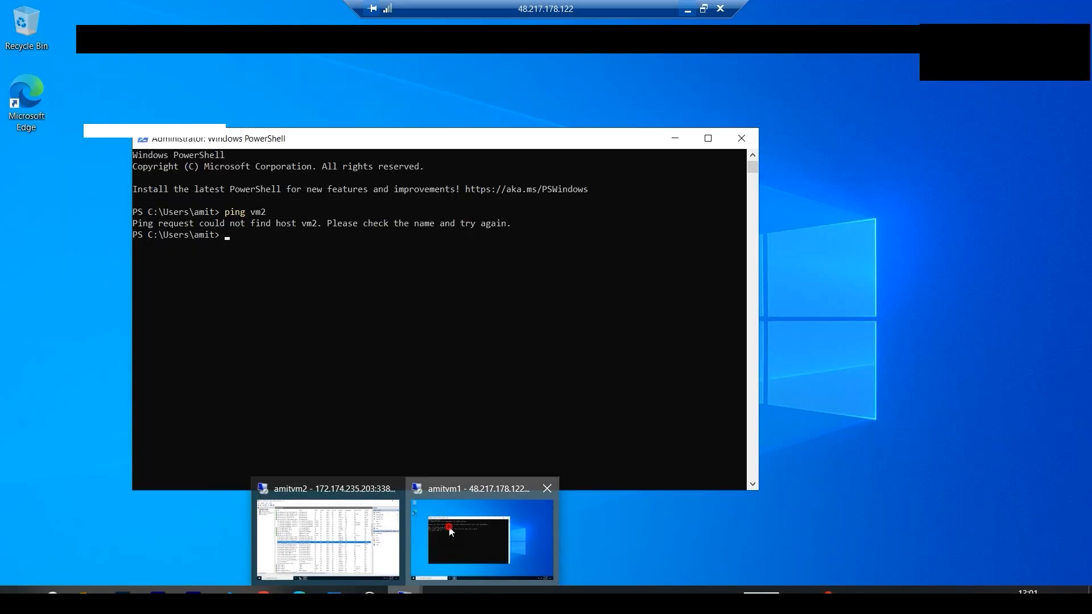
Ping amitvm2 from PowerShell on amitvm1 and highlight the packet loss in the ping statistics
{"action": "left_click", "coordinate": [264, 236]}
{"action": "left_click", "coordinate": [264, 237]}
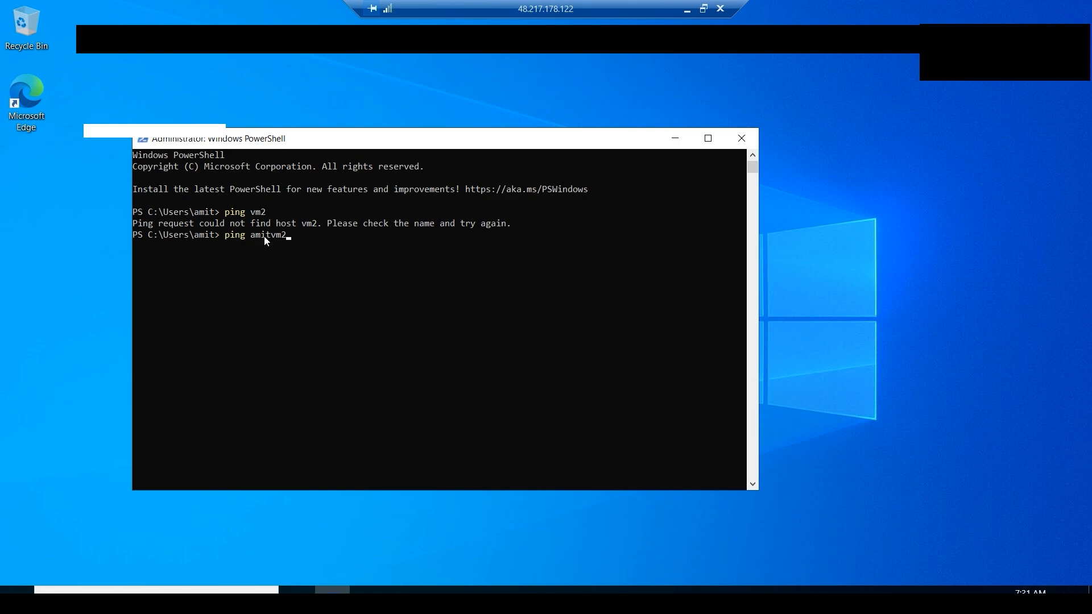
{"action": "key", "text": "Return"}
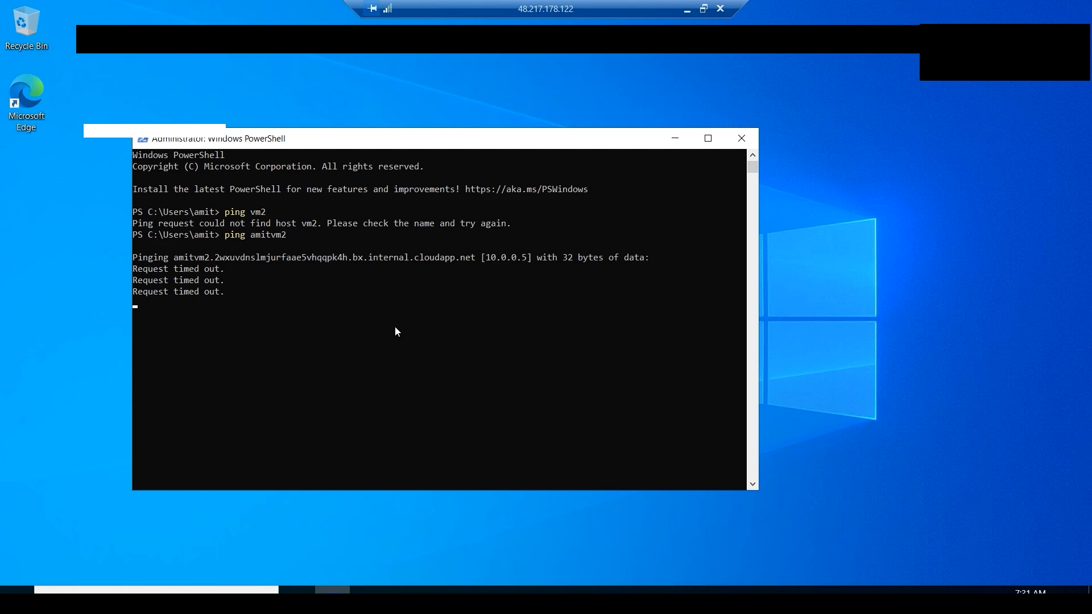
{"action": "left_click_drag", "start_coordinate": [375, 337], "coordinate": [410, 338]}
{"action": "left_click", "coordinate": [415, 339]}
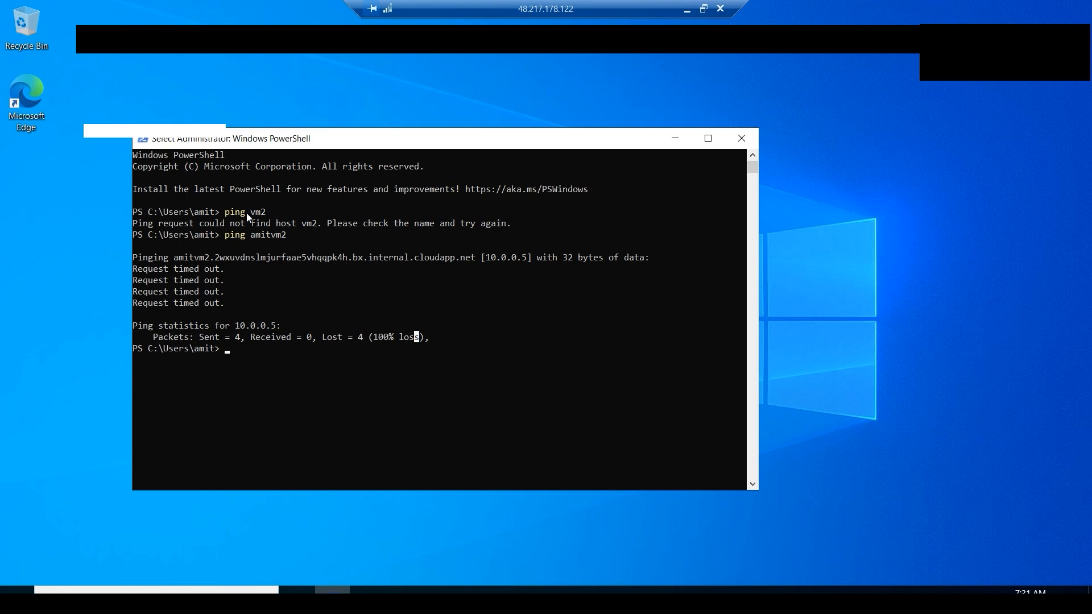
{"action": "type", "text": "ping "}
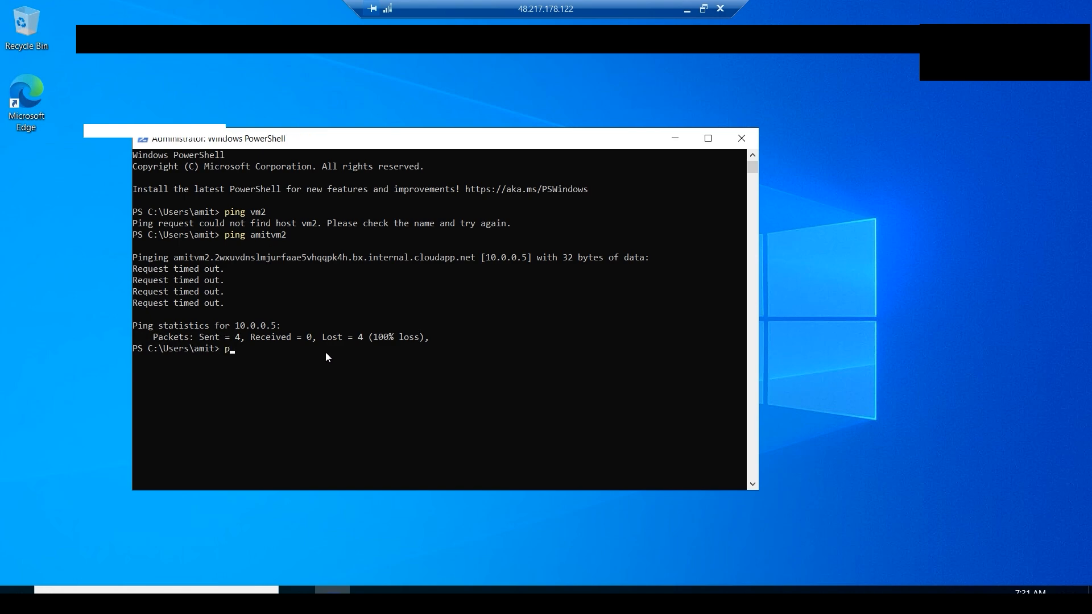
{"action": "type", "text": "www.goo"}
{"action": "type", "text": "gle.com"}
{"action": "key", "text": "Return"}
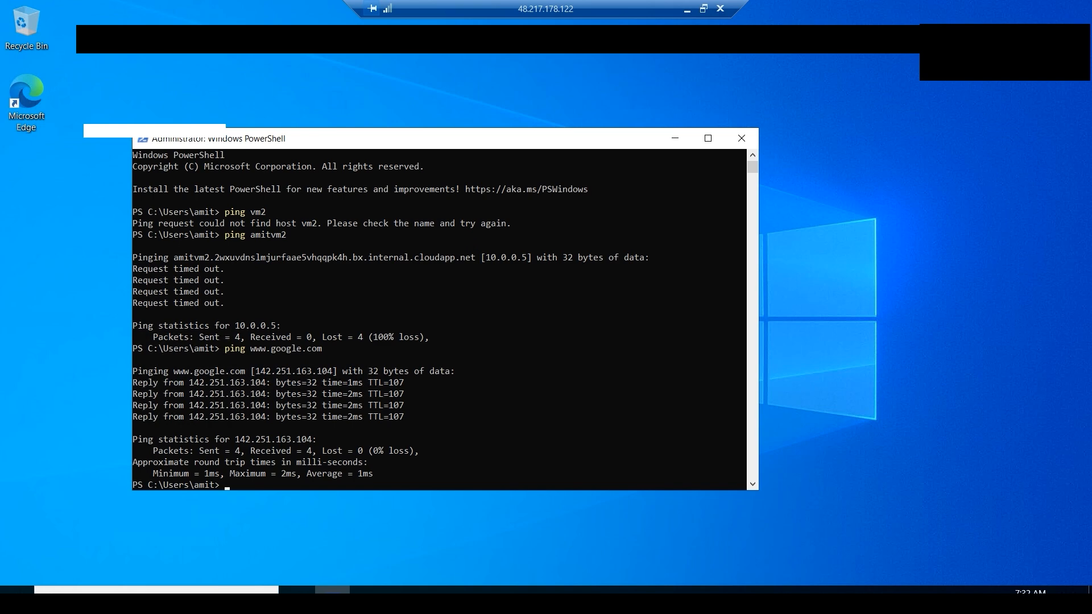
Open the advanced sharing options from the Ethernet page of the Network & Internet settings on amitvm1
{"action": "key", "text": "super+s"}
{"action": "type", "text": "settin"}
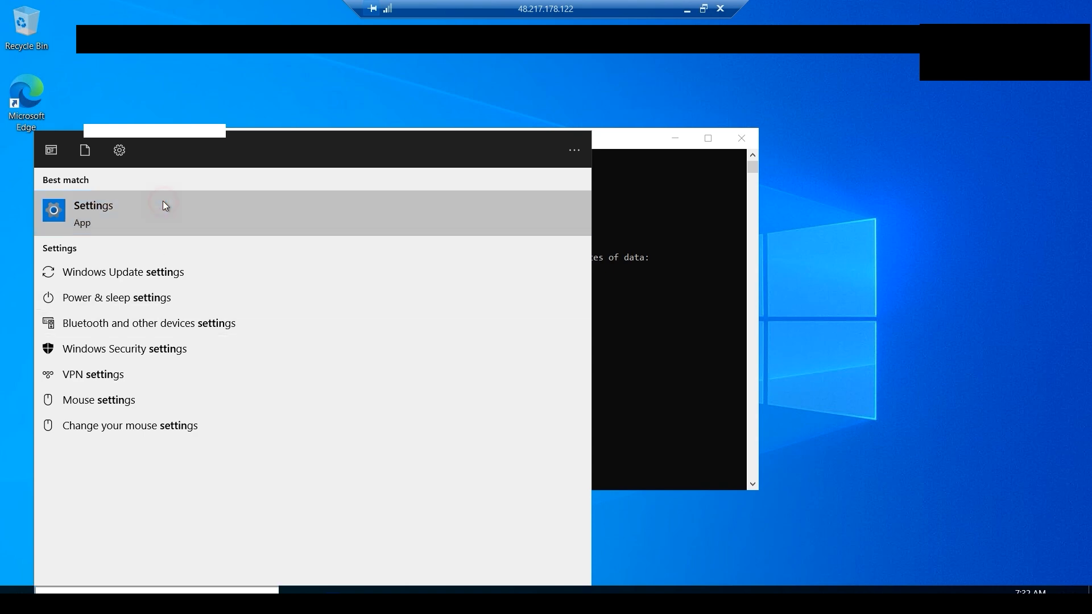
{"action": "left_click", "coordinate": [166, 210]}
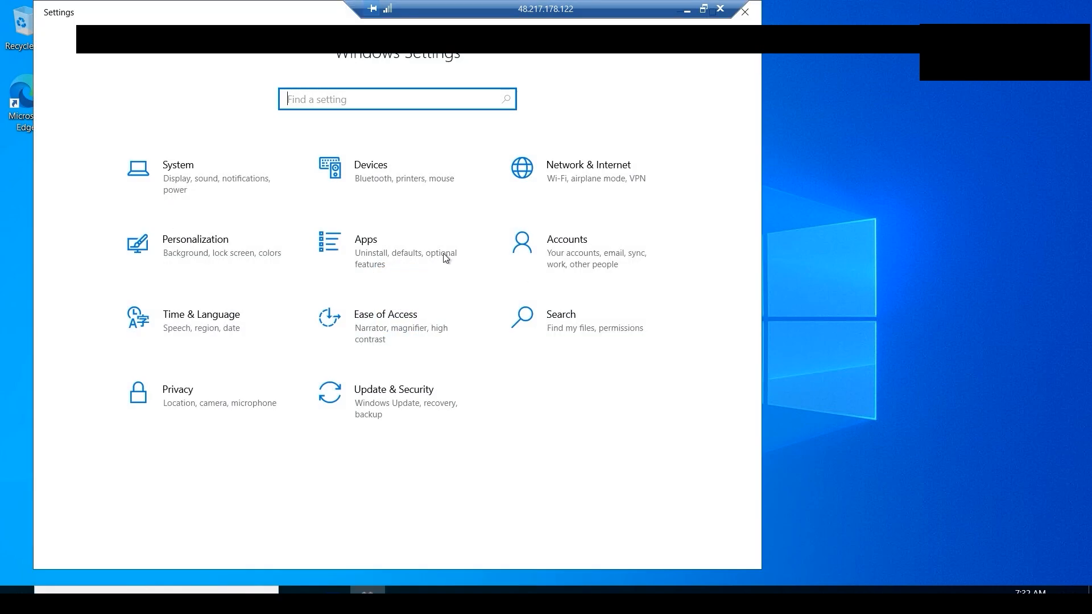
{"action": "left_click", "coordinate": [587, 180]}
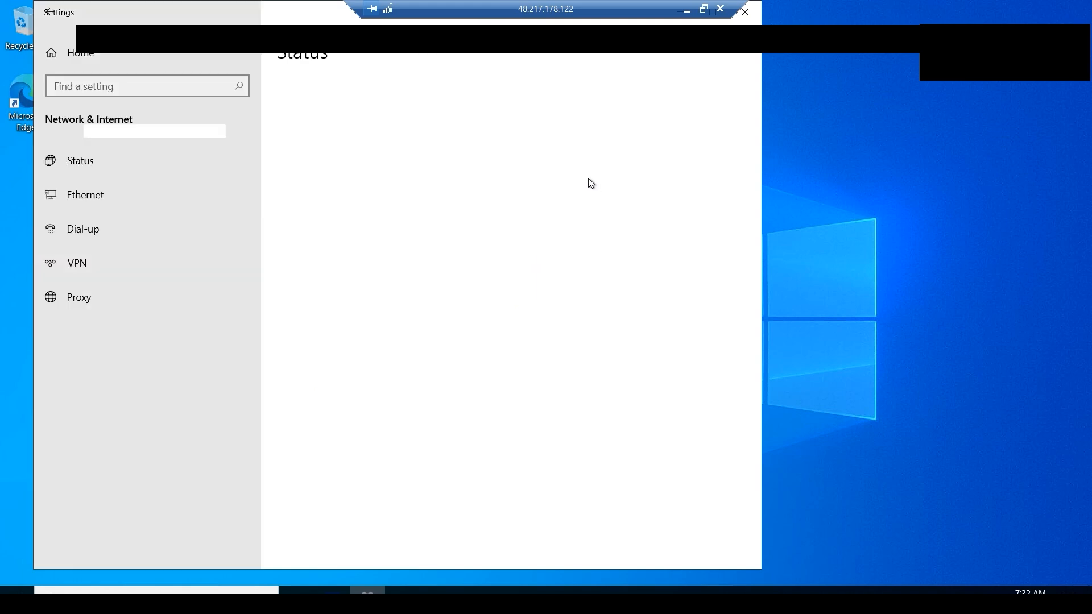
{"action": "left_click", "coordinate": [92, 192]}
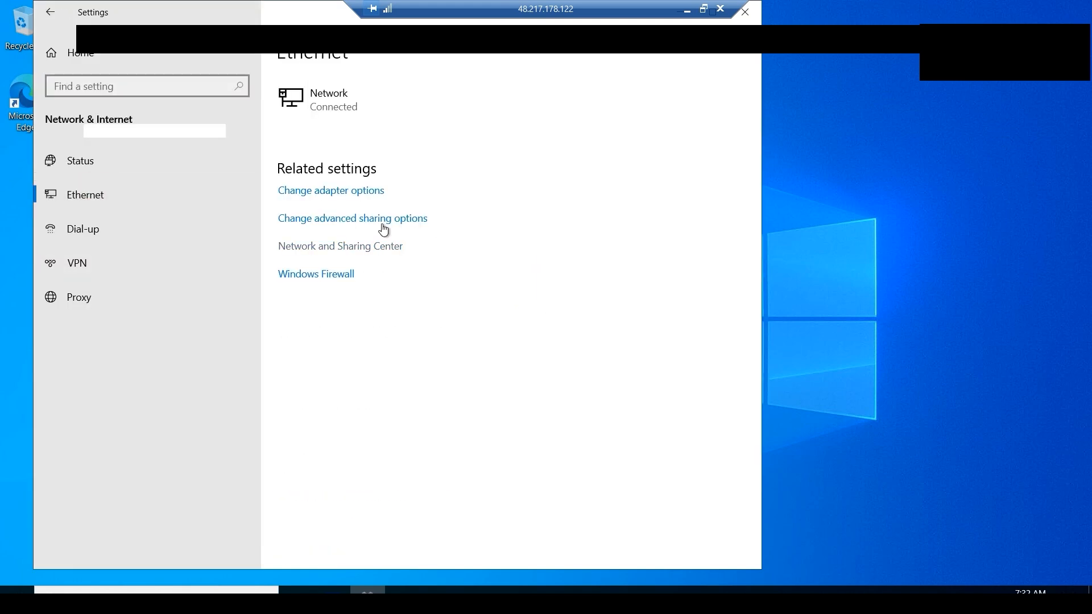
{"action": "left_click", "coordinate": [385, 225]}
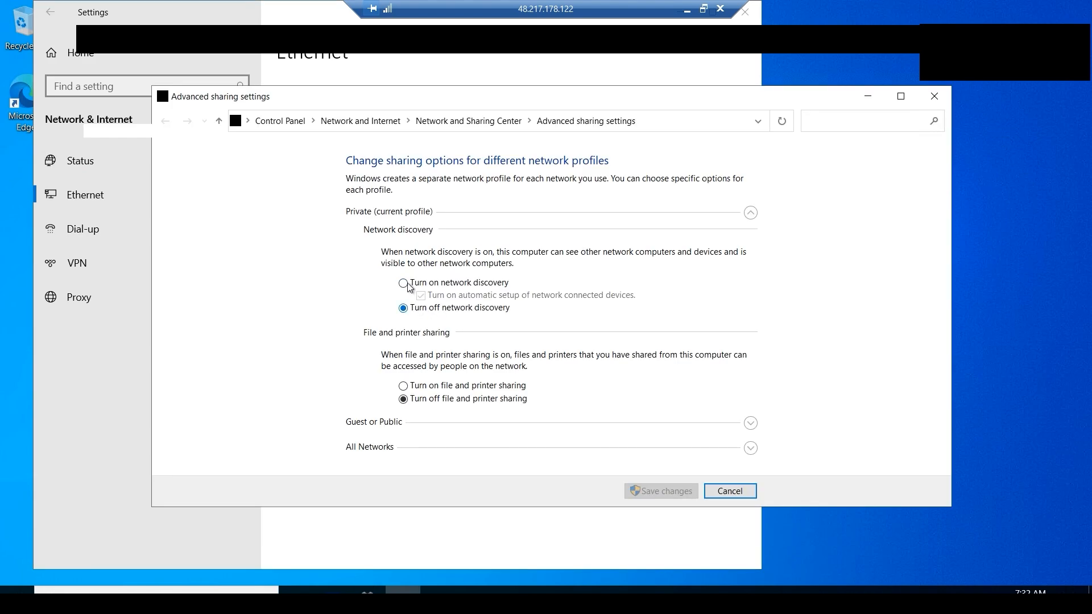
Turn on network discovery and file and printer sharing for the private profile, save the changes and minimize Settings
{"action": "left_click", "coordinate": [423, 286]}
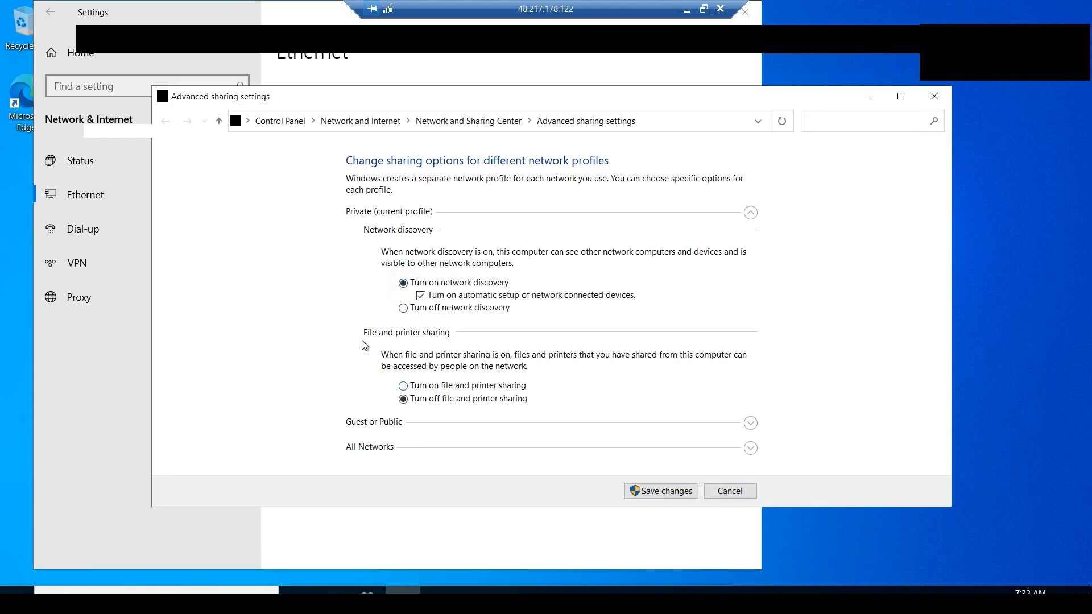
{"action": "left_click", "coordinate": [403, 387]}
{"action": "left_click", "coordinate": [670, 493]}
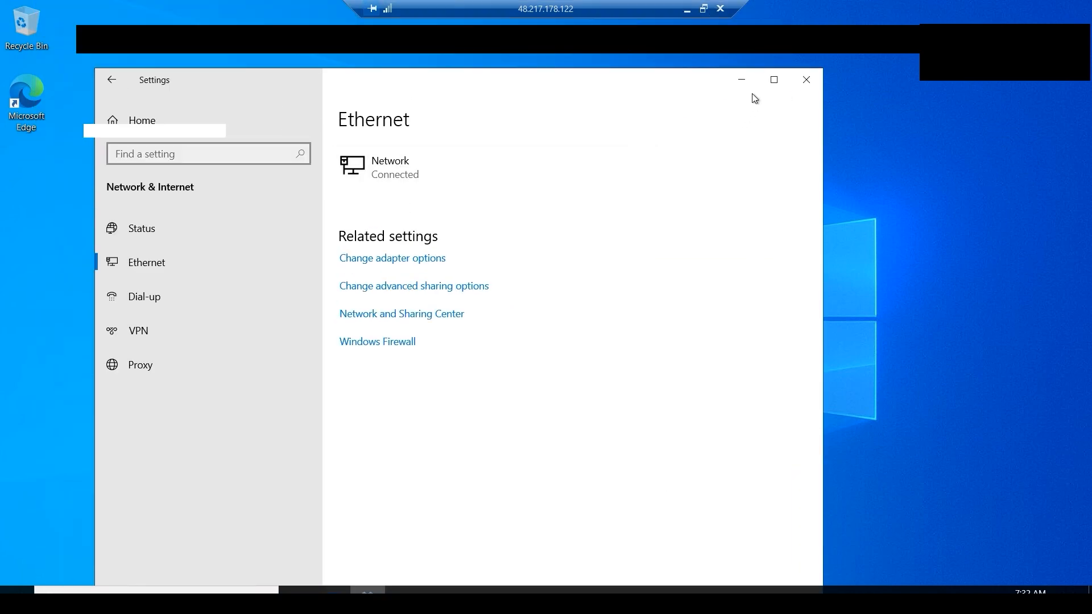
{"action": "left_click", "coordinate": [742, 79]}
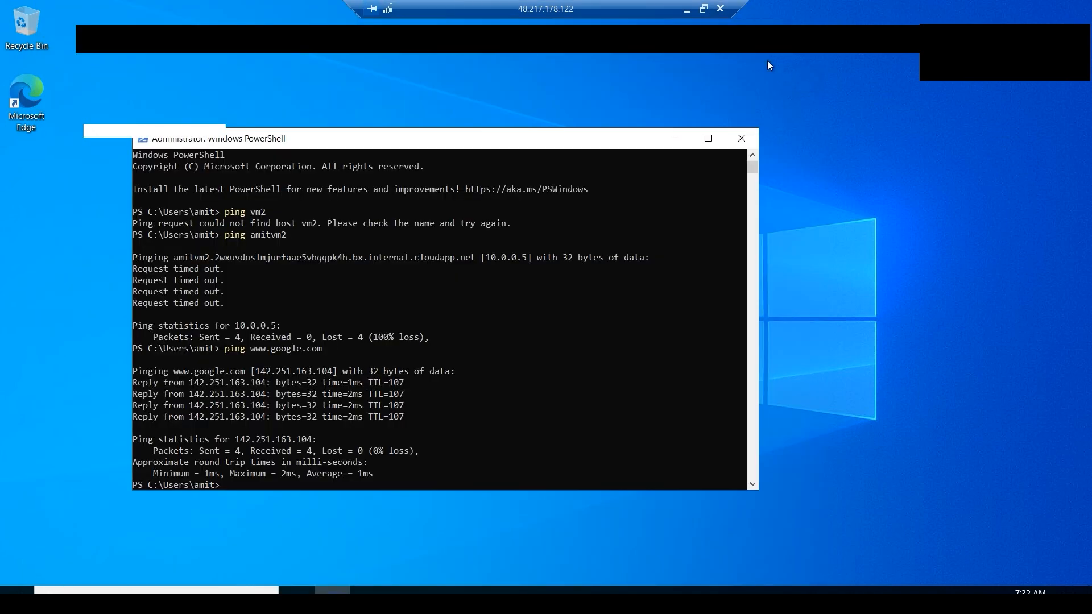
Switch to the amitvm2 remote desktop session and close its Windows Defender Firewall and Server Manager windows
{"action": "left_click", "coordinate": [687, 8]}
{"action": "mouse_move", "coordinate": [405, 594]}
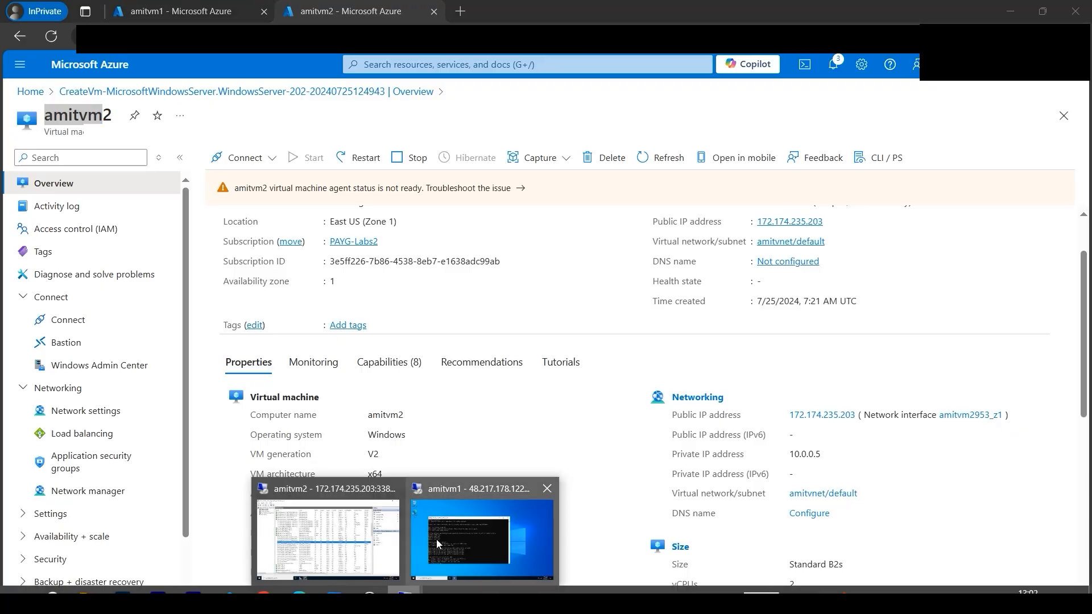
{"action": "left_click", "coordinate": [336, 529]}
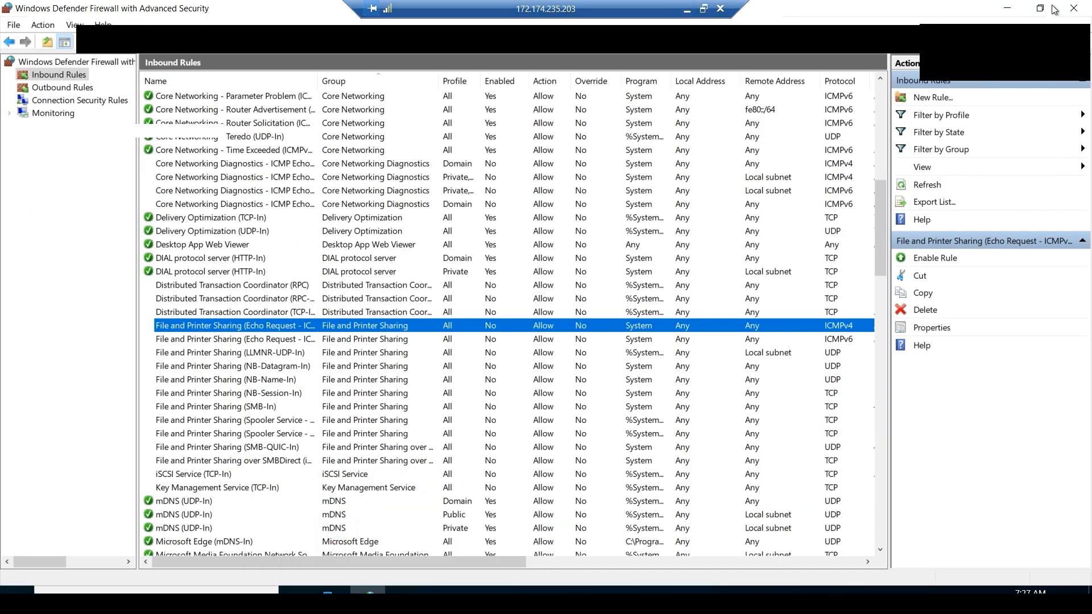
{"action": "left_click", "coordinate": [1073, 8]}
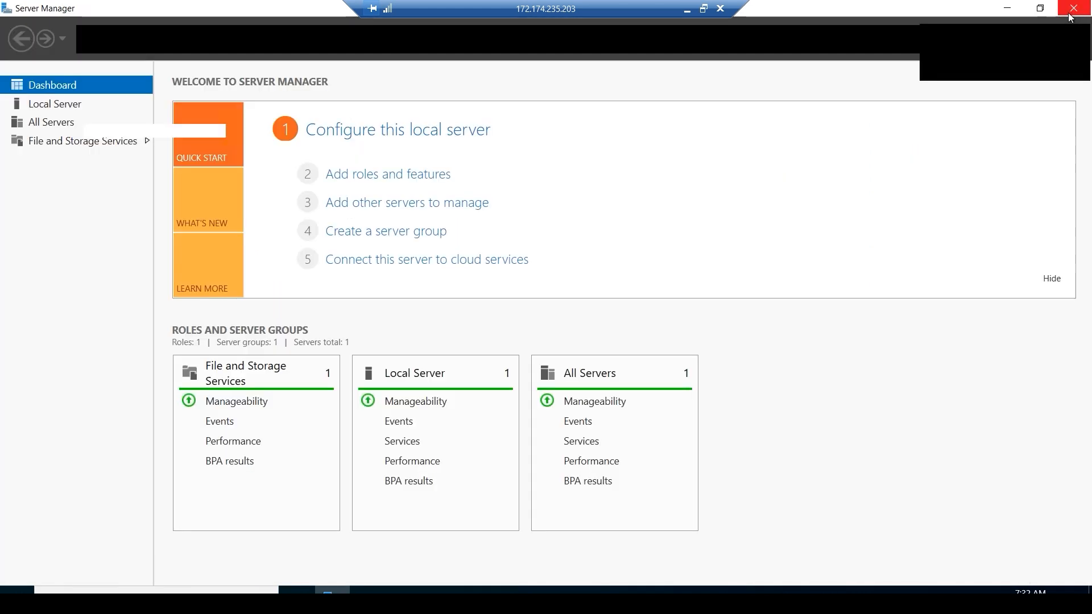
{"action": "left_click", "coordinate": [1075, 11]}
Open the advanced sharing options from the Ethernet page of the Network & Internet settings on amitvm2
{"action": "left_click", "coordinate": [214, 592]}
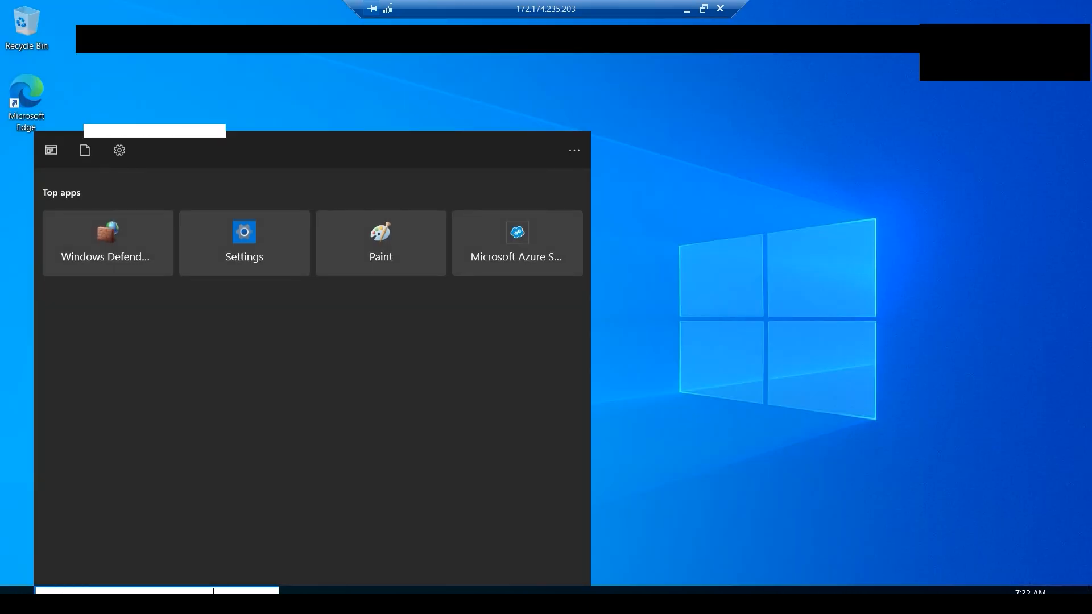
{"action": "type", "text": "sett"}
{"action": "left_click", "coordinate": [108, 215]}
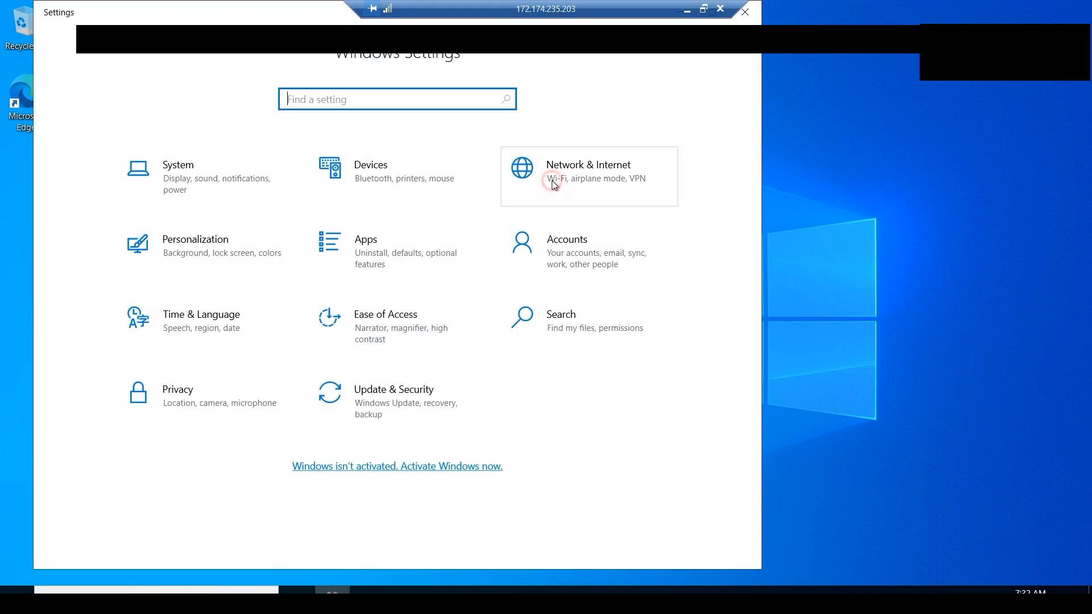
{"action": "left_click", "coordinate": [549, 182]}
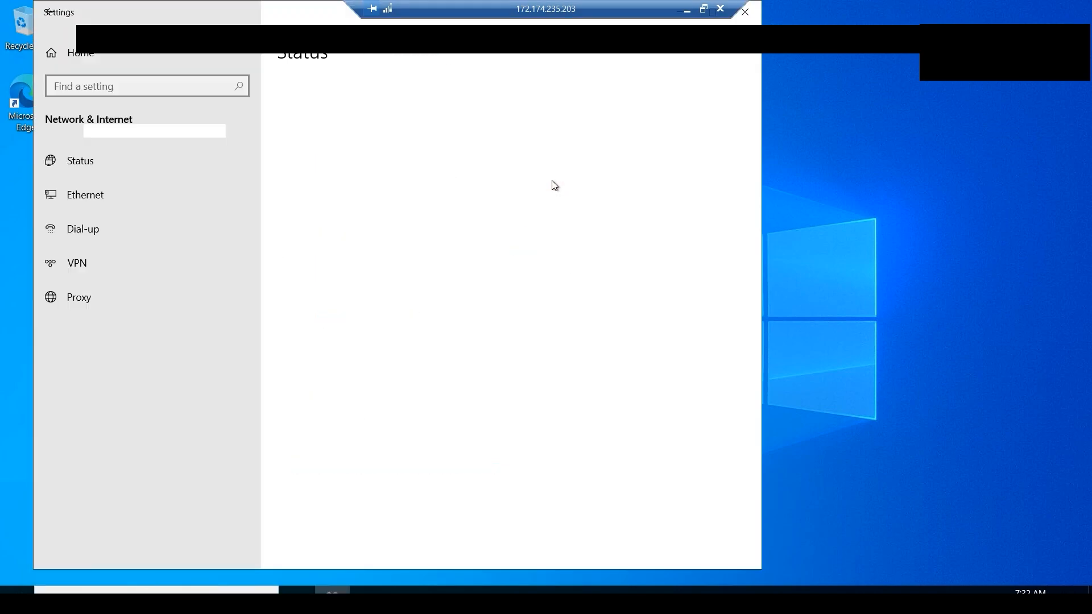
{"action": "left_click", "coordinate": [97, 198]}
{"action": "left_click", "coordinate": [361, 225]}
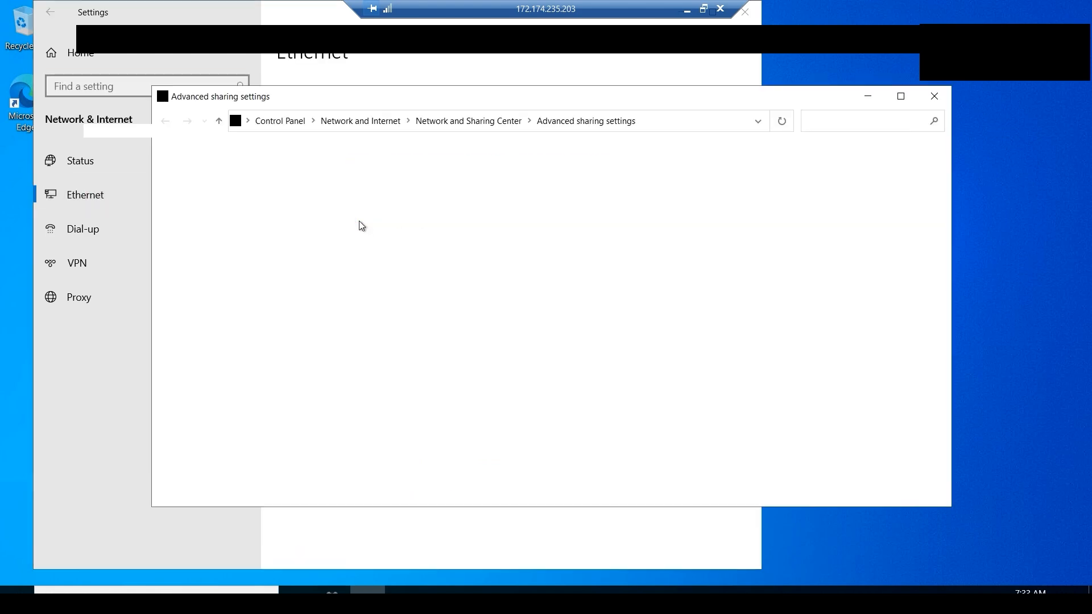
Turn on network discovery and file and printer sharing for amitvm2's private profile, save the changes and close Settings
{"action": "left_click", "coordinate": [405, 284]}
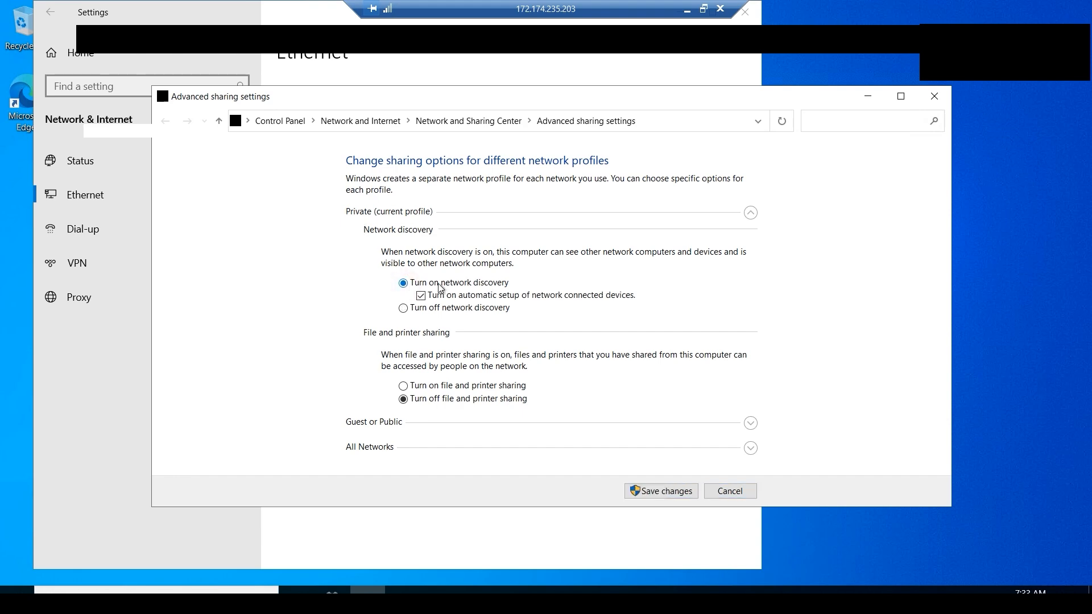
{"action": "left_click", "coordinate": [462, 388]}
{"action": "left_click", "coordinate": [657, 494]}
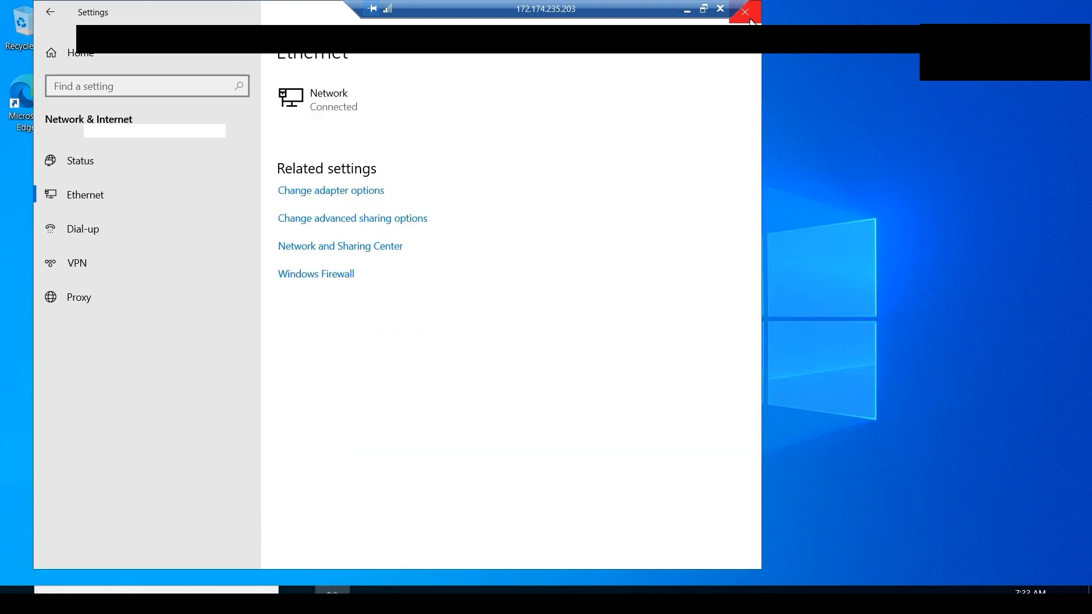
{"action": "left_click", "coordinate": [745, 12]}
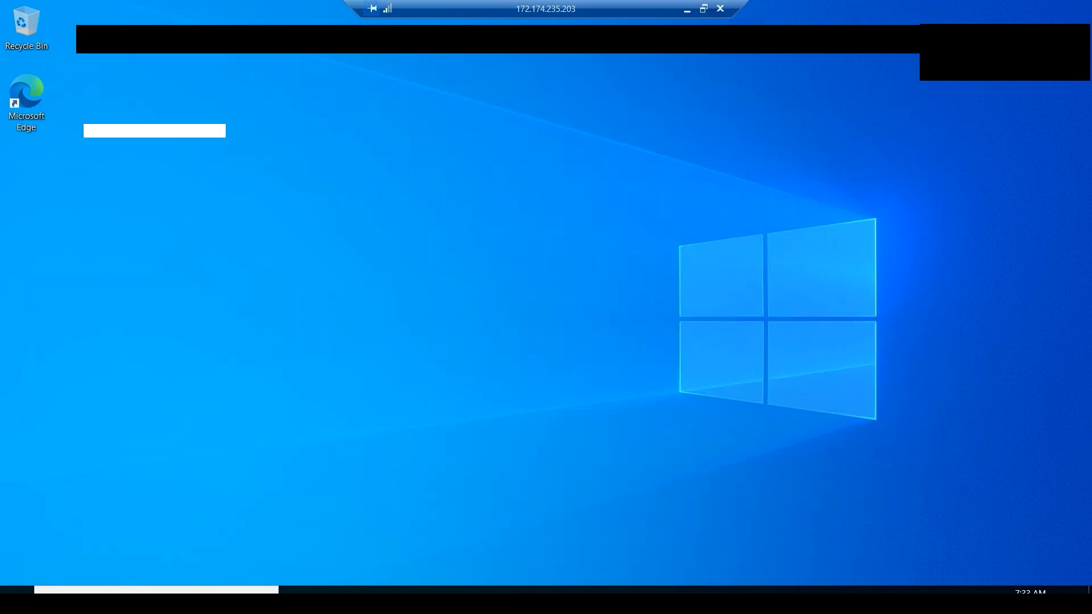
Switch to the amitvm1 remote desktop session and ping amitvm2 again from PowerShell
{"action": "left_click", "coordinate": [687, 9]}
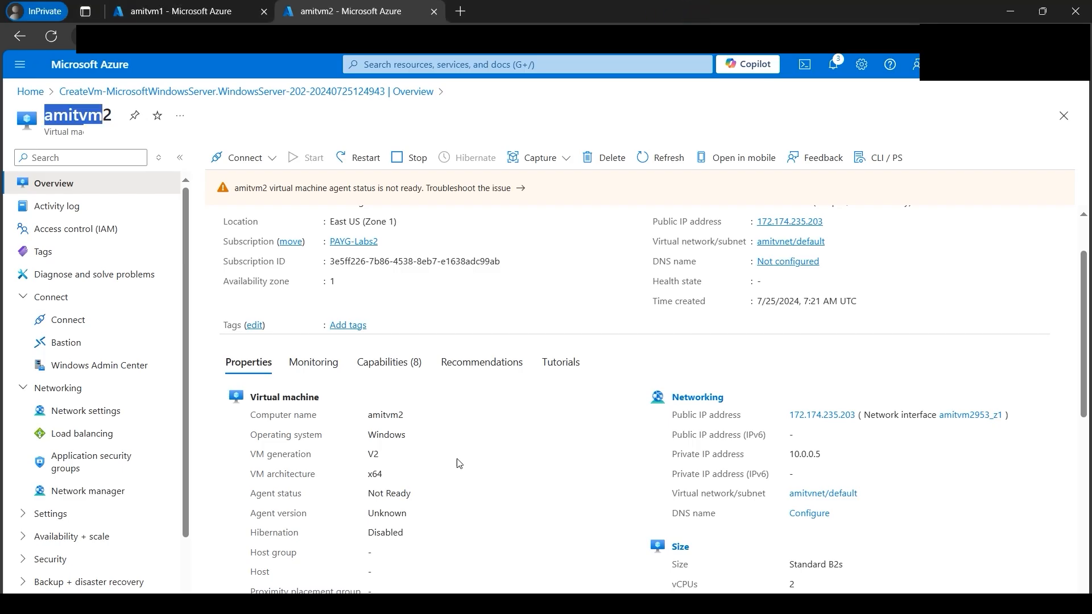
{"action": "left_click", "coordinate": [405, 596]}
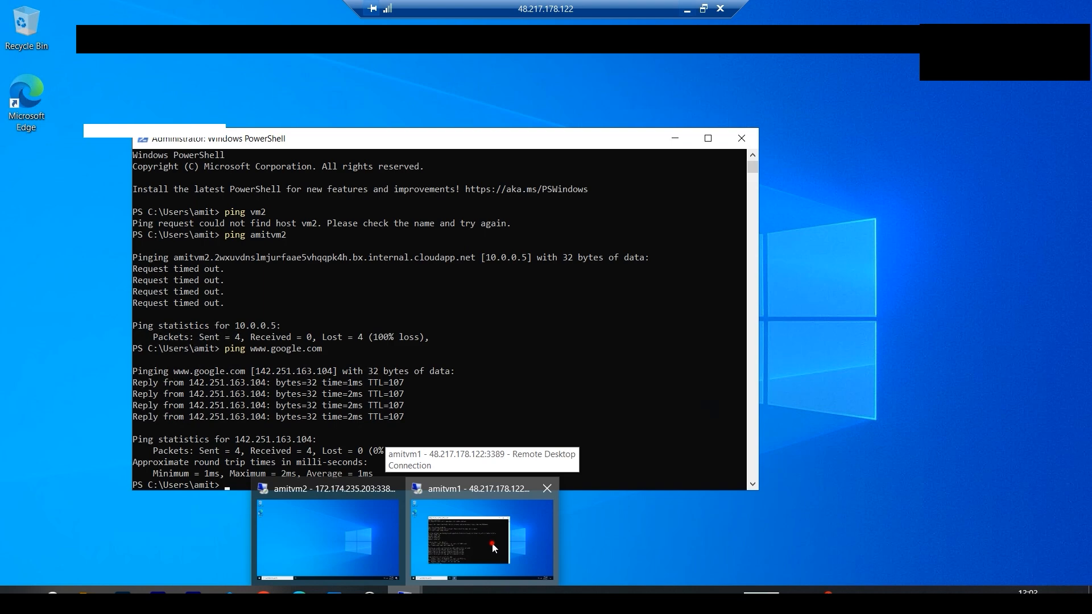
{"action": "left_click", "coordinate": [493, 547]}
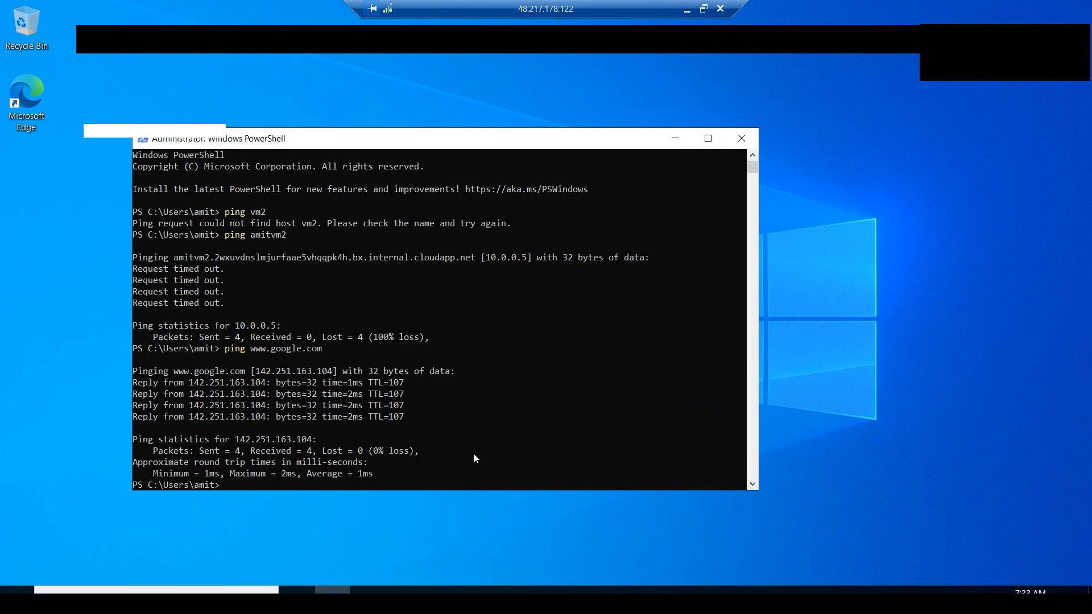
{"action": "key", "text": "Up"}
{"action": "key", "text": "Up"}
{"action": "key", "text": "Return"}
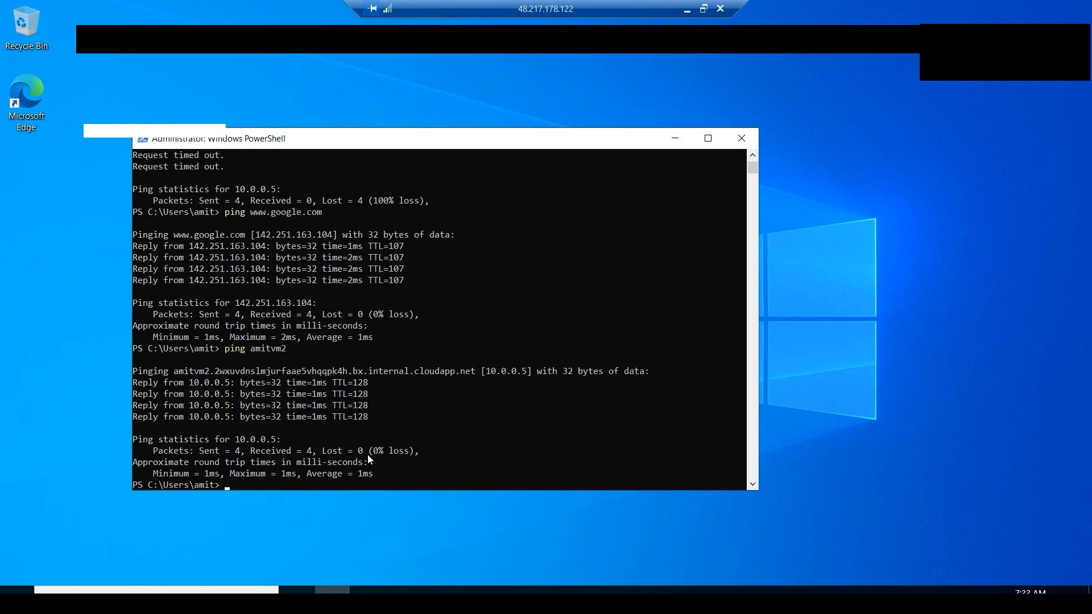
Highlight the packet loss and the replying IP address in the output of the latest amitvm2 ping
{"action": "left_click_drag", "start_coordinate": [357, 450], "coordinate": [408, 450]}
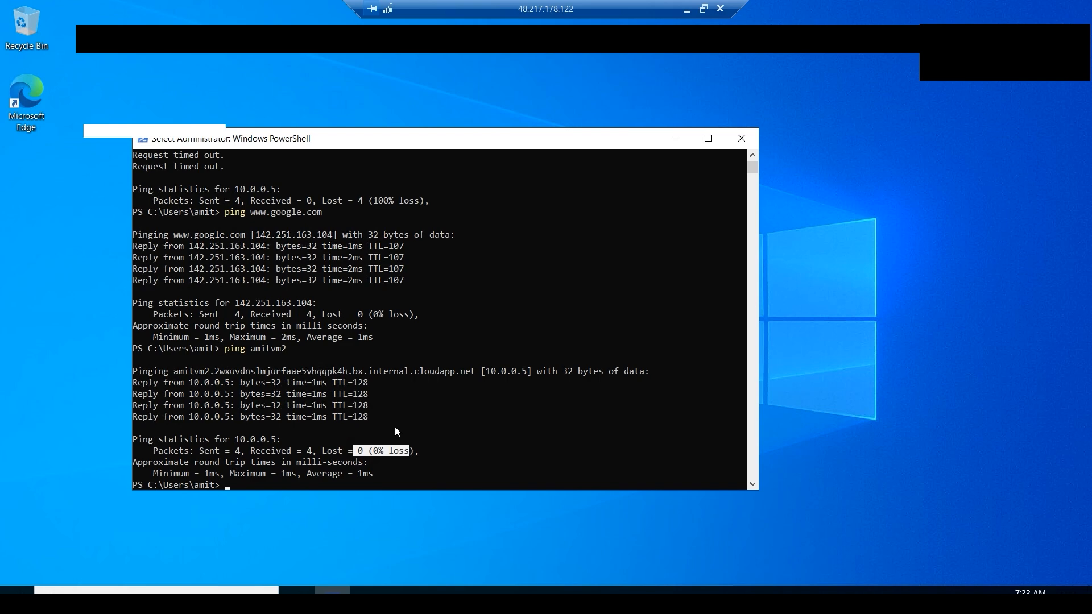
{"action": "left_click", "coordinate": [318, 372]}
{"action": "left_click_drag", "start_coordinate": [188, 385], "coordinate": [229, 386]}
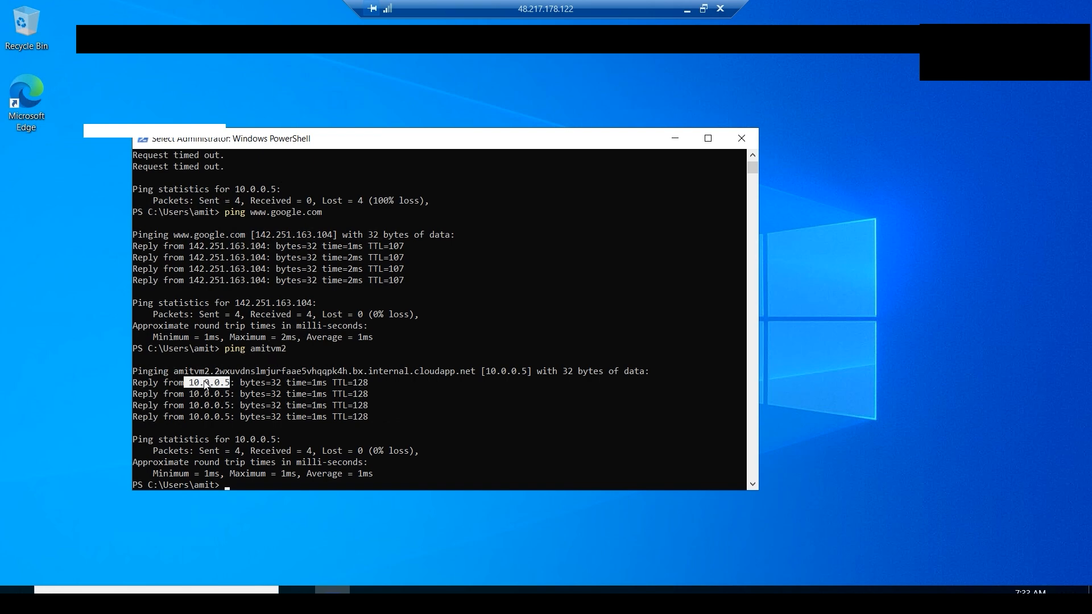
{"action": "left_click_drag", "start_coordinate": [191, 386], "coordinate": [231, 382]}
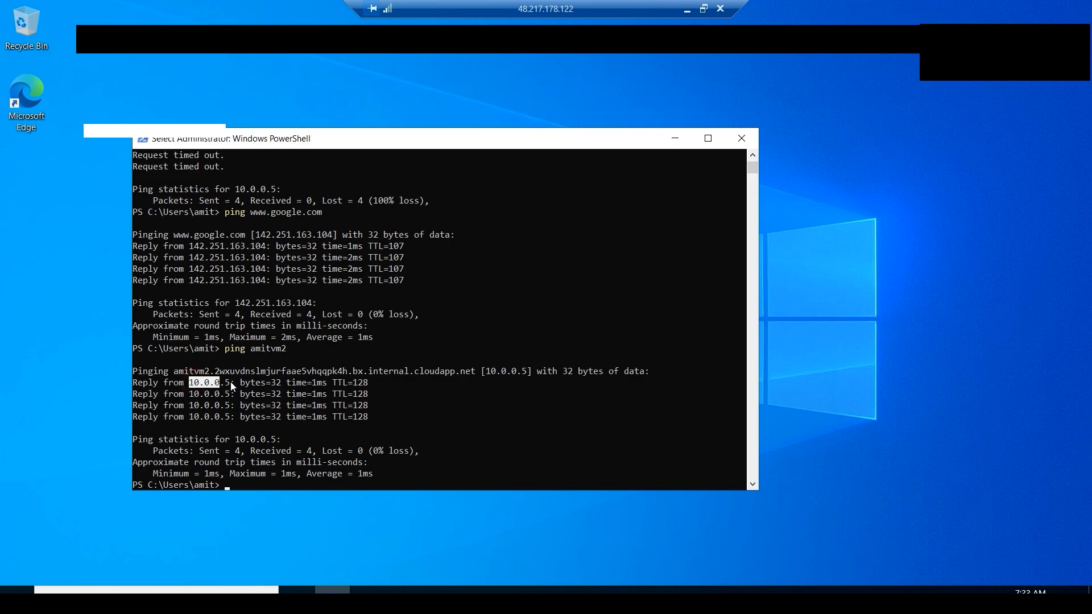
Return to the Azure portal, highlight amitvm2's name and private IP address on its overview page, and view the architecture diagram
{"action": "left_click", "coordinate": [688, 10]}
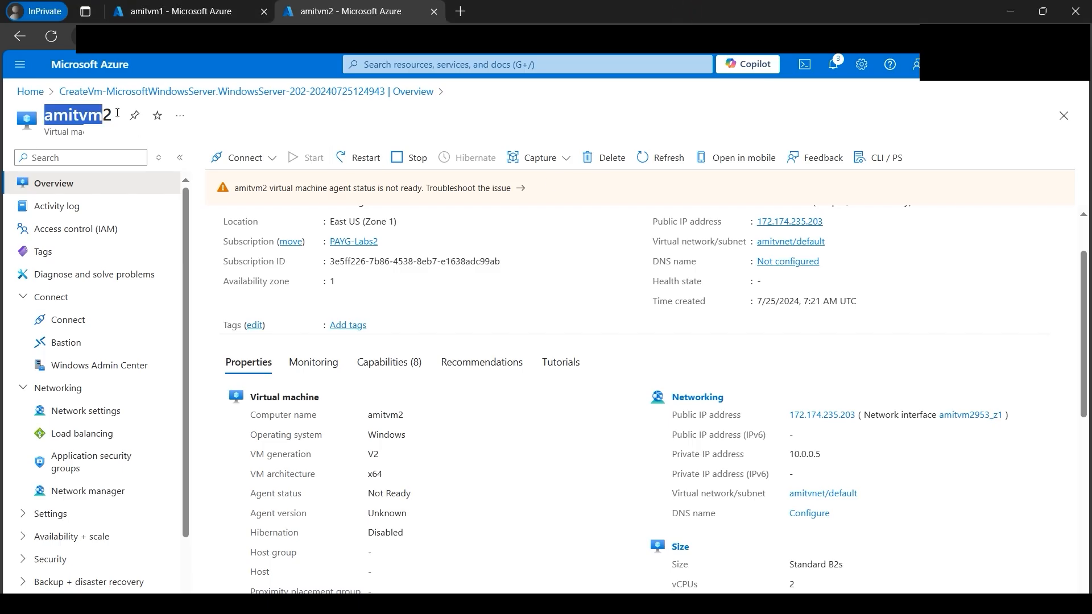
{"action": "left_click_drag", "start_coordinate": [668, 456], "coordinate": [826, 460]}
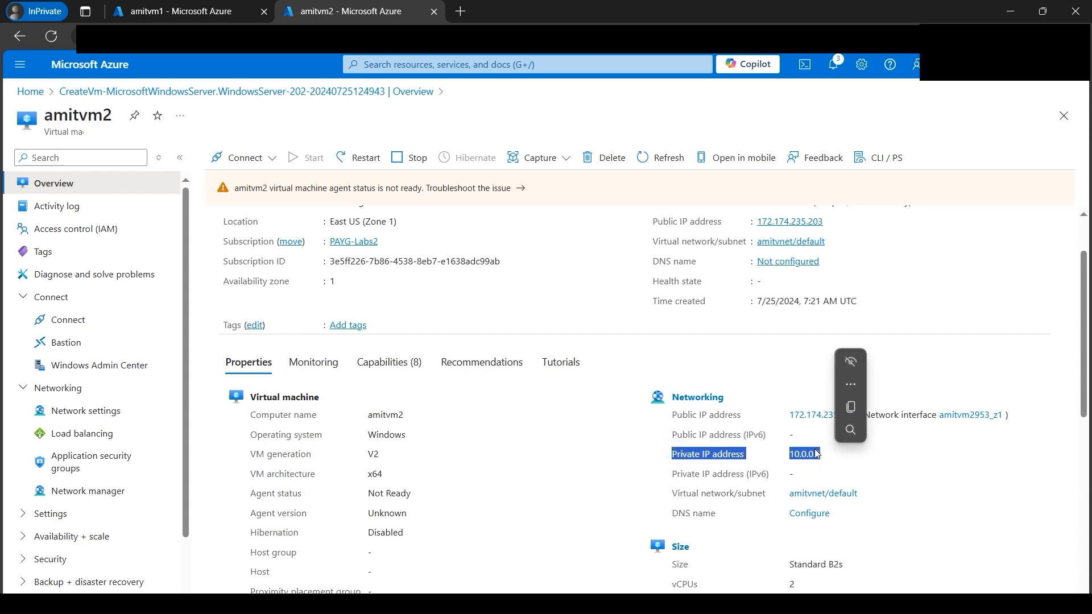
{"action": "left_click_drag", "start_coordinate": [45, 118], "coordinate": [103, 118]}
{"action": "left_click_drag", "start_coordinate": [671, 454], "coordinate": [821, 455]}
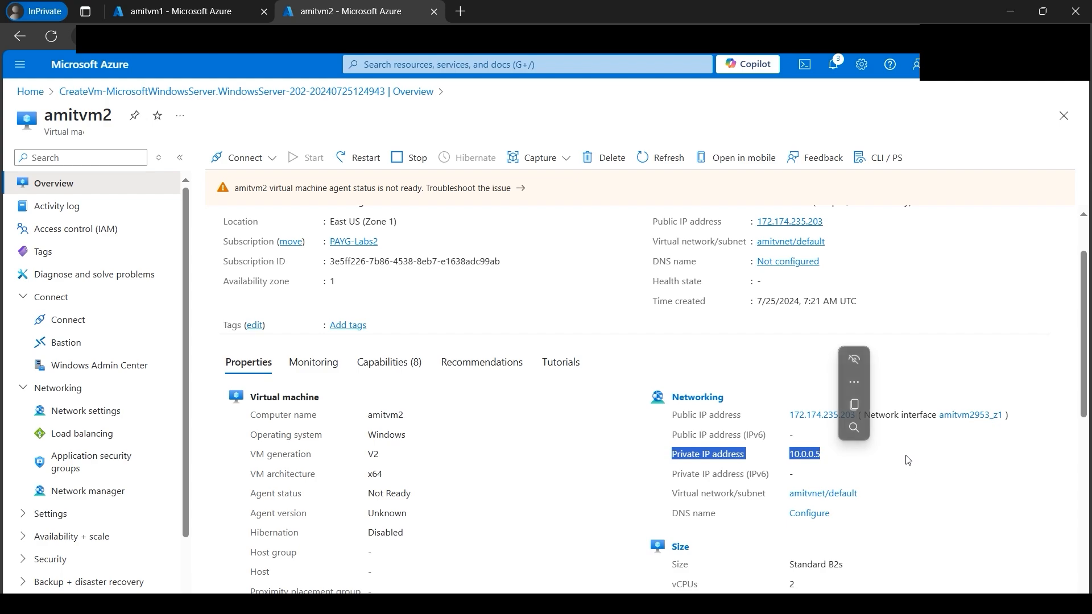
{"action": "left_click", "coordinate": [335, 604]}
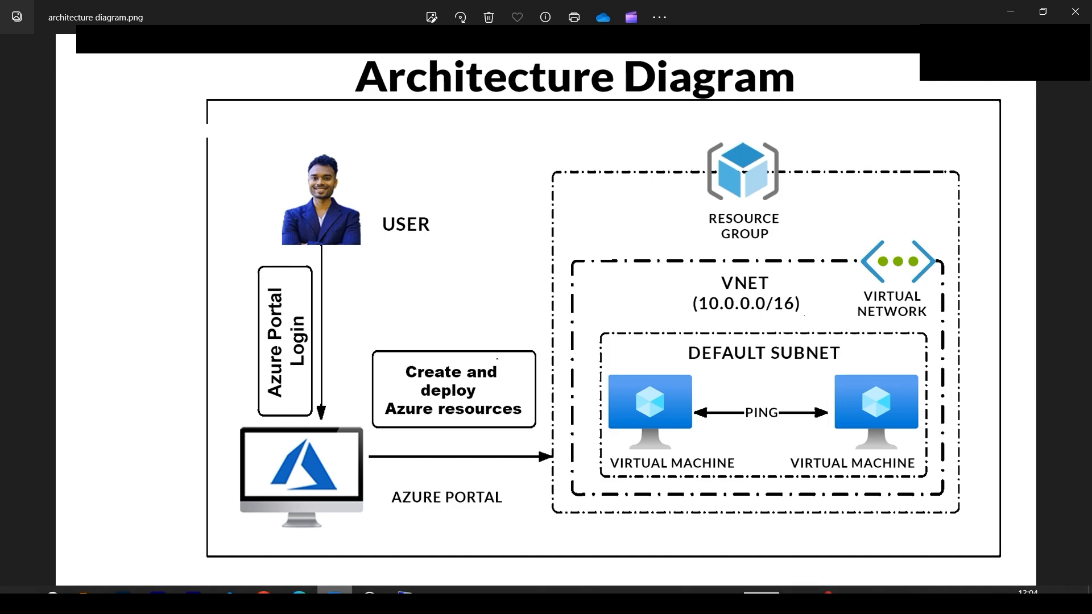
Open the Network settings page of amitvm1 in the Azure portal and highlight its private IP address
{"action": "left_click", "coordinate": [299, 592]}
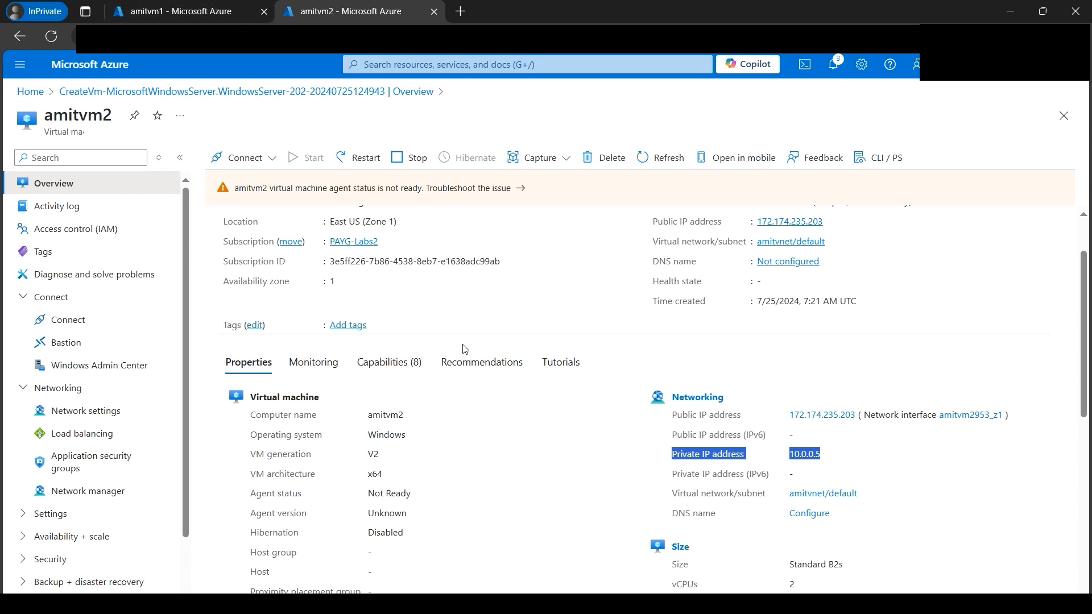
{"action": "left_click", "coordinate": [193, 12]}
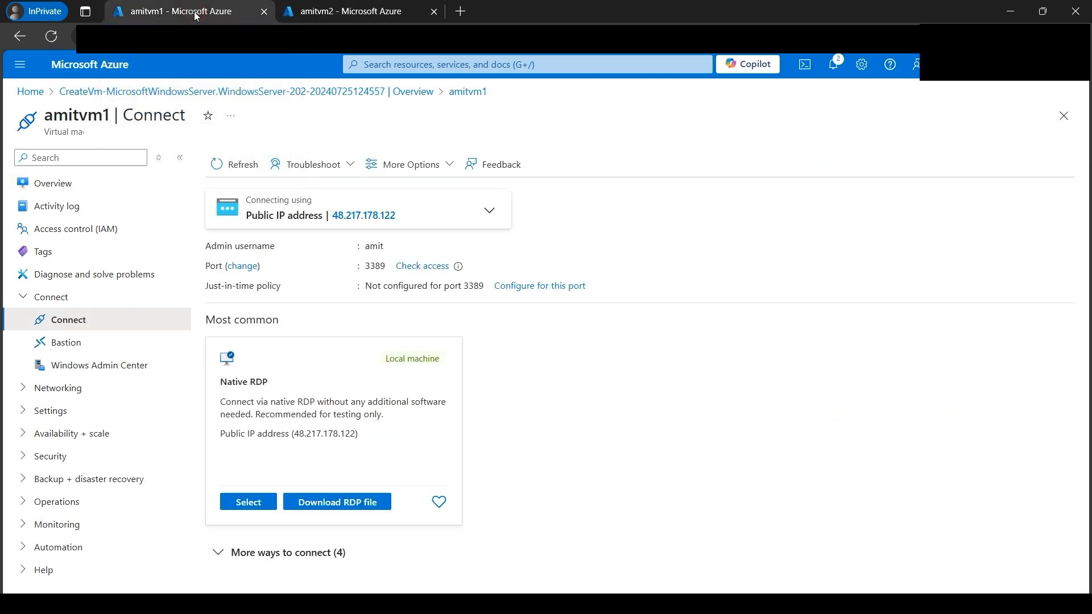
{"action": "left_click", "coordinate": [21, 395]}
{"action": "left_click", "coordinate": [80, 349]}
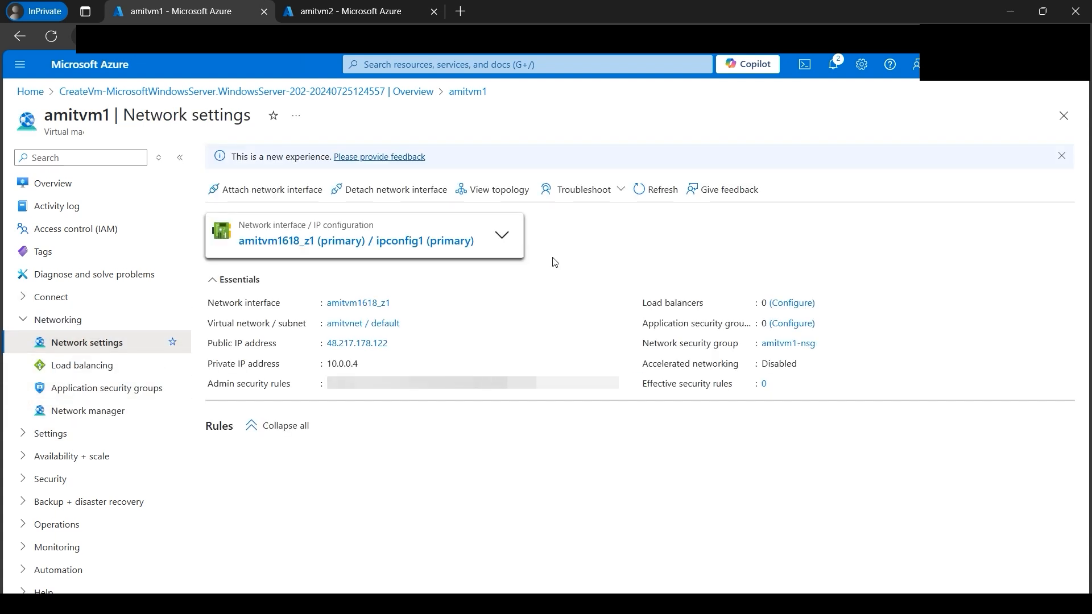
{"action": "scroll", "coordinate": [910, 389], "scroll_direction": "down", "scroll_amount": 1}
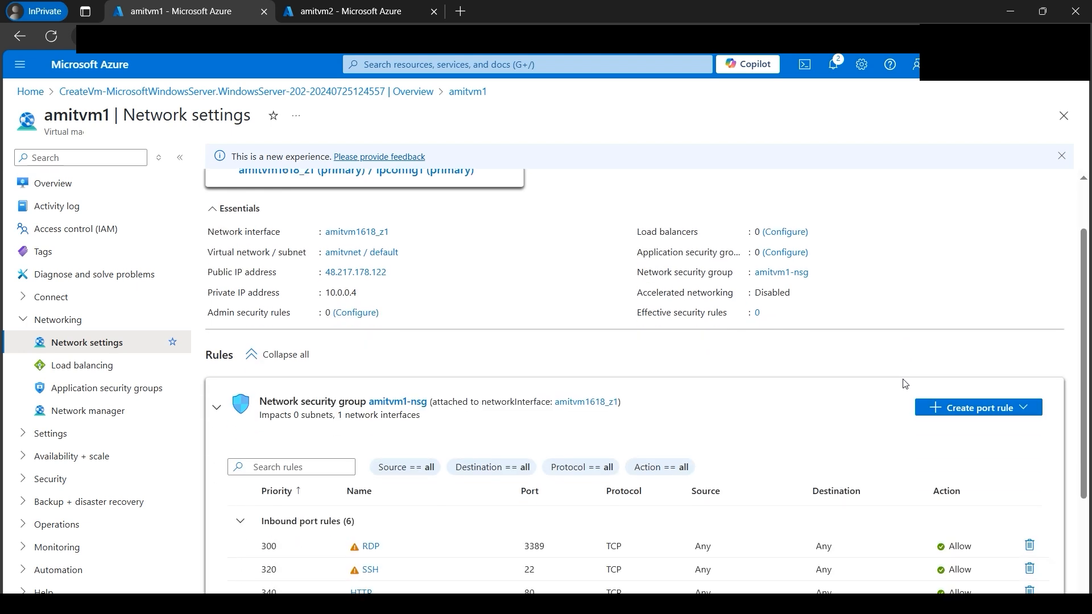
{"action": "scroll", "coordinate": [905, 384], "scroll_direction": "up", "scroll_amount": 1}
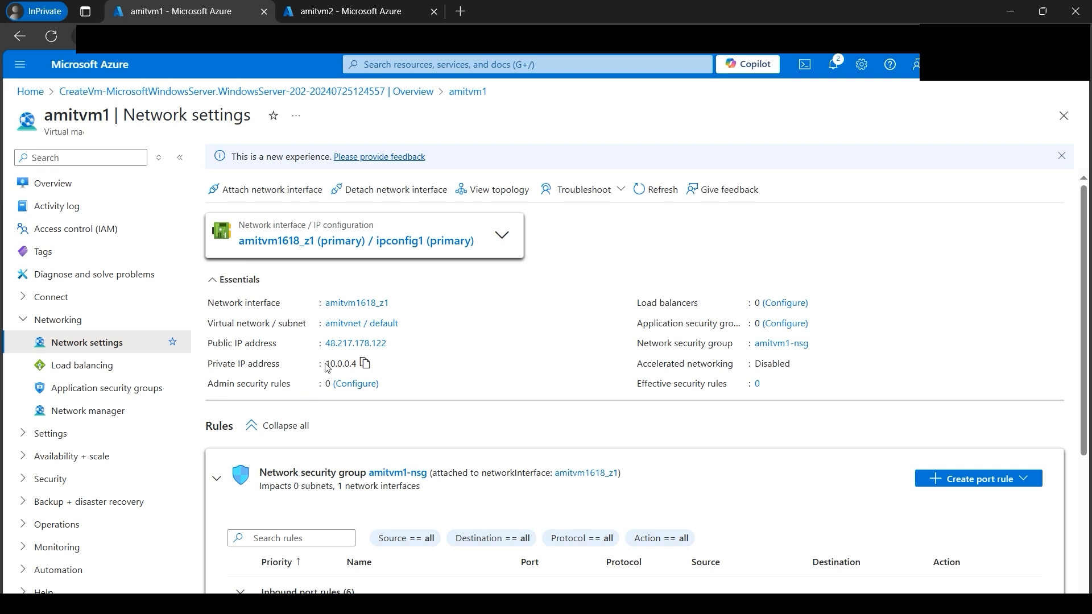
{"action": "left_click_drag", "start_coordinate": [357, 364], "coordinate": [321, 365]}
{"action": "left_click", "coordinate": [360, 365]}
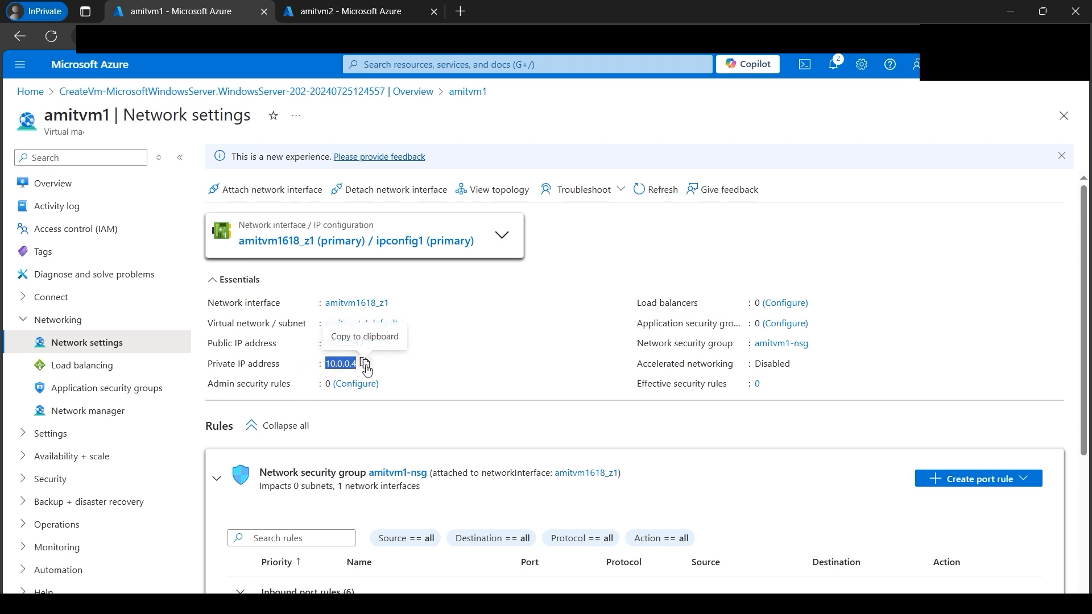
Switch back to the amitvm2 overview page and bring up the architecture diagram image again
{"action": "left_click", "coordinate": [311, 18]}
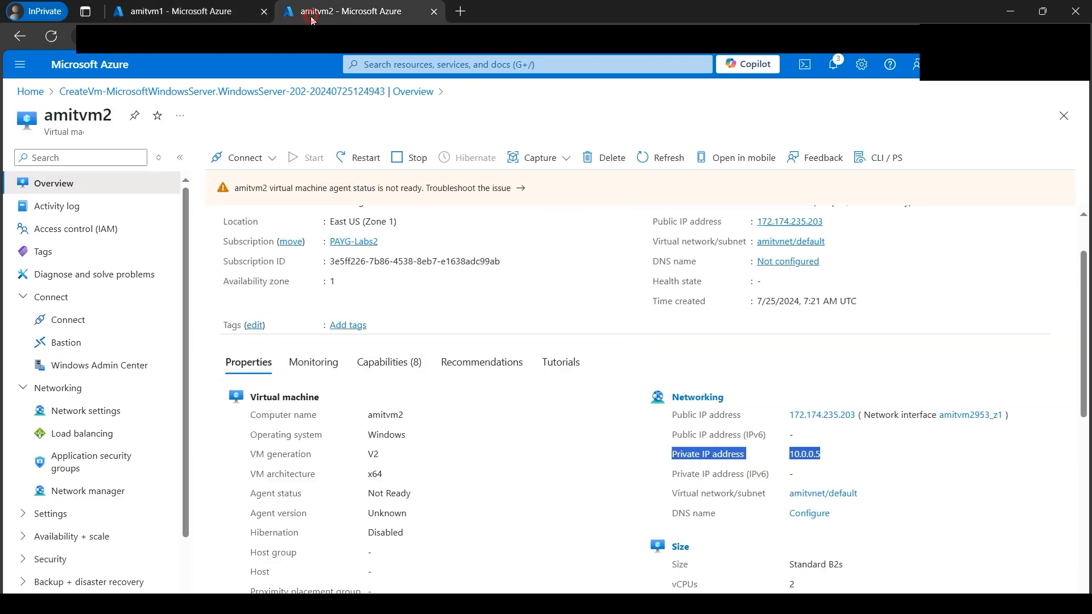
{"action": "left_click", "coordinate": [334, 601]}
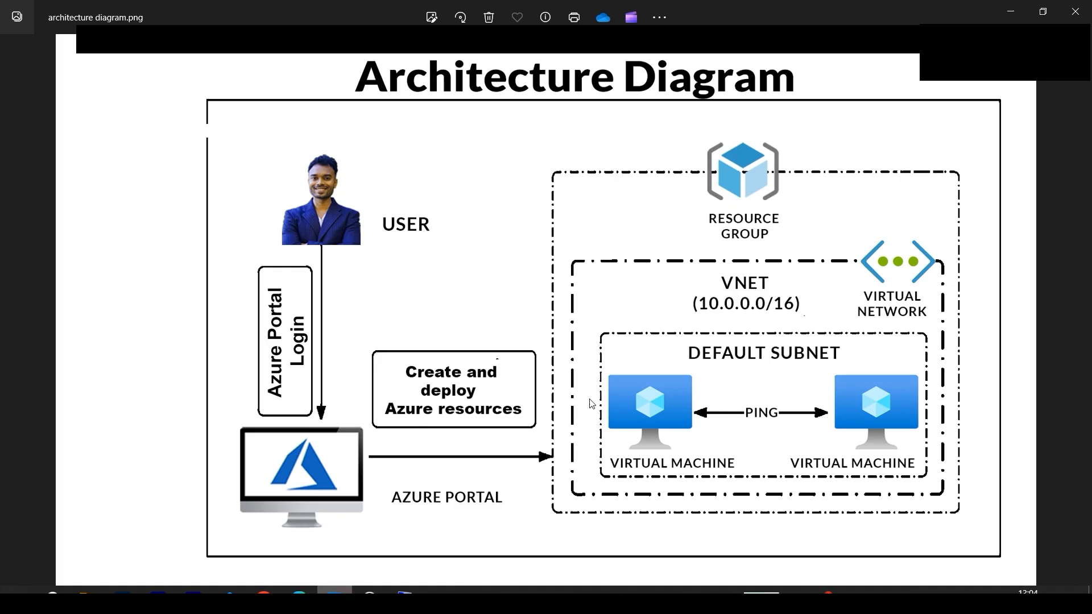